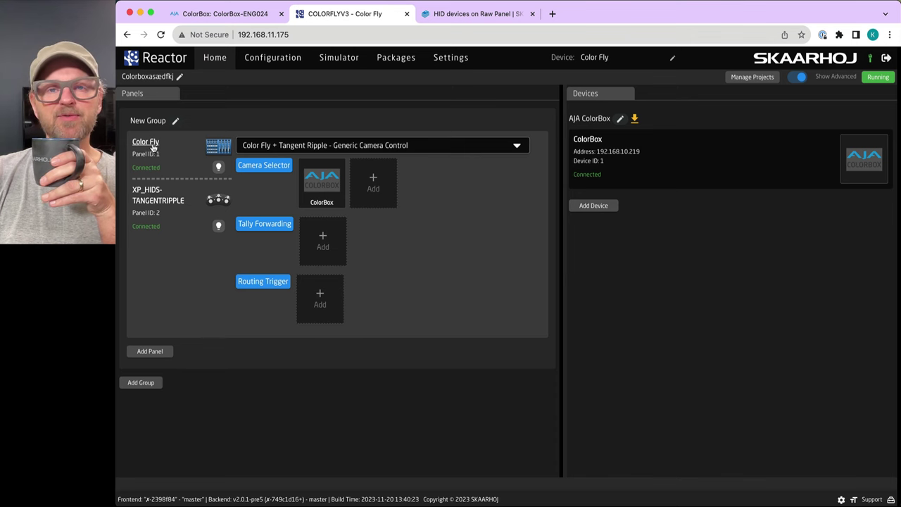
# Look over the Configuration layer tree and the Home panel configuration list without changing anything.
pyautogui.click(276, 62)
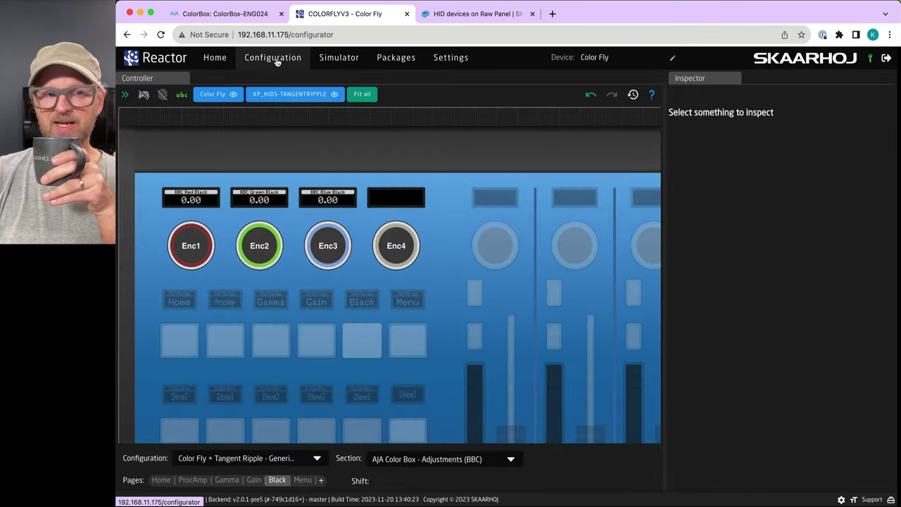
pyautogui.click(124, 94)
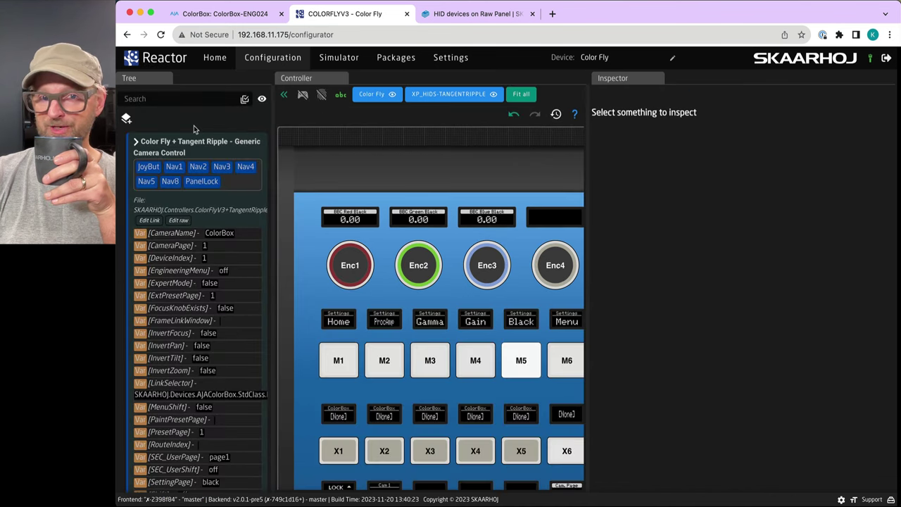
pyautogui.click(214, 57)
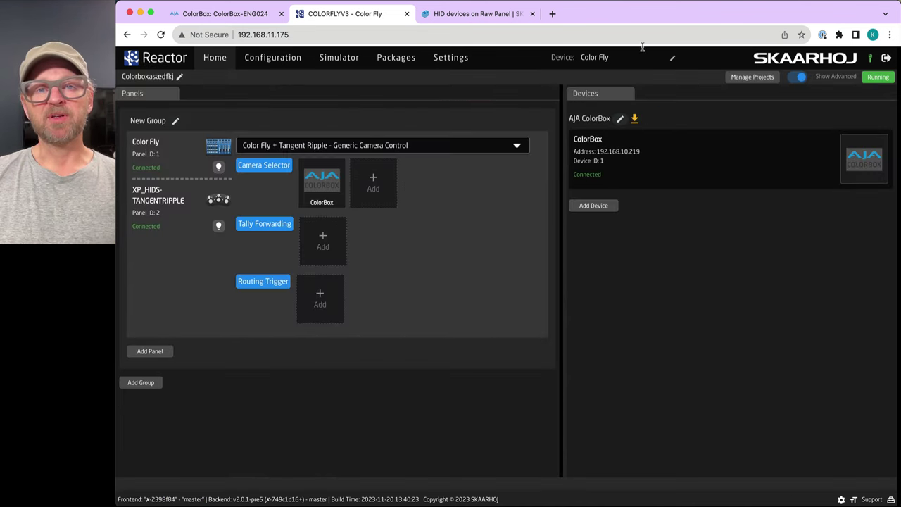
pyautogui.click(406, 144)
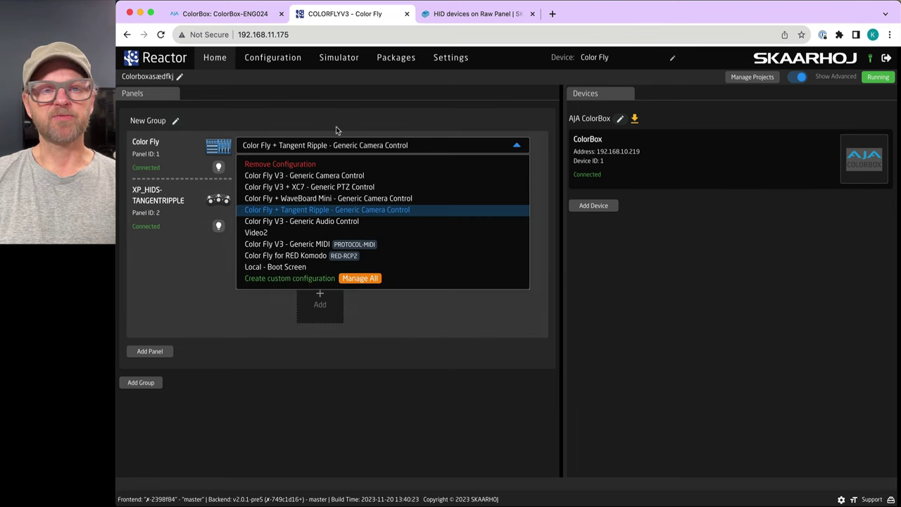
pyautogui.click(336, 130)
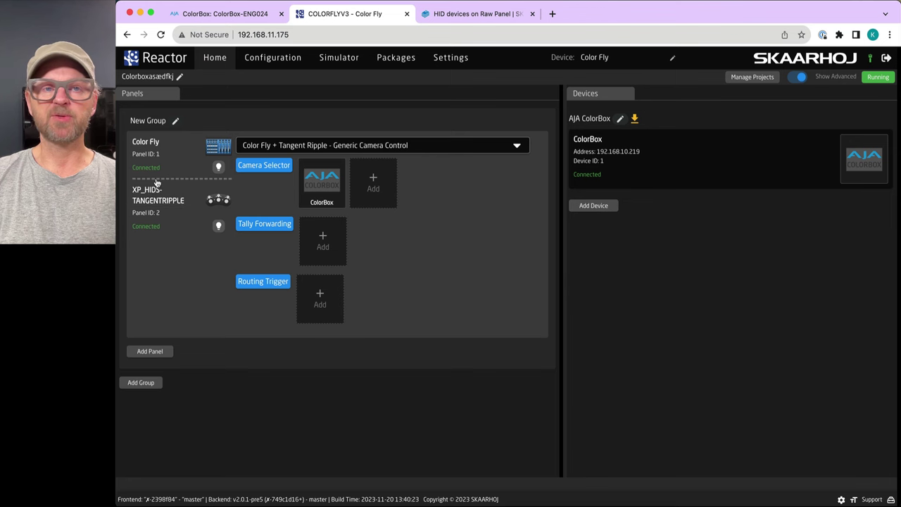
# Open the Root Layer file Colorboxasdfkj/latest as raw JSON from the Configuration tree.
pyautogui.click(276, 61)
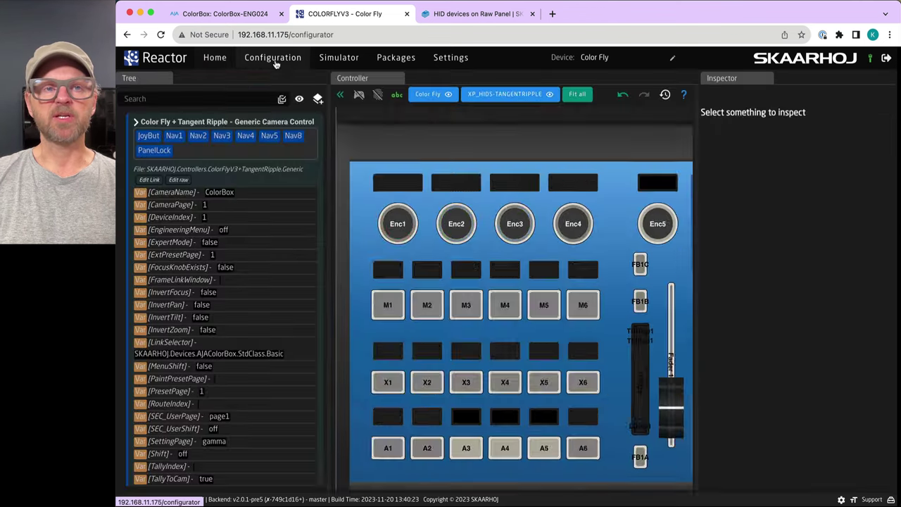
pyautogui.scroll(-5, 209, 247)
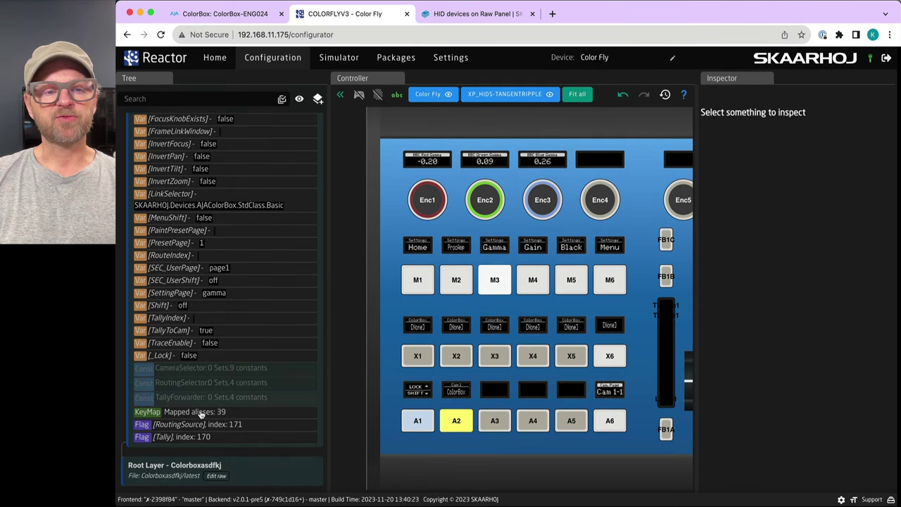
pyautogui.click(216, 476)
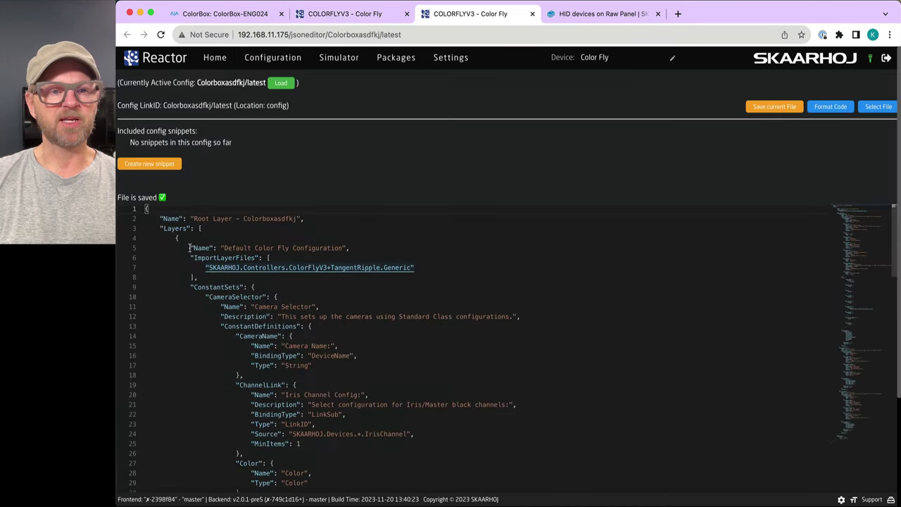
# Fold Layers and ImportLayerFiles, expand HWCKeyMap, and select the _p1.* mapping line.
pyautogui.scroll(-2, 203, 248)
pyautogui.scroll(2, 169, 240)
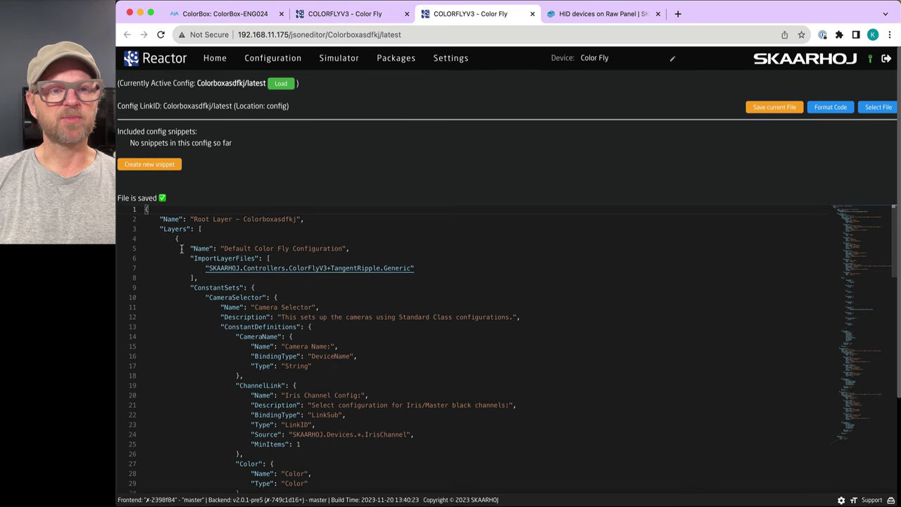
pyautogui.click(142, 230)
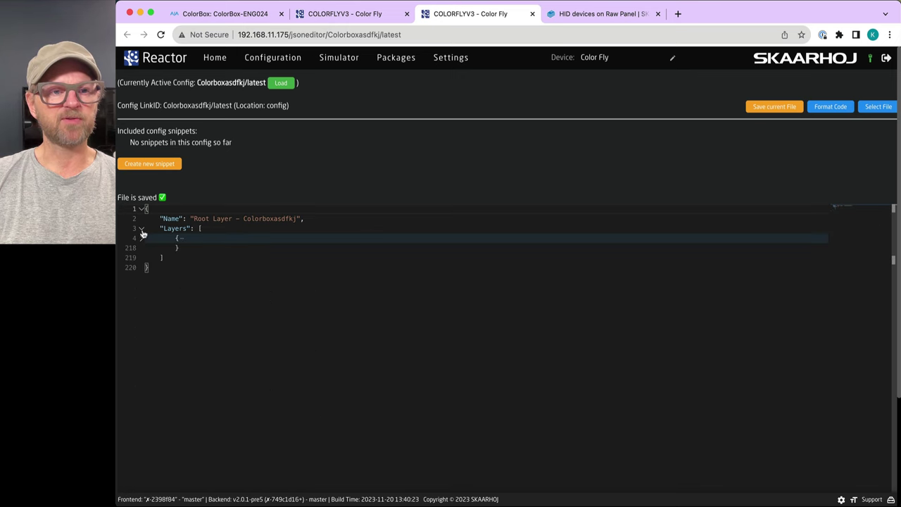
pyautogui.click(142, 240)
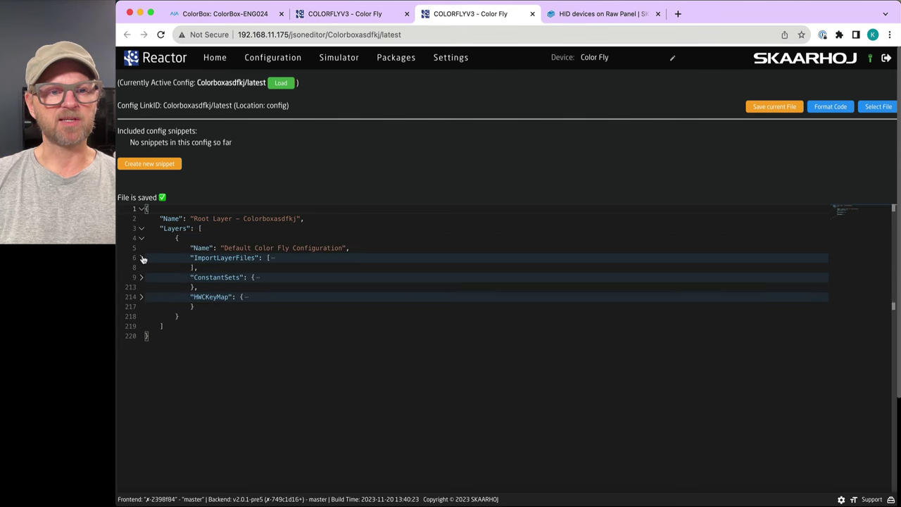
pyautogui.click(142, 258)
pyautogui.click(141, 258)
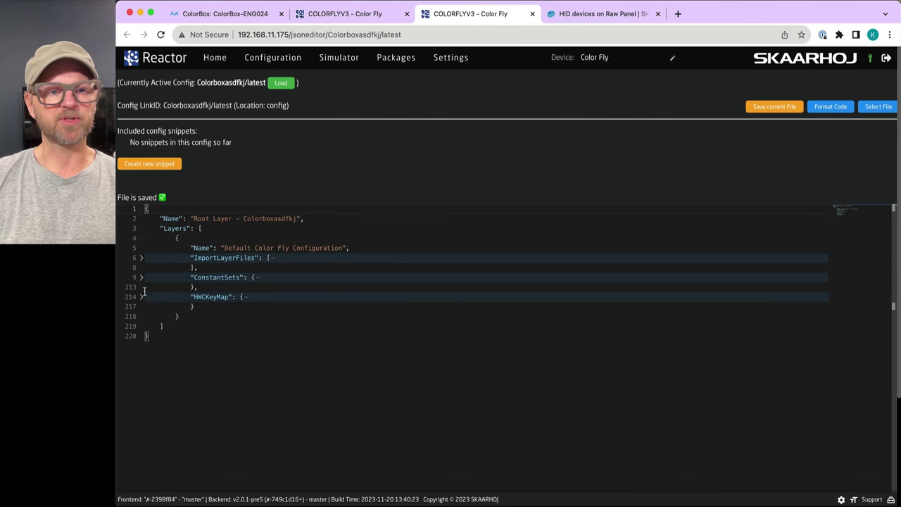
pyautogui.click(142, 297)
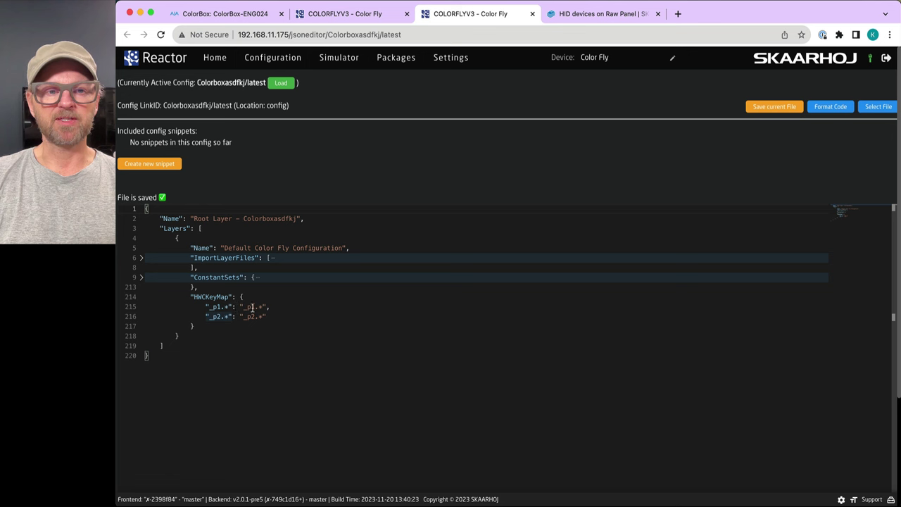
pyautogui.moveTo(205, 307)
pyautogui.mouseDown()
pyautogui.moveTo(276, 318)
pyautogui.moveTo(276, 307)
pyautogui.moveTo(206, 317)
pyautogui.mouseUp()
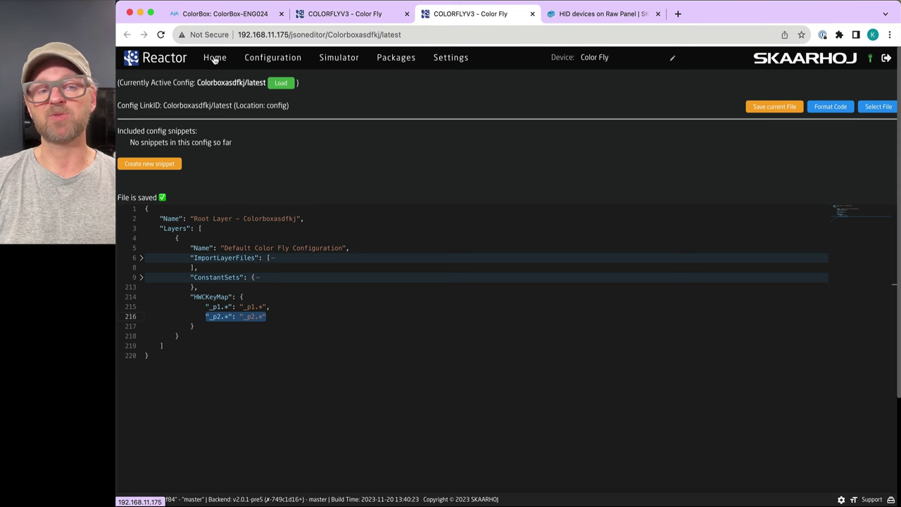
# Change the Color Fly panel's Panel ID to 30 and save it.
pyautogui.click(216, 59)
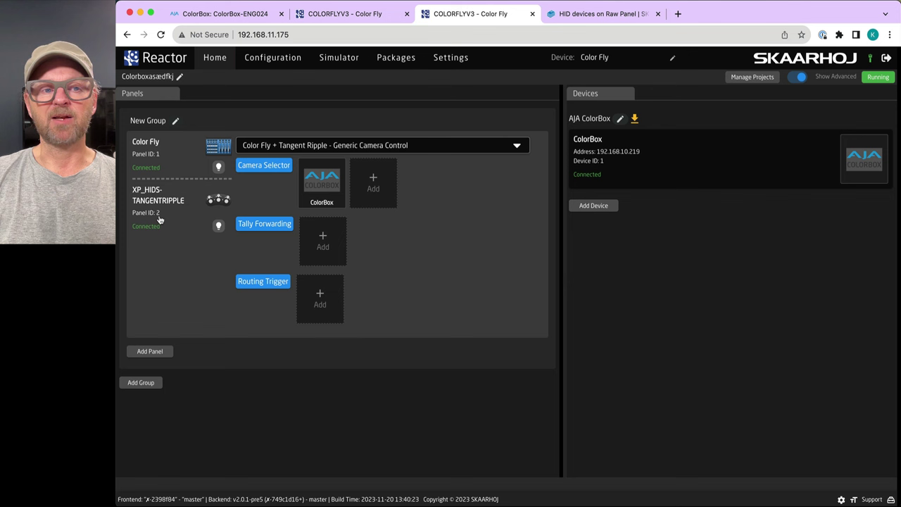
pyautogui.click(151, 150)
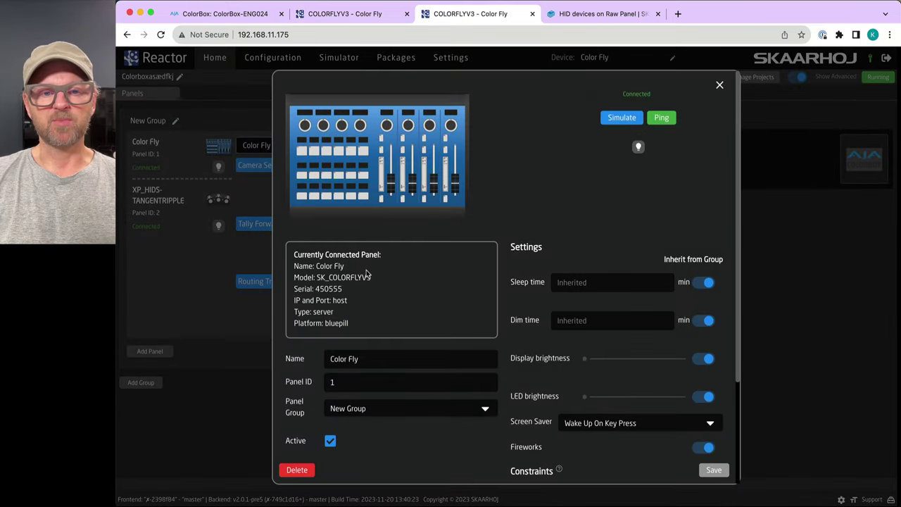
pyautogui.click(386, 377)
pyautogui.press('BackSpace')
pyautogui.write('30')
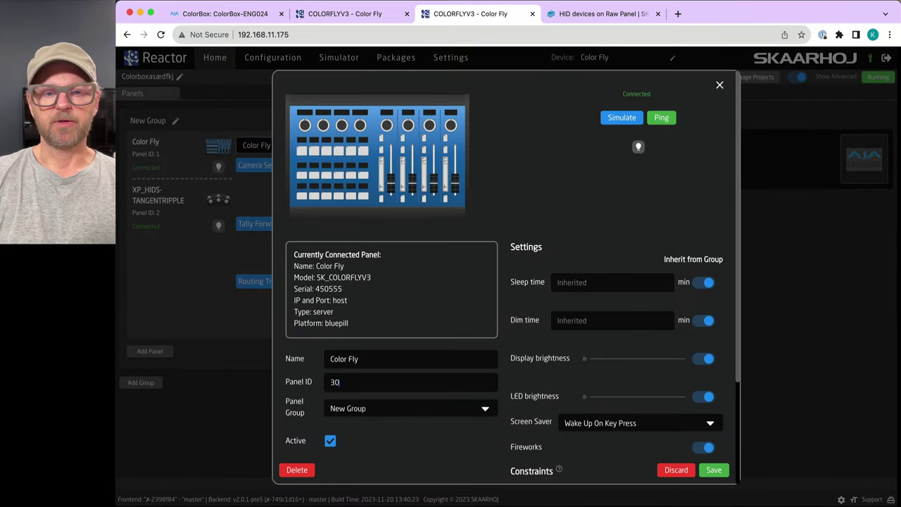
pyautogui.click(727, 469)
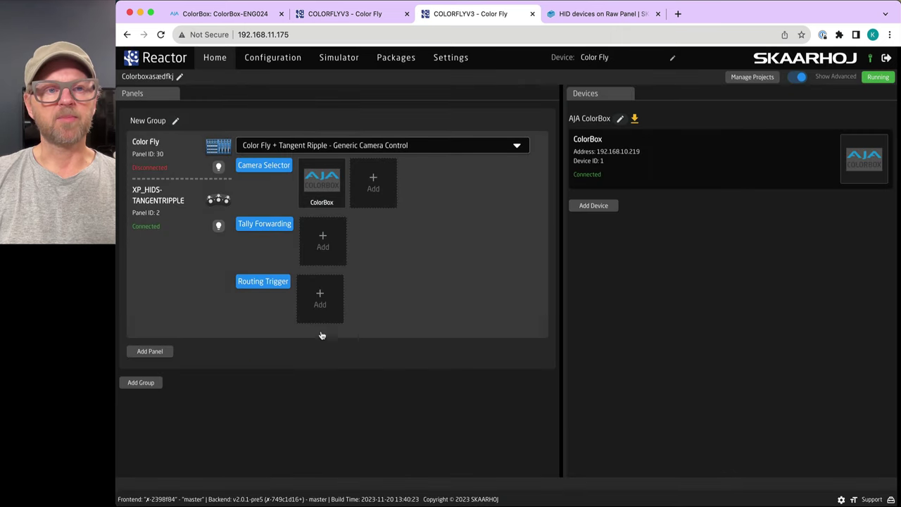
# Reopen the Color Fly panel settings to check them, then close the dialog.
pyautogui.click(146, 145)
pyautogui.scroll(-4, 617, 419)
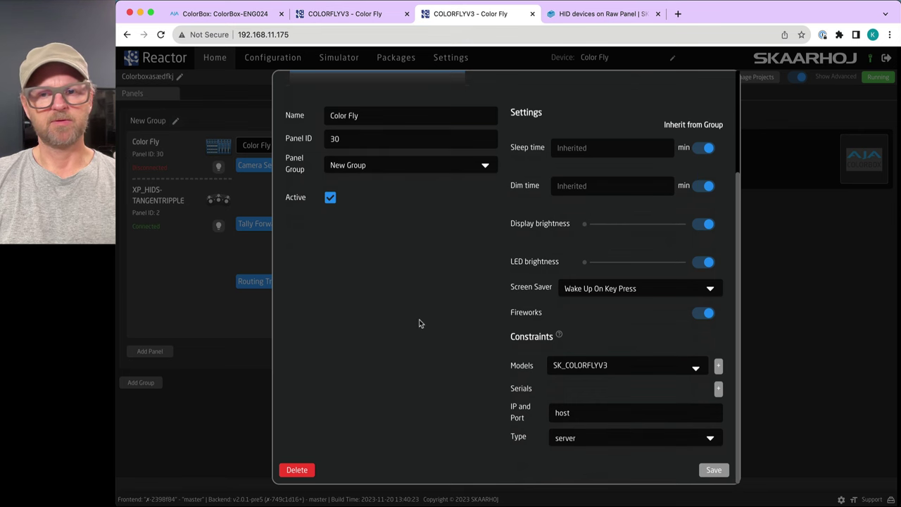
pyautogui.scroll(4, 544, 280)
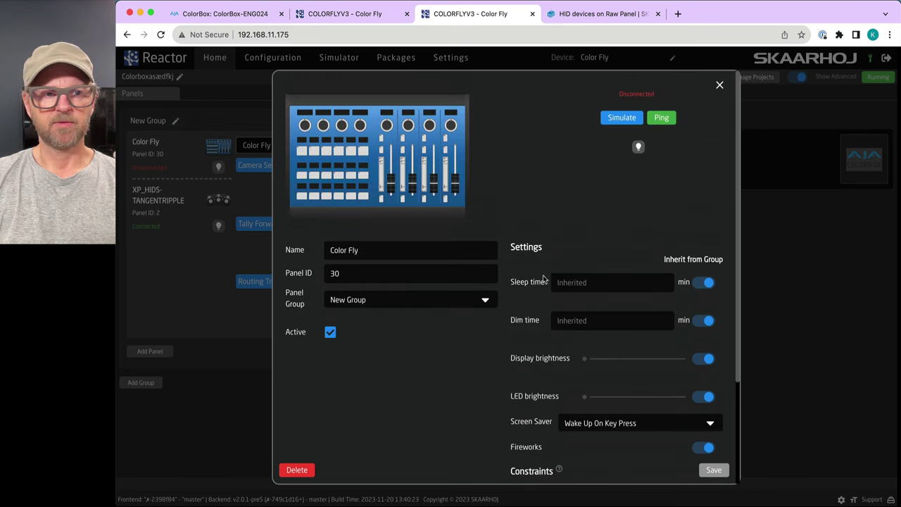
pyautogui.click(719, 85)
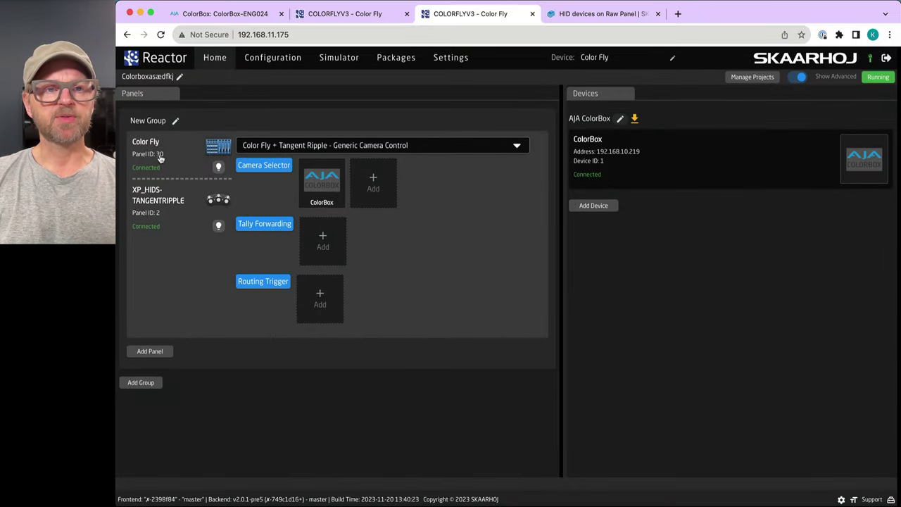
# Visit the Simulator and Home, then reopen the Root Layer's raw JSON from Configuration.
pyautogui.click(355, 57)
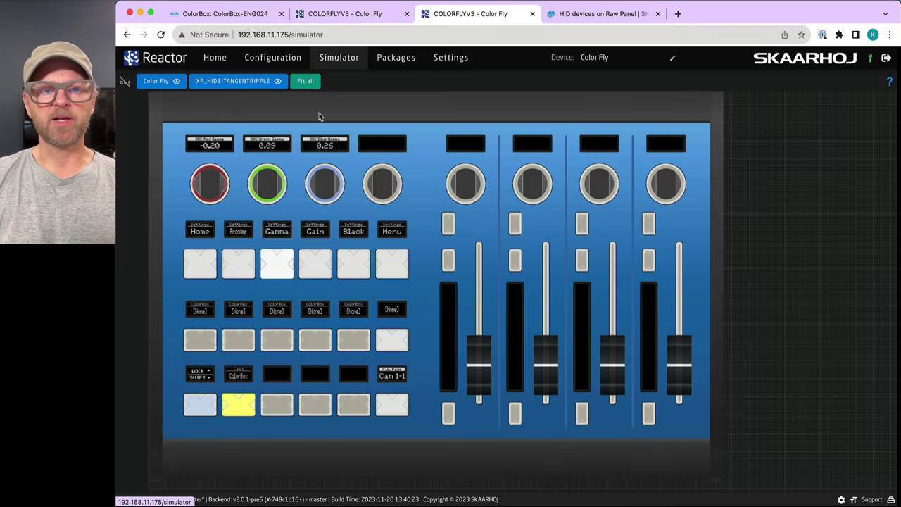
pyautogui.click(216, 59)
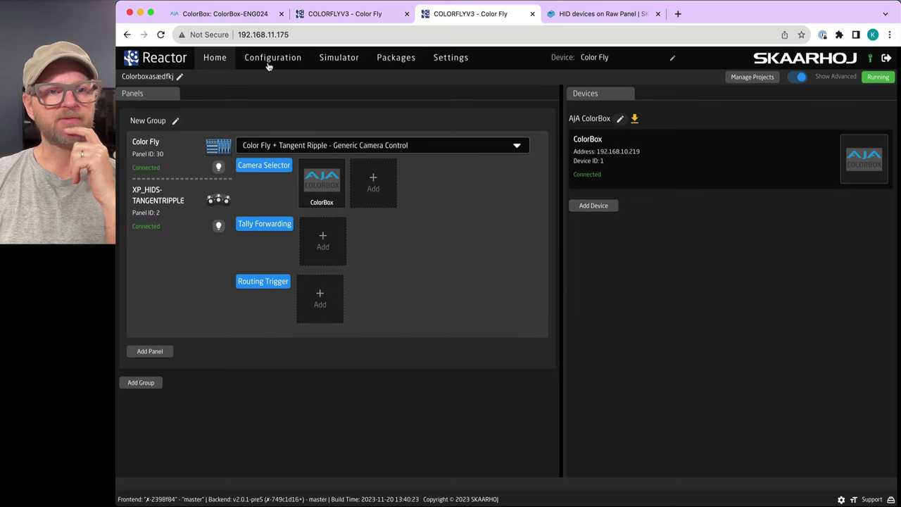
pyautogui.click(269, 65)
pyautogui.scroll(-10, 203, 337)
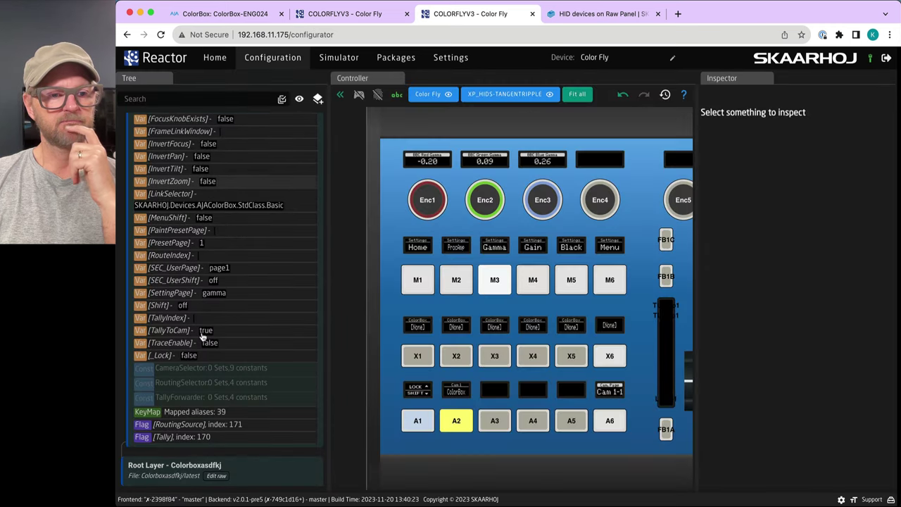
pyautogui.click(217, 477)
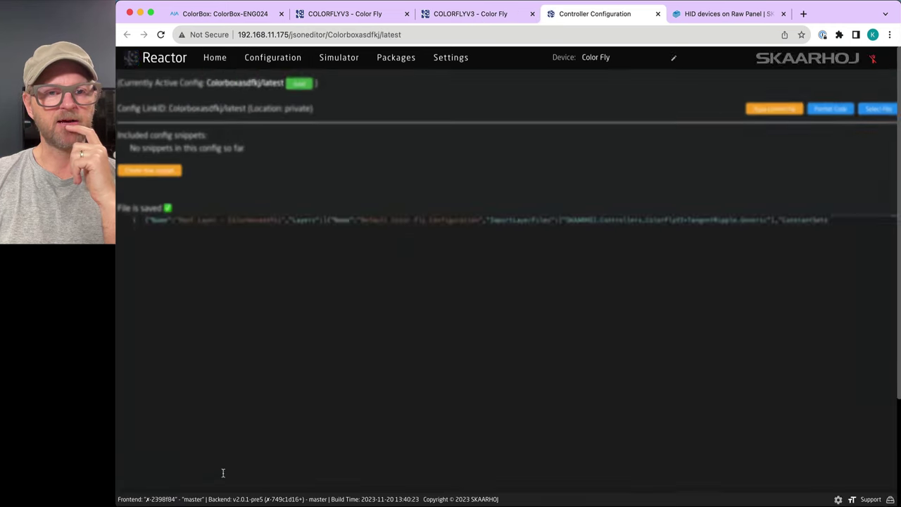
# Expand HWCKeyMap and inspect the _p30.* → _p1.* and _p2.* mapping lines.
pyautogui.keyDown('alt'); pyautogui.click(142, 238); pyautogui.keyUp('alt')
pyautogui.click(142, 297)
pyautogui.tripleClick(216, 316)
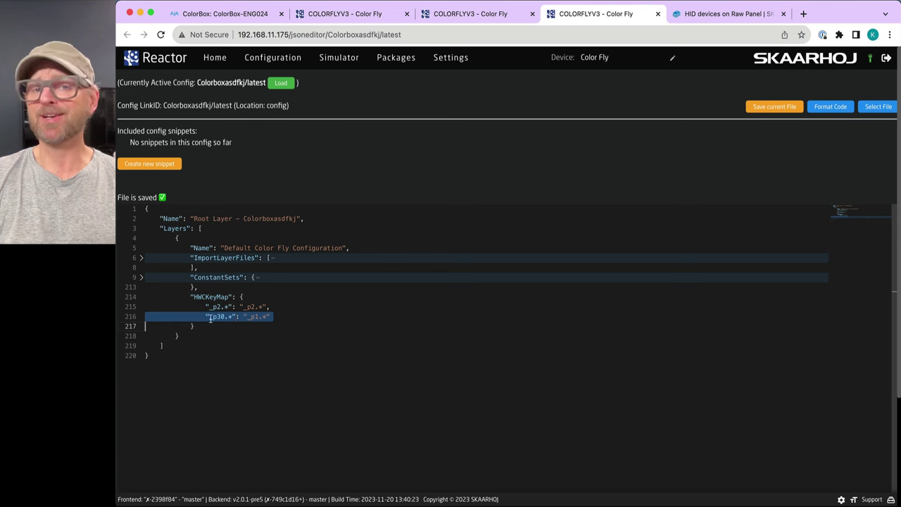
pyautogui.click(288, 318)
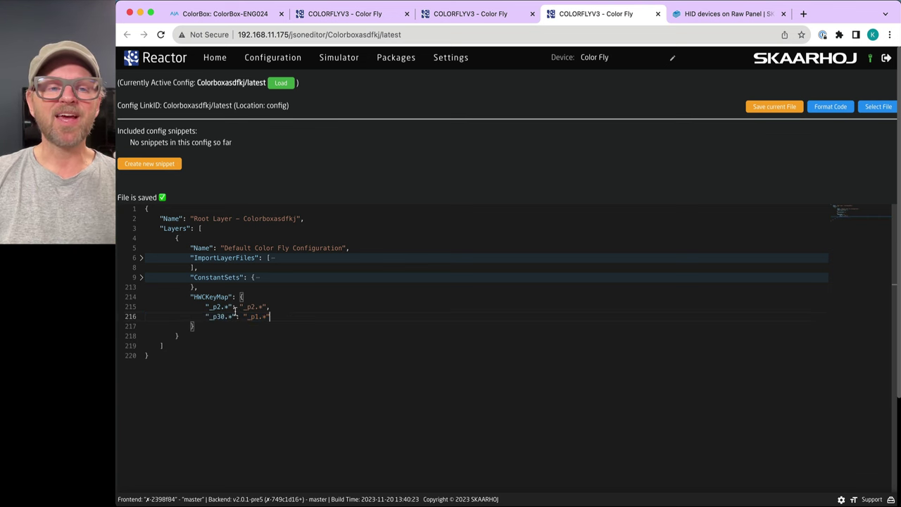
pyautogui.moveTo(235, 306)
pyautogui.mouseDown()
pyautogui.moveTo(273, 308)
pyautogui.moveTo(245, 317)
pyautogui.mouseUp()
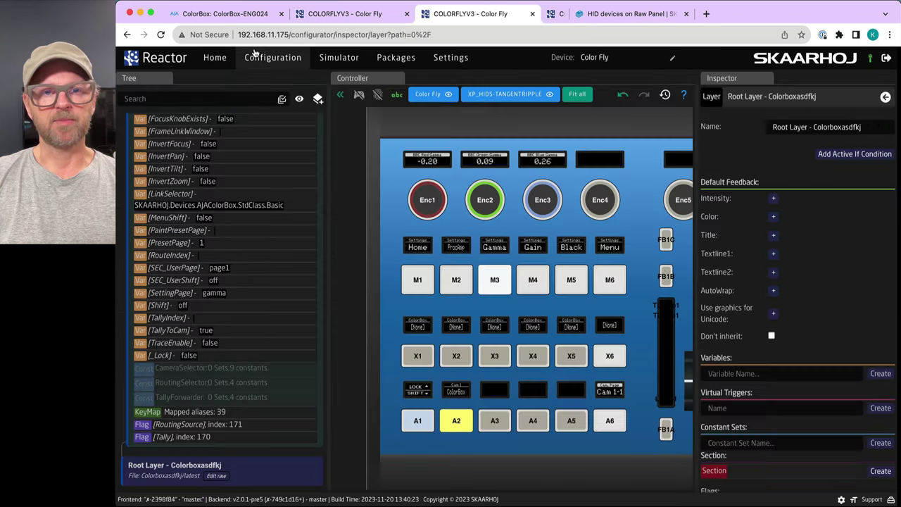
# Close the raw JSON tab and the duplicate Color Fly tab, returning to the configurator.
pyautogui.press('super+w')
pyautogui.click(359, 12)
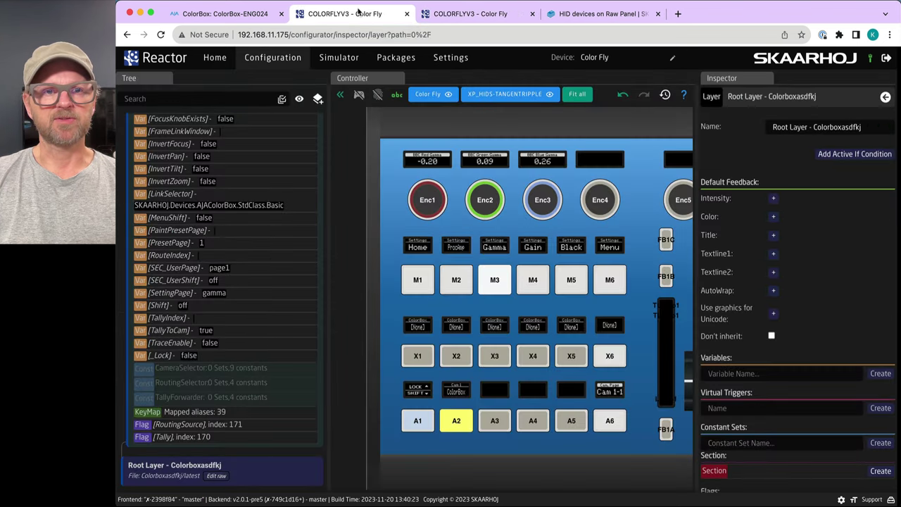
pyautogui.click(425, 12)
pyautogui.press('super+w')
pyautogui.click(345, 13)
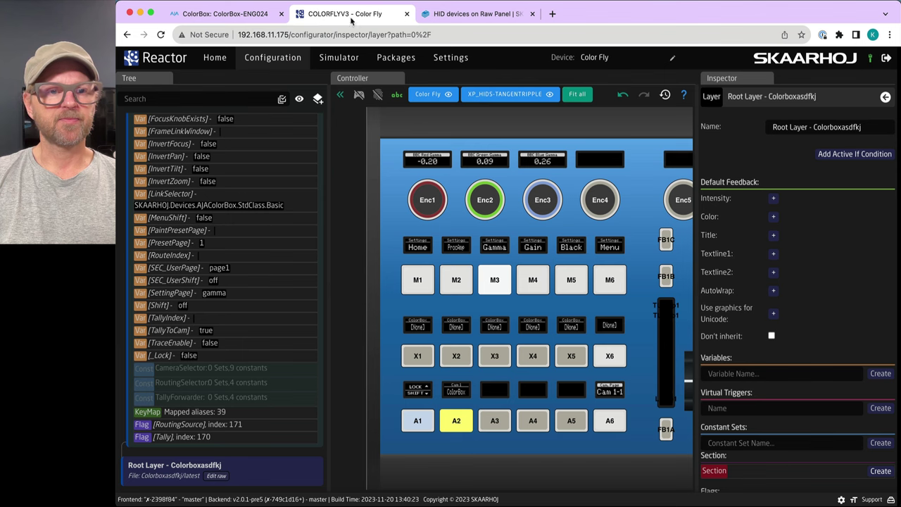
# Open the Root Layer's raw configuration file and collapse its nested blocks.
pyautogui.scroll(4, 170, 372)
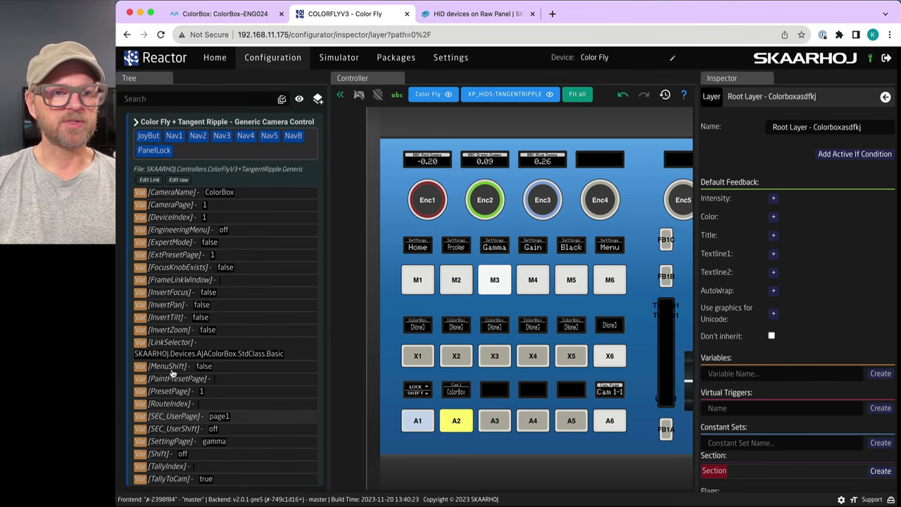
pyautogui.click(181, 182)
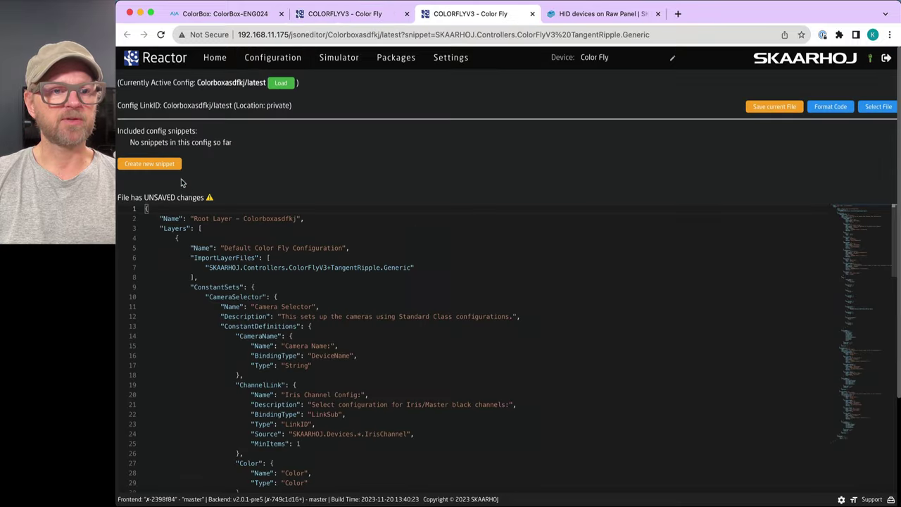
pyautogui.click(141, 239)
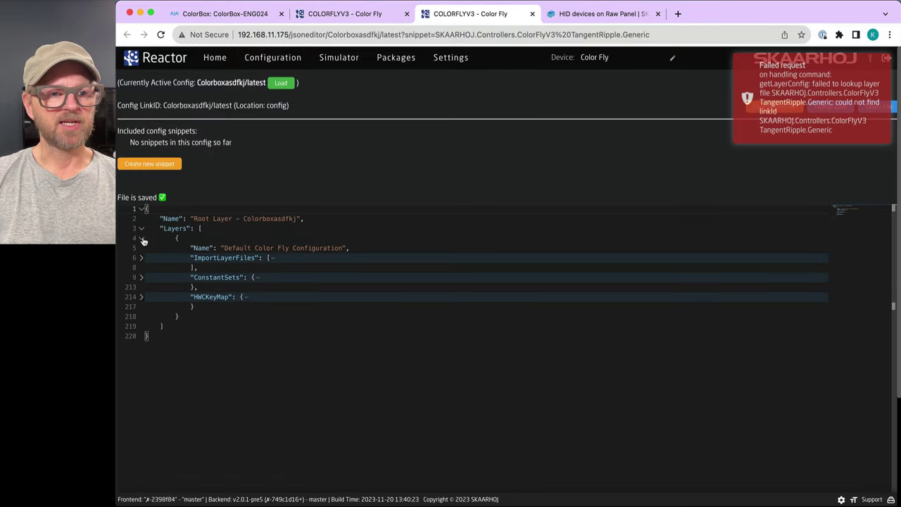
# Reopen the layer's raw JSON, expand HWCKeyMap, ConstantSets and ImportLayerFiles, then go back to Configuration.
pyautogui.click(215, 57)
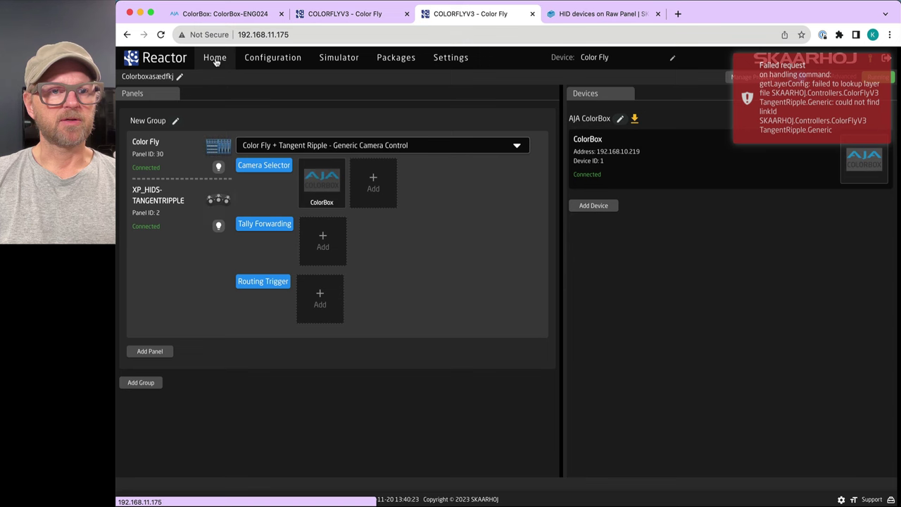
pyautogui.click(282, 58)
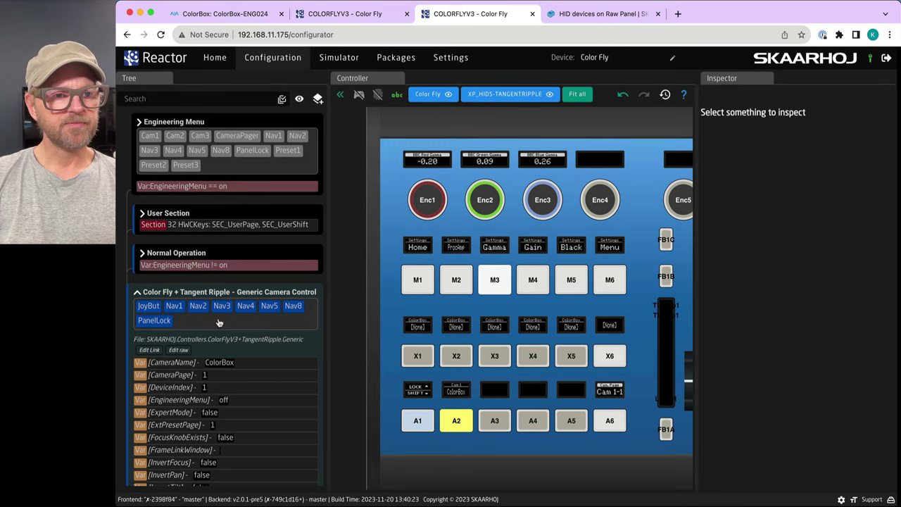
pyautogui.click(179, 351)
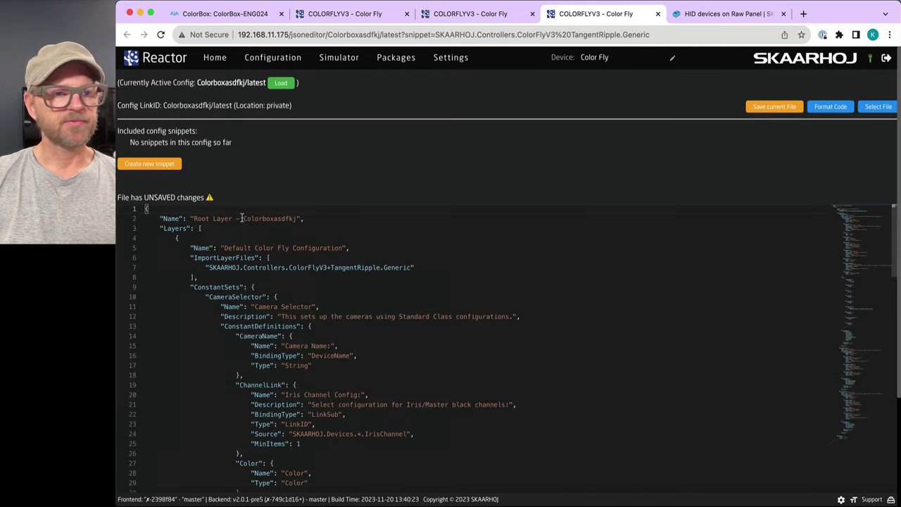
pyautogui.keyDown('shift'); pyautogui.click(142, 241); pyautogui.keyUp('shift')
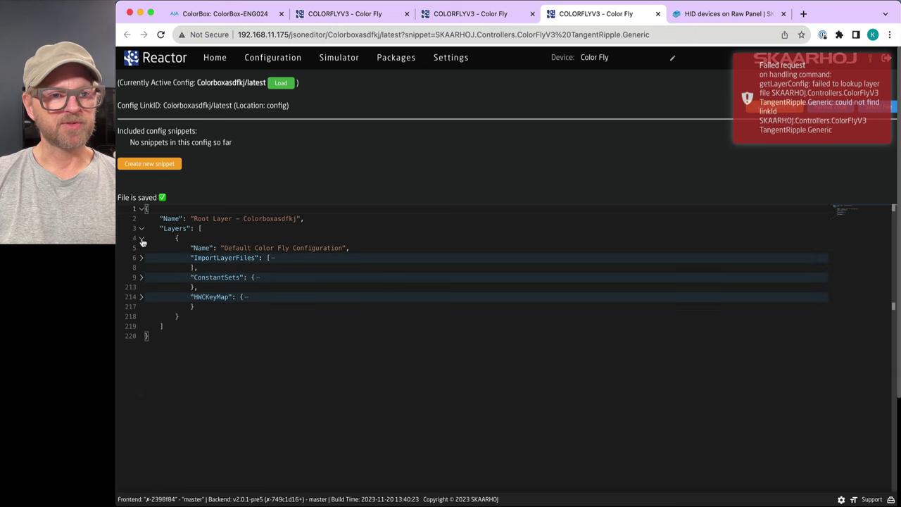
pyautogui.click(142, 297)
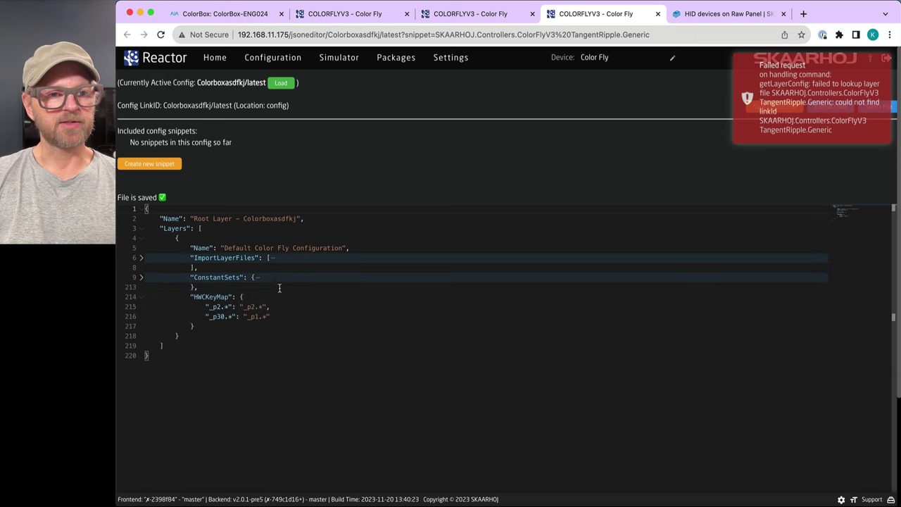
pyautogui.click(142, 278)
pyautogui.click(141, 258)
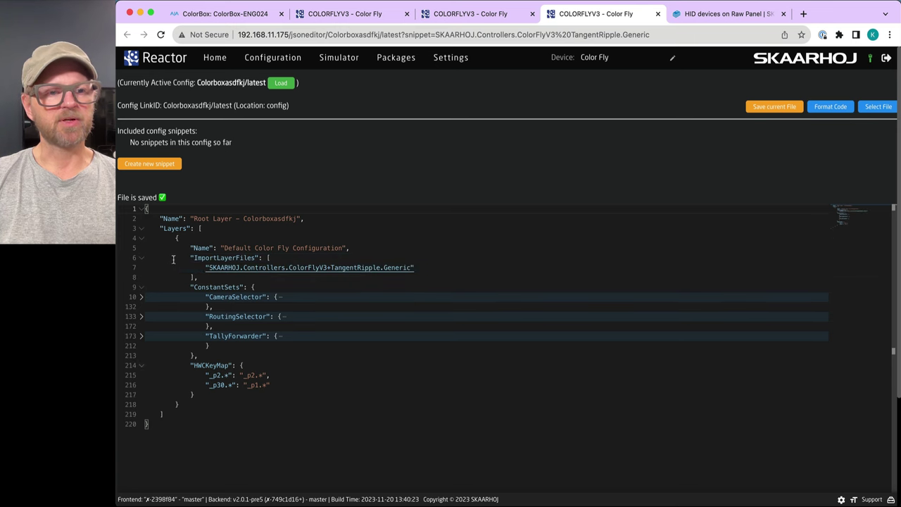
pyautogui.click(268, 57)
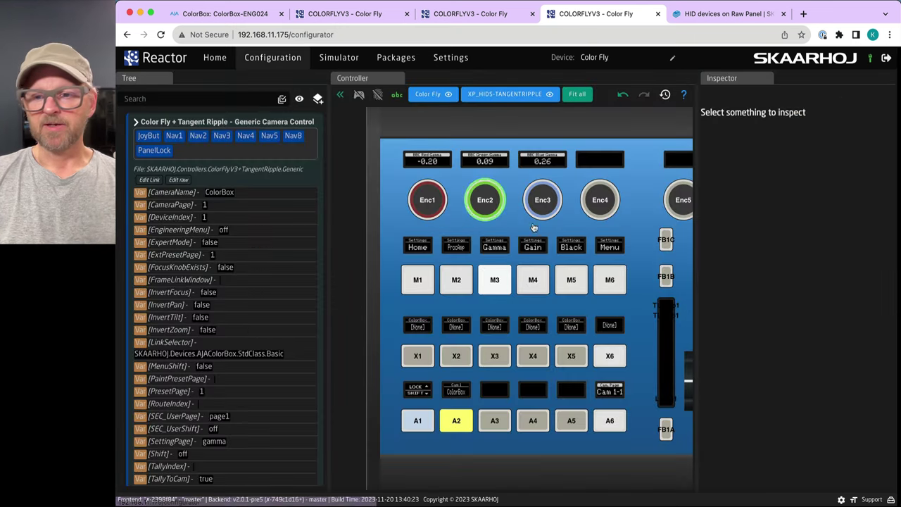
# Turn on Show IncludeLayers in Settings and expand Default Color Fly Configuration in the tree.
pyautogui.click(841, 499)
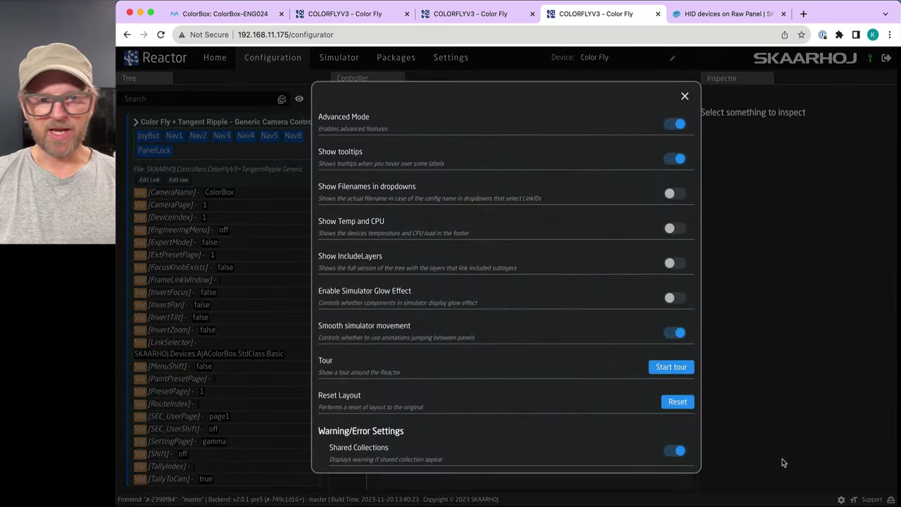
pyautogui.click(672, 263)
pyautogui.click(684, 97)
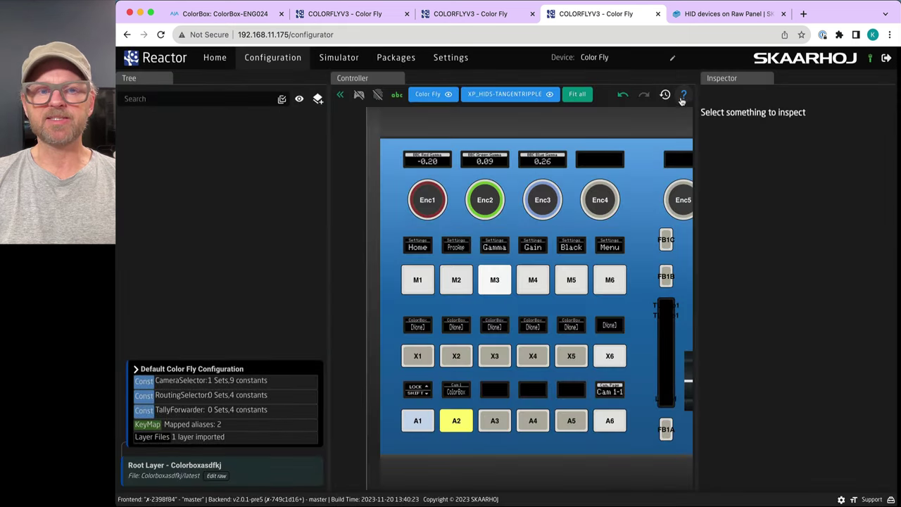
pyautogui.click(136, 371)
pyautogui.scroll(-10, 169, 282)
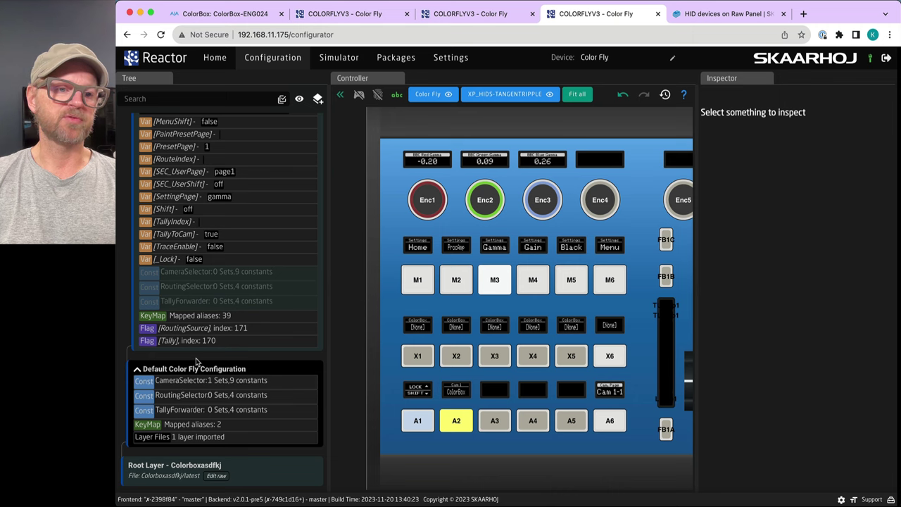
# In the layer's raw JSON, collapse the ConstantSets and follow the ColorFlyV3+TangentRipple.Generic import link.
pyautogui.scroll(5, 197, 361)
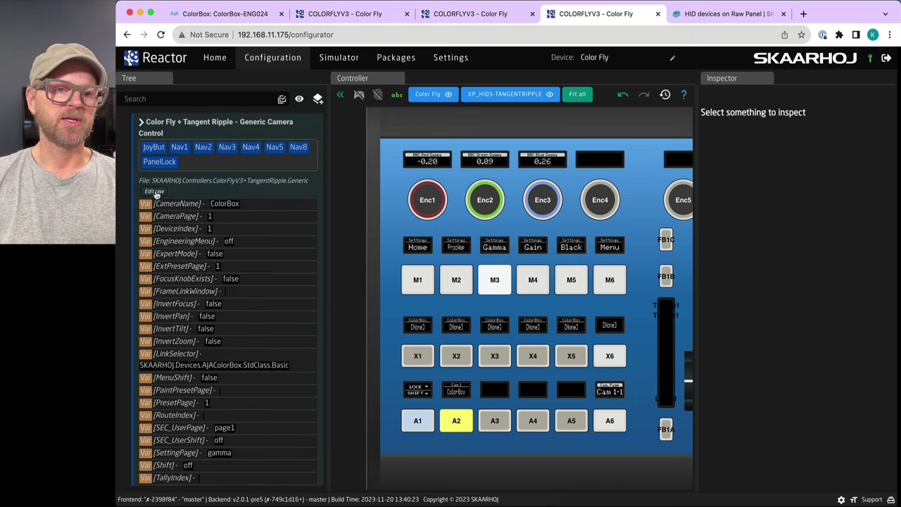
pyautogui.click(154, 191)
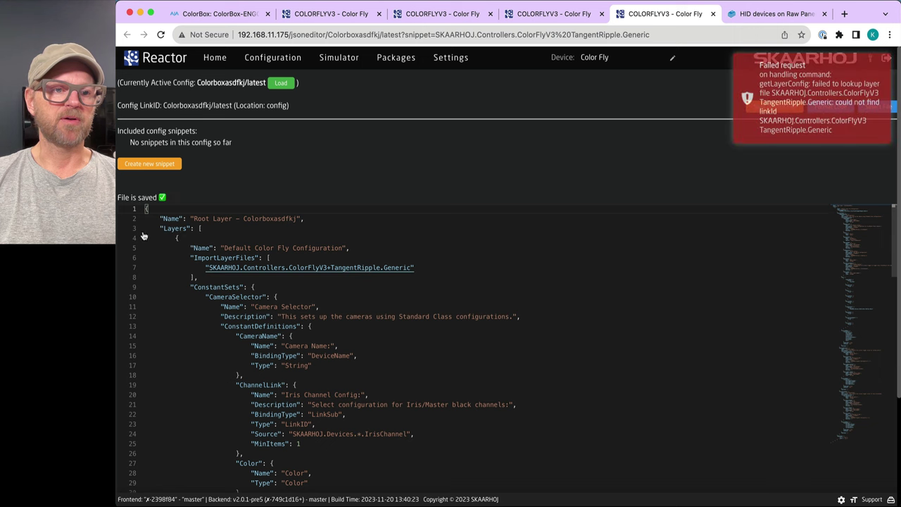
pyautogui.click(142, 237)
pyautogui.click(142, 239)
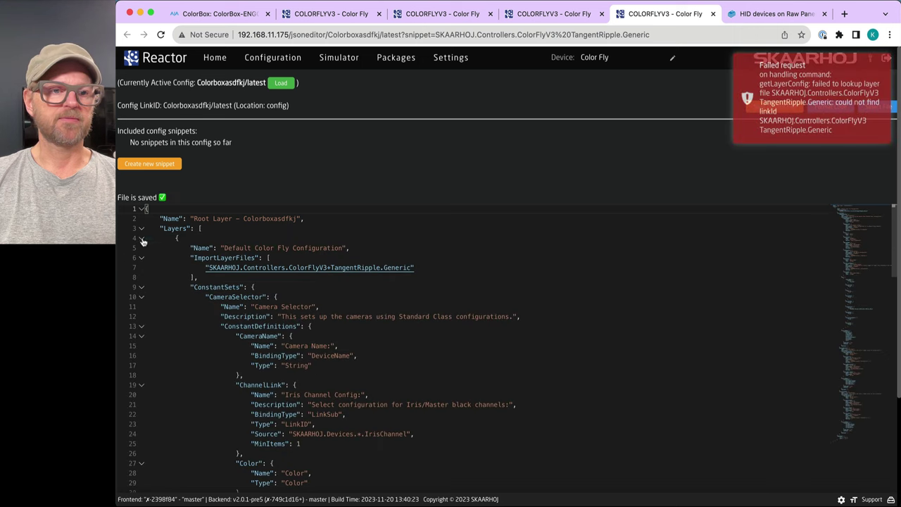
pyautogui.click(143, 289)
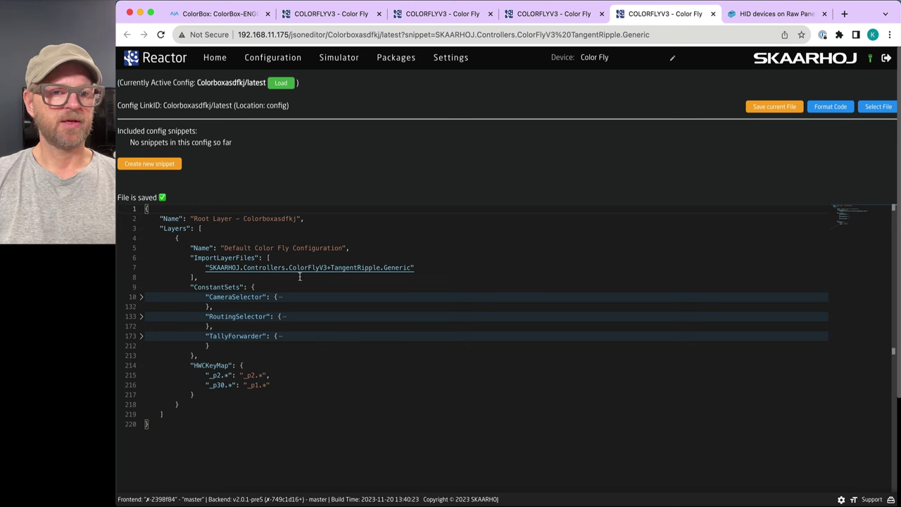
pyautogui.keyDown('super'); pyautogui.click(359, 268); pyautogui.keyUp('super')
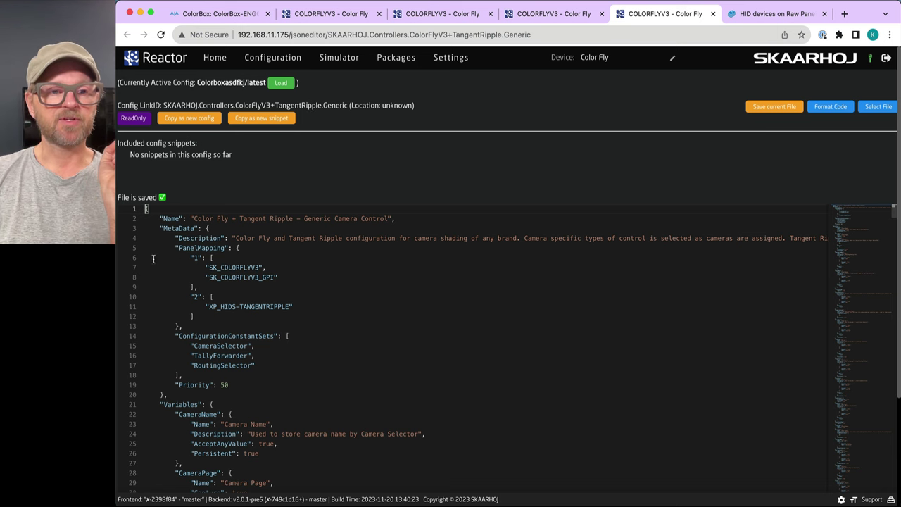
# Highlight the PanelMapping entries for the two Color Fly models and XP_HIDS-TANGENTRIPPLE, then return Home.
pyautogui.moveTo(171, 248); pyautogui.dragTo(196, 329)
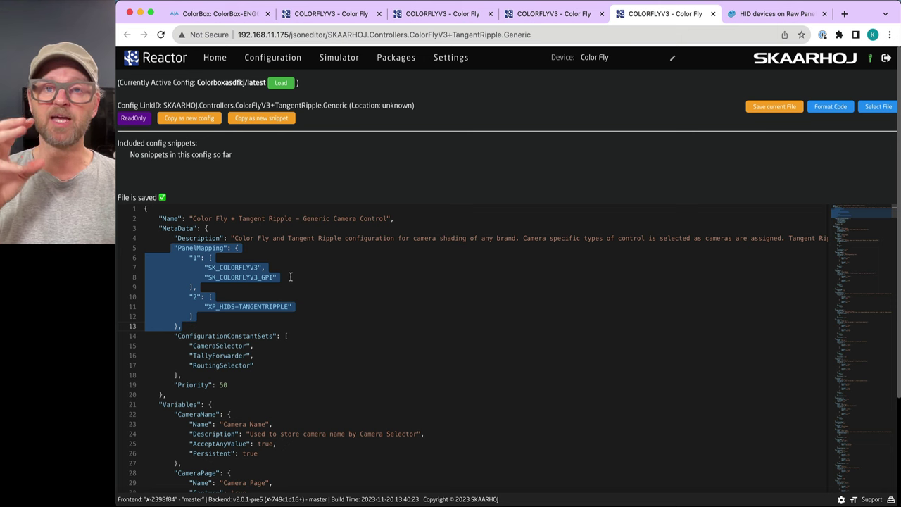
pyautogui.click(291, 276)
pyautogui.moveTo(289, 277); pyautogui.dragTo(162, 267)
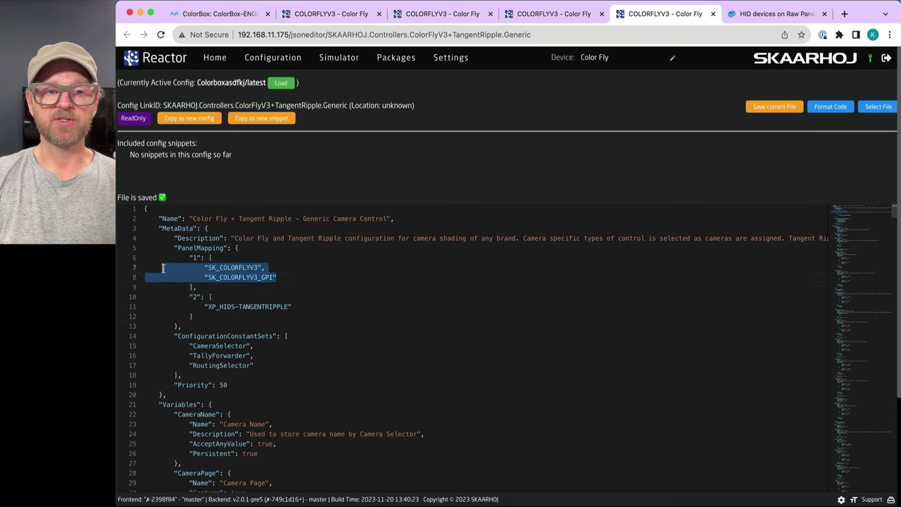
pyautogui.tripleClick(309, 307)
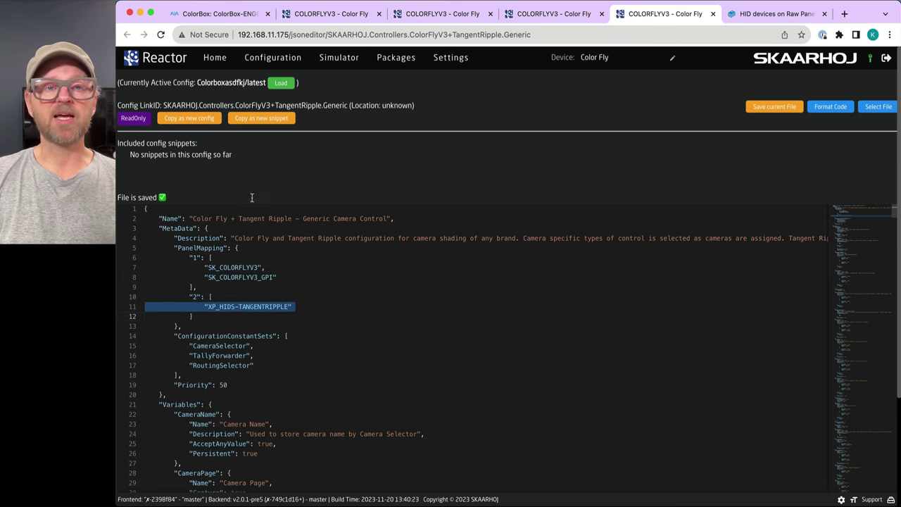
pyautogui.click(218, 62)
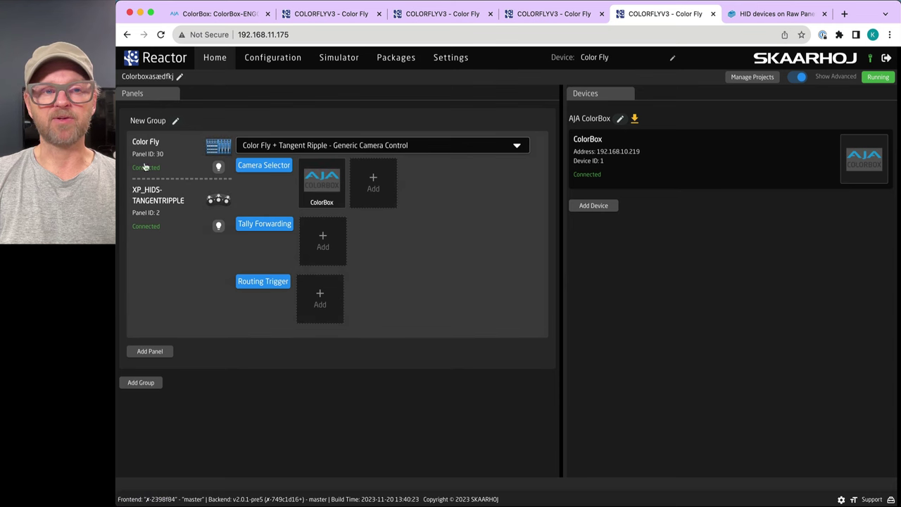
# Remove the XP_HIDS-TANGENTRIPPLE panel from the group.
pyautogui.click(150, 203)
pyautogui.rightClick(149, 203)
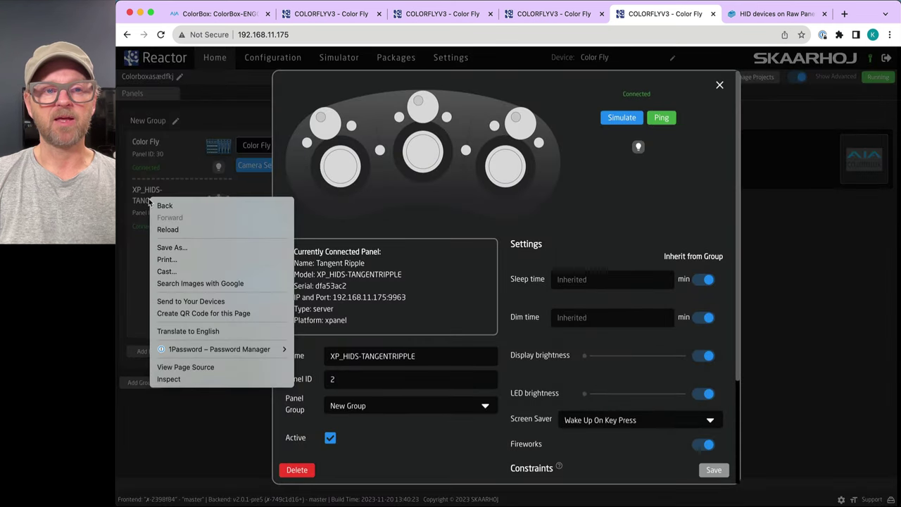
pyautogui.click(727, 85)
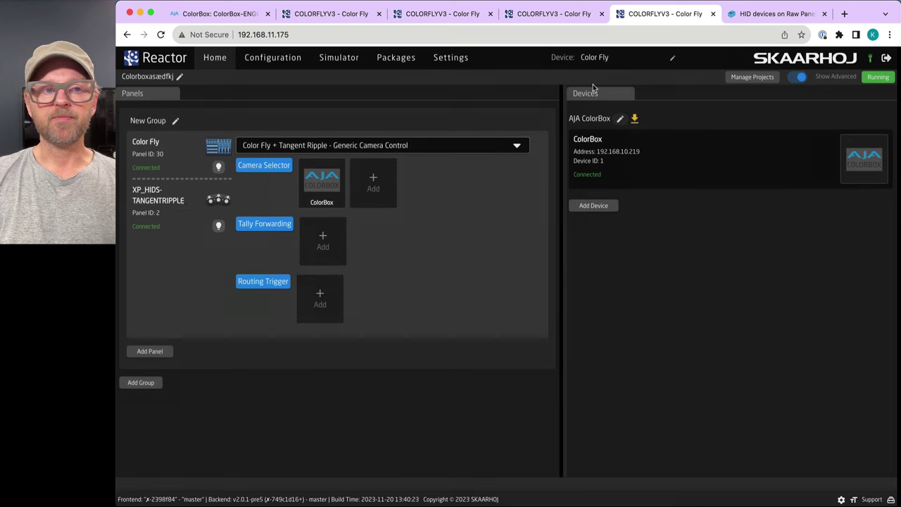
pyautogui.rightClick(150, 199)
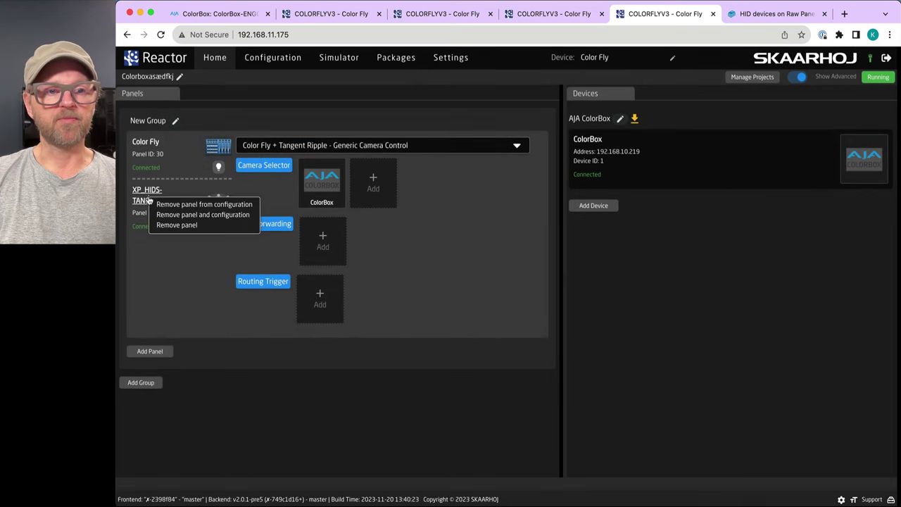
pyautogui.click(177, 225)
# Add the discovered XP_HIDS-TANGENTRIPPLE panel back to the group as Panel ID 31.
pyautogui.click(176, 224)
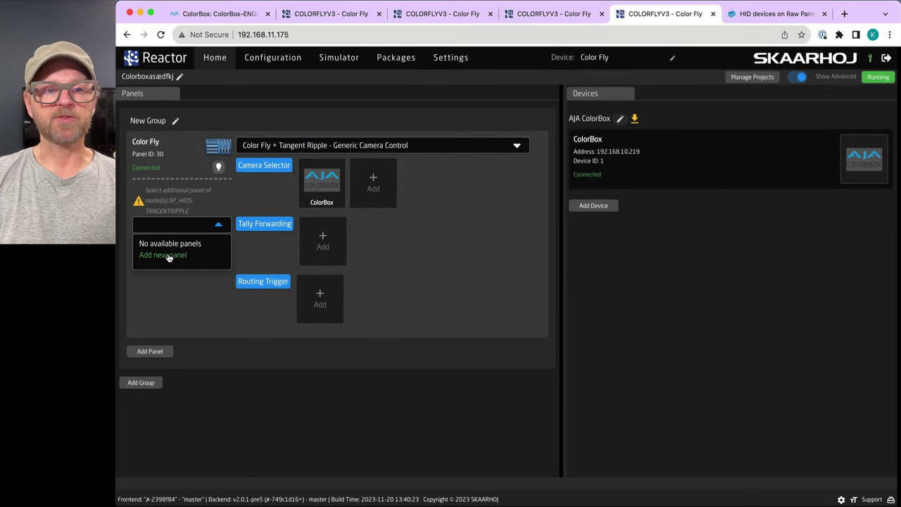
pyautogui.click(163, 255)
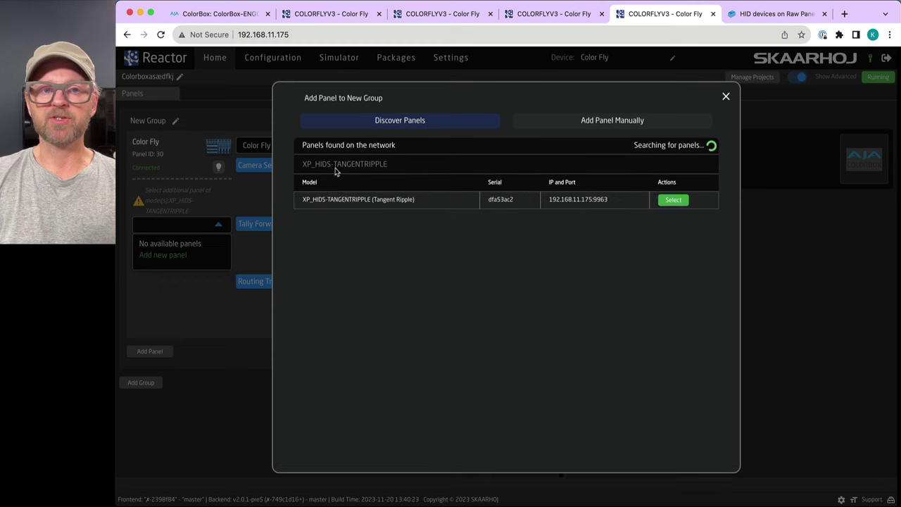
pyautogui.click(673, 199)
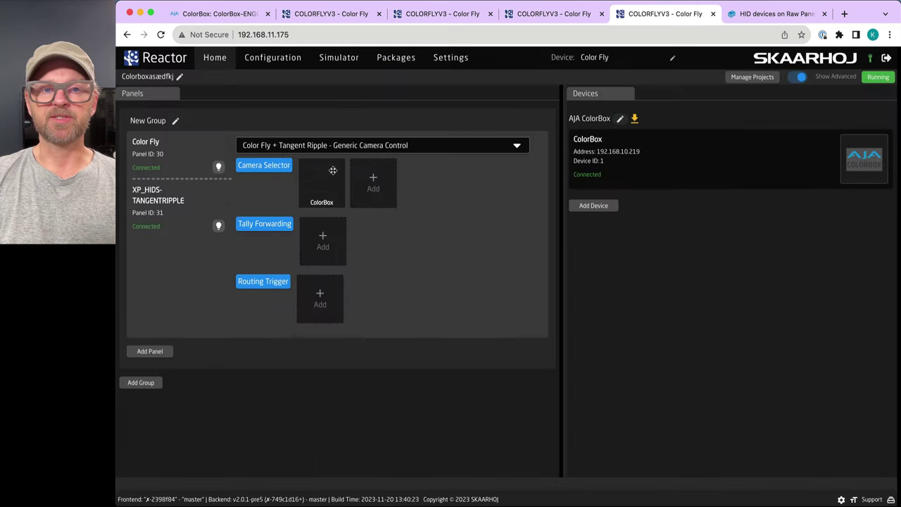
pyautogui.click(563, 12)
pyautogui.click(430, 16)
# Close the extra COLORFLYV3 browser tabs, keeping the configurator tab.
pyautogui.click(326, 14)
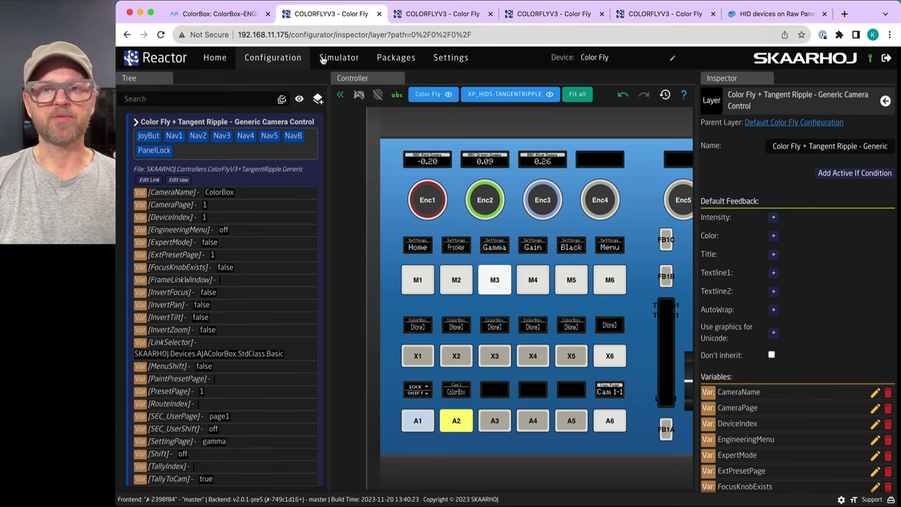
pyautogui.click(665, 13)
pyautogui.click(343, 13)
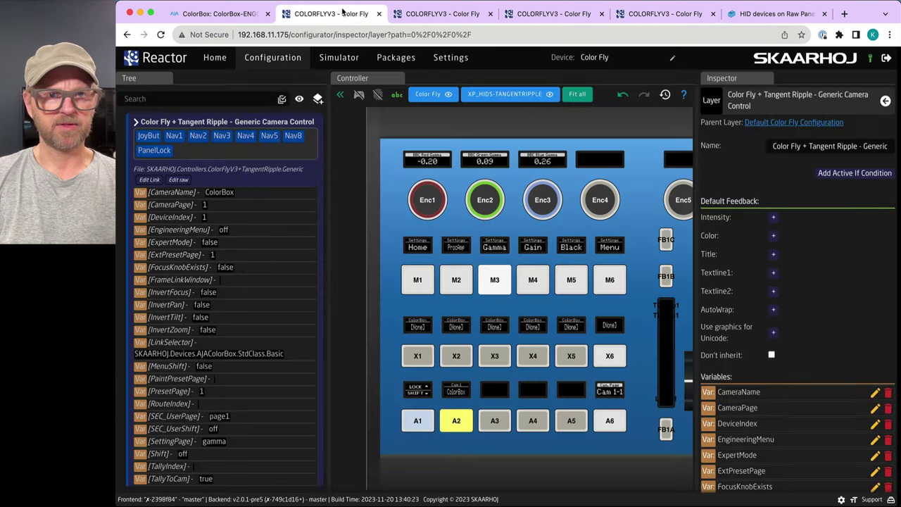
pyautogui.click(379, 14)
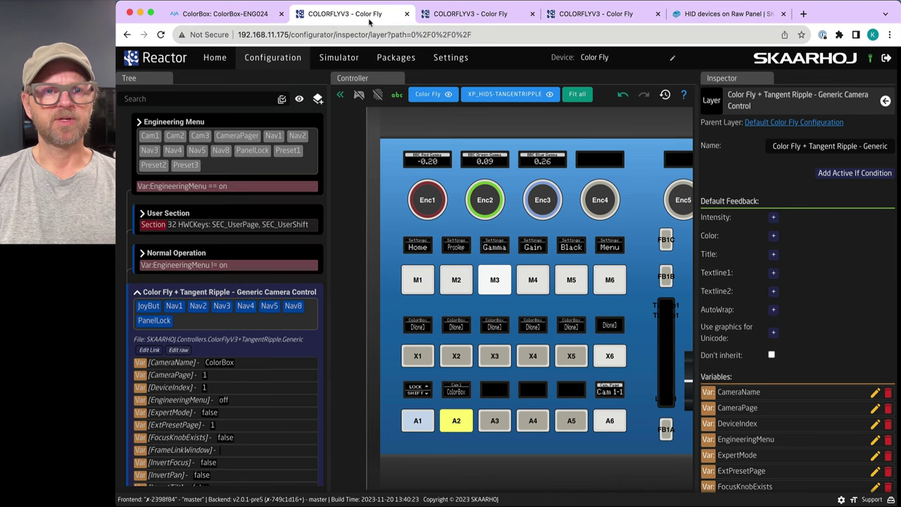
pyautogui.middleClick(381, 22)
pyautogui.middleClick(369, 22)
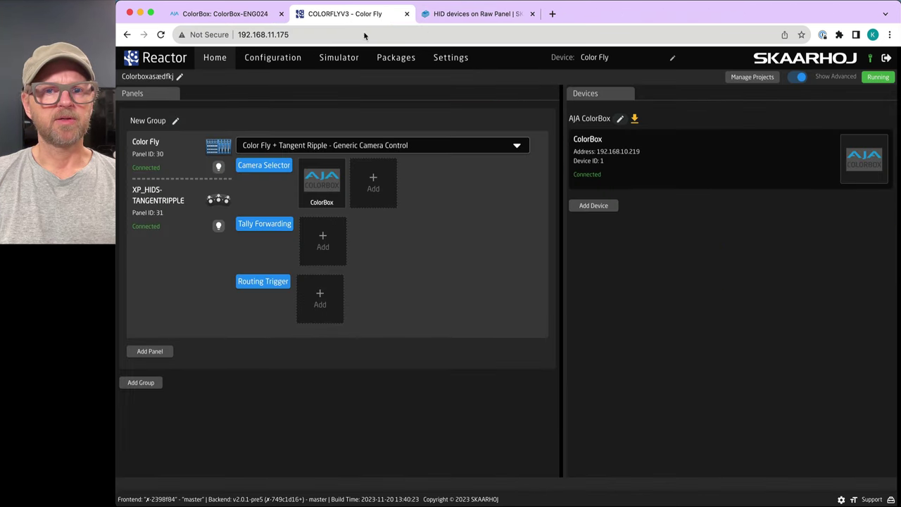
# Expand Default Color Fly Configuration, open its raw JSON, and follow the ColorFlyV3+TangentRipple.Generic import link.
pyautogui.click(275, 62)
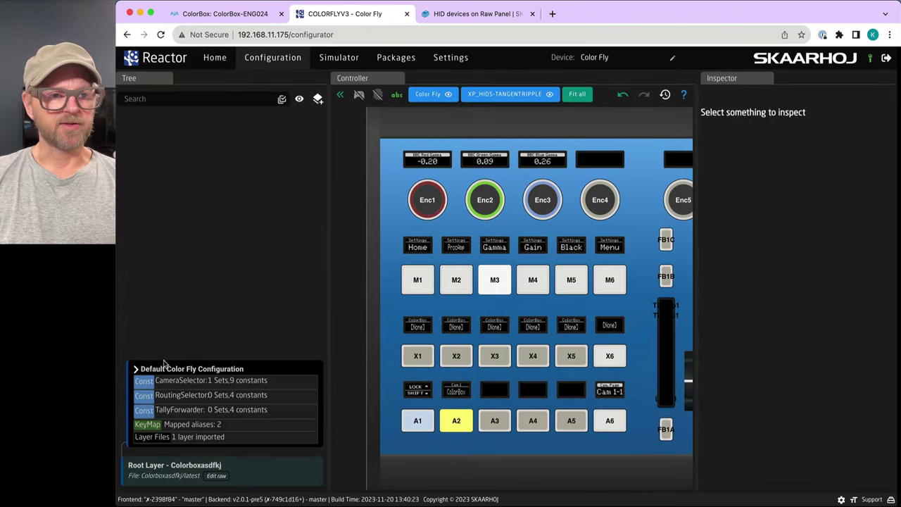
pyautogui.click(136, 369)
pyautogui.click(136, 369)
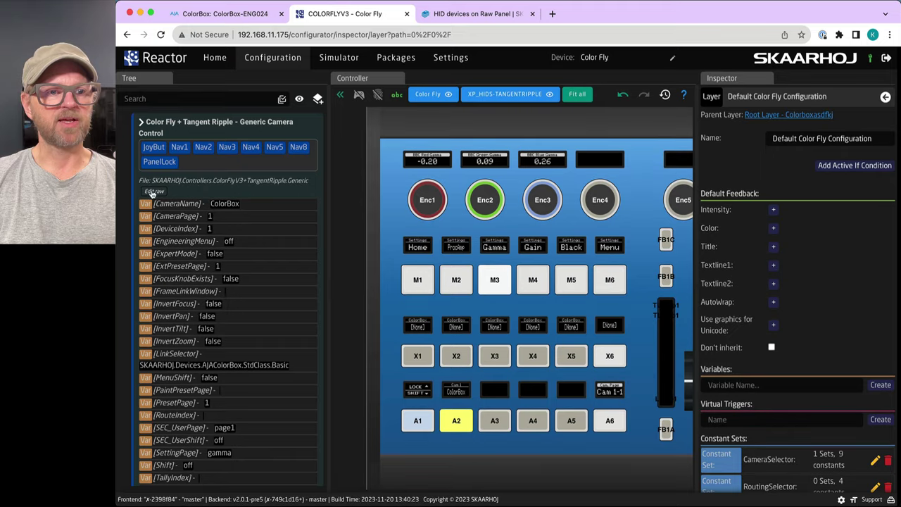
pyautogui.click(155, 191)
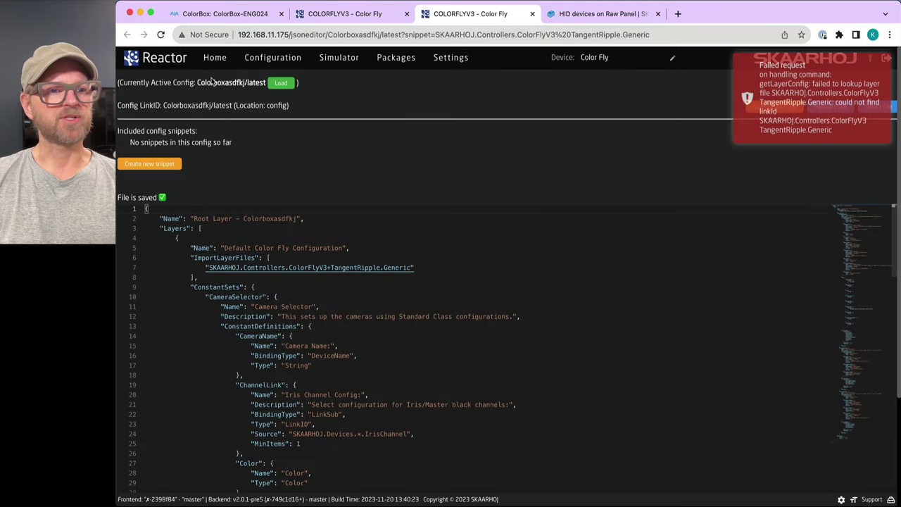
pyautogui.click(355, 13)
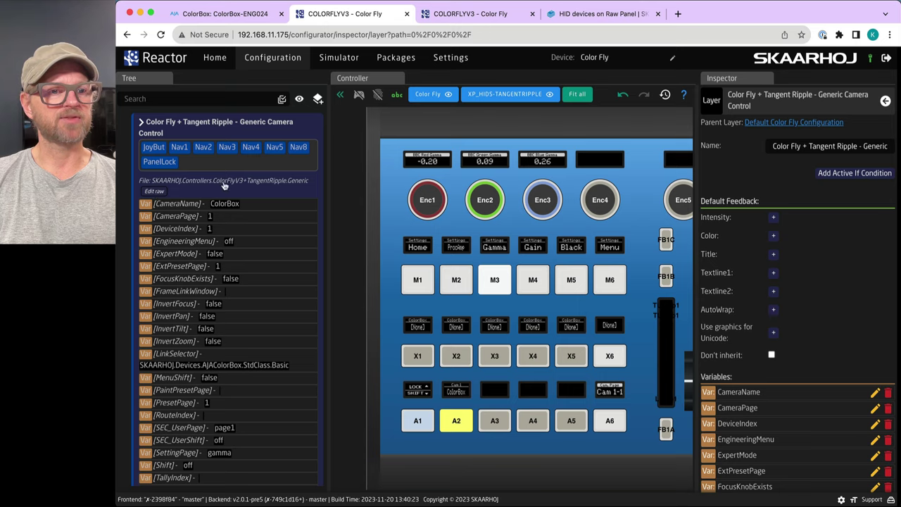
pyautogui.click(158, 191)
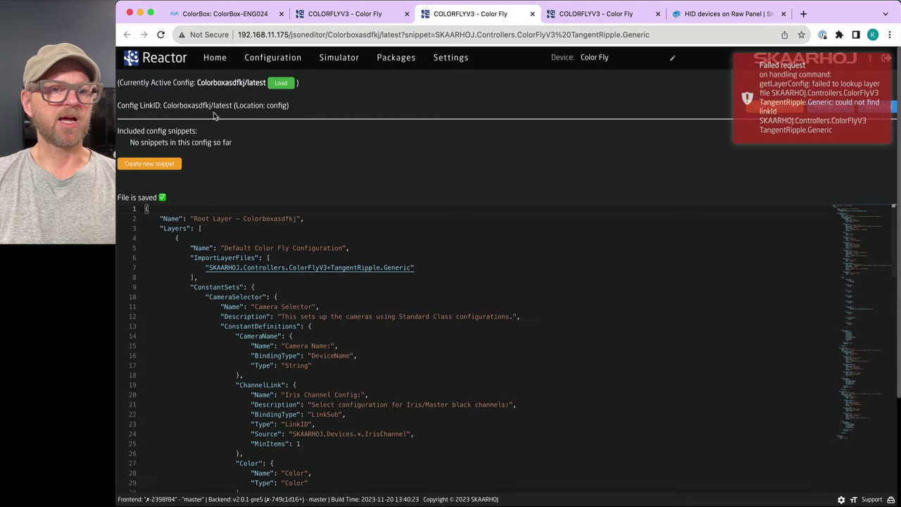
pyautogui.doubleClick(191, 106)
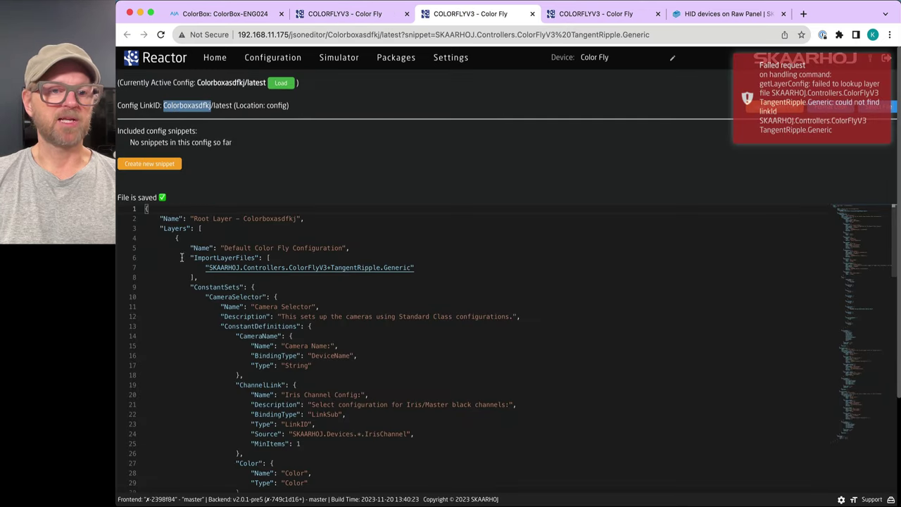
pyautogui.click(344, 268)
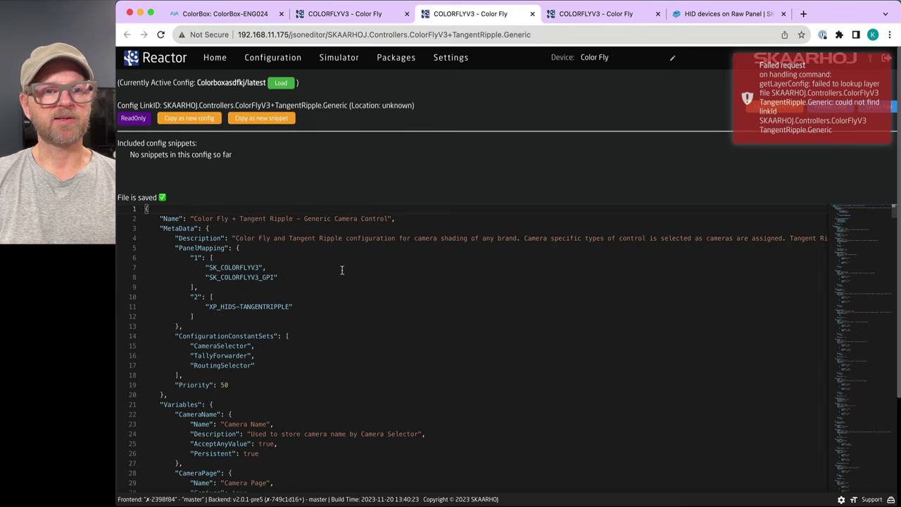
# Fold the MetaData, Variables and camera, routing and tally ConstantSets sections, then return to the configurator.
pyautogui.click(142, 228)
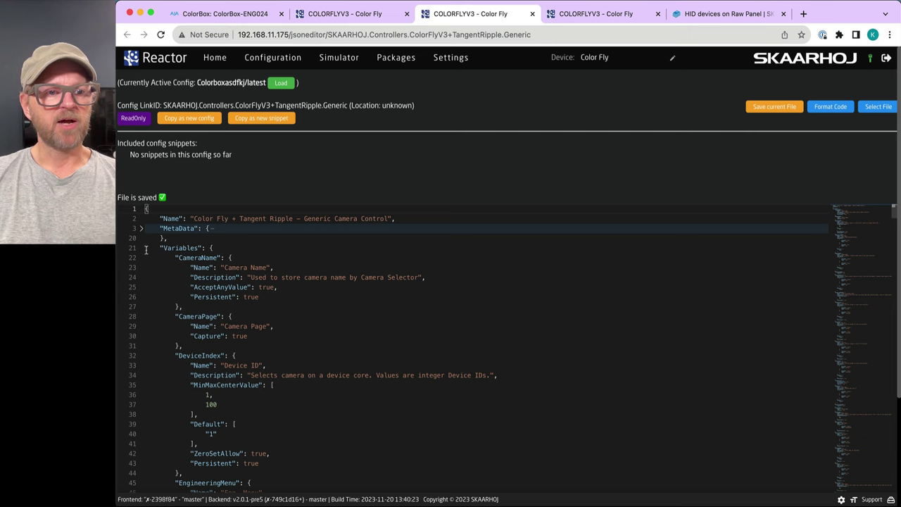
pyautogui.scroll(-5, 190, 329)
pyautogui.scroll(5, 191, 329)
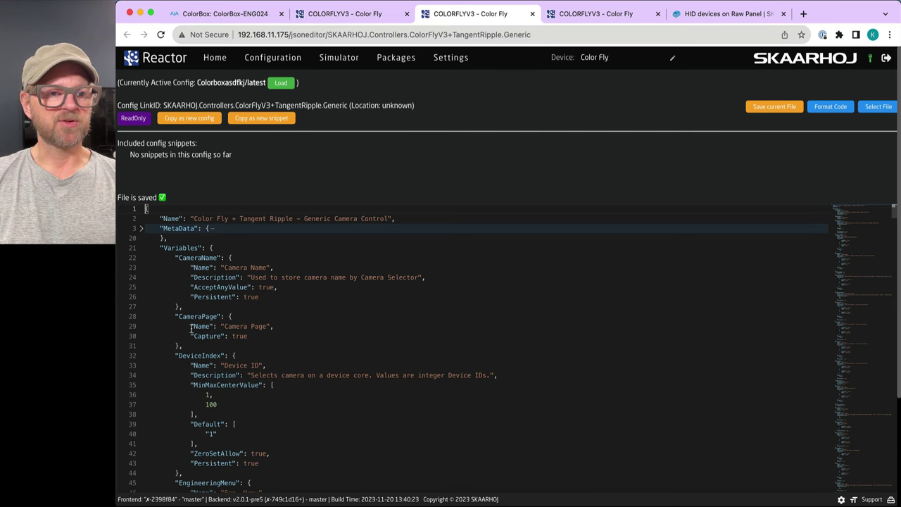
pyautogui.keyDown('alt'); pyautogui.click(141, 254); pyautogui.keyUp('alt')
pyautogui.click(141, 248)
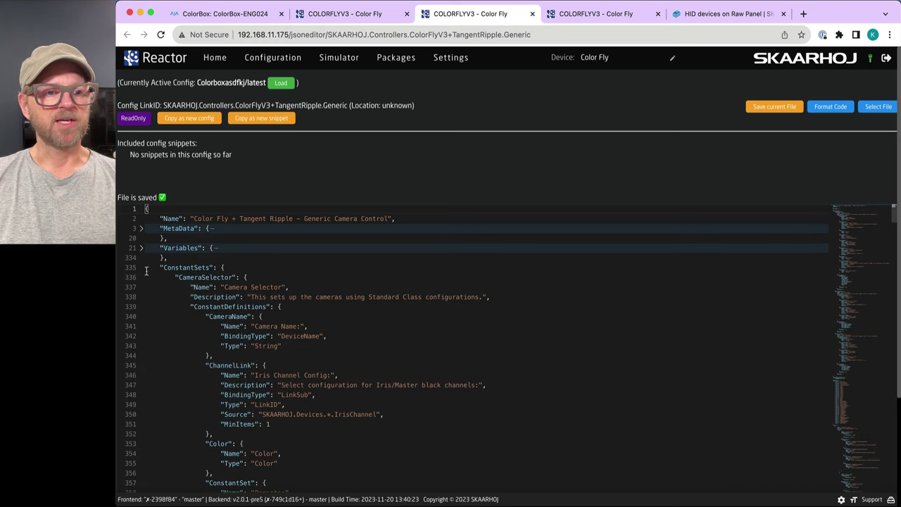
pyautogui.keyDown('alt'); pyautogui.click(142, 268); pyautogui.keyUp('alt')
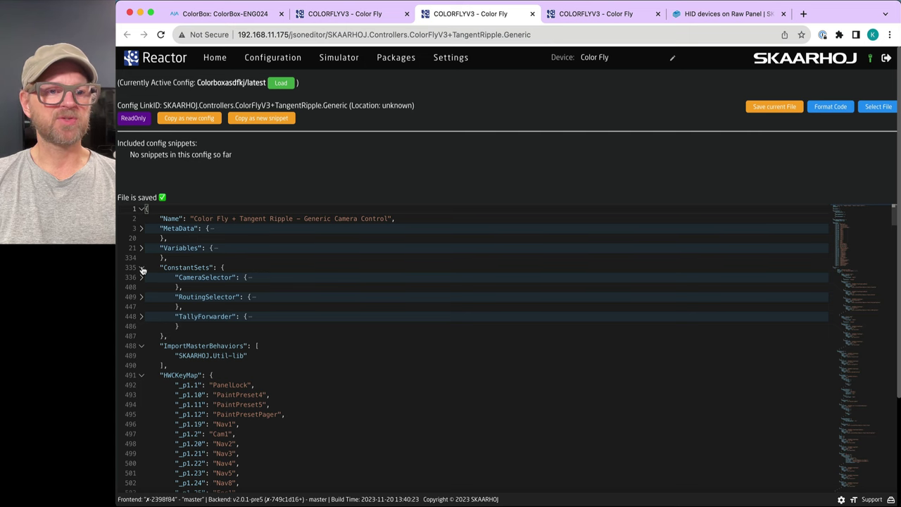
pyautogui.click(351, 14)
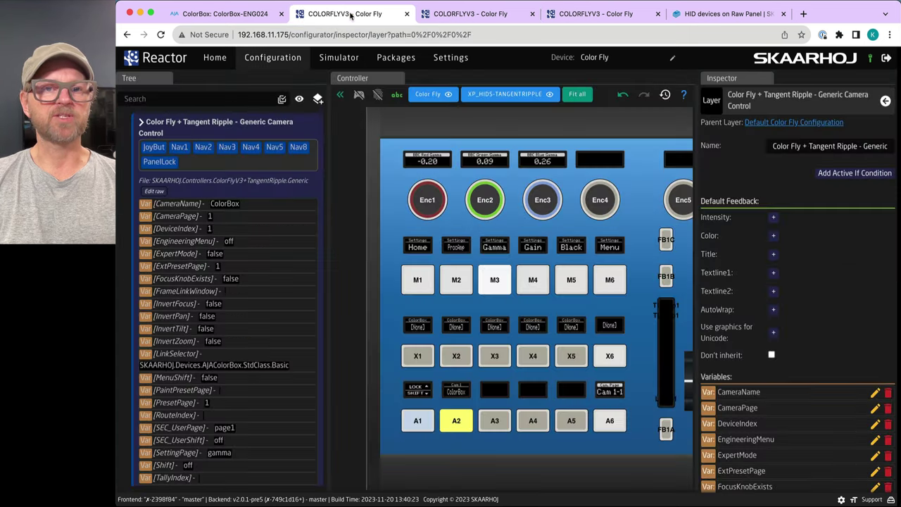
# Review the Camera Selector and Tally Forwarding settings on the Home page, then return to the raw JSON.
pyautogui.click(224, 59)
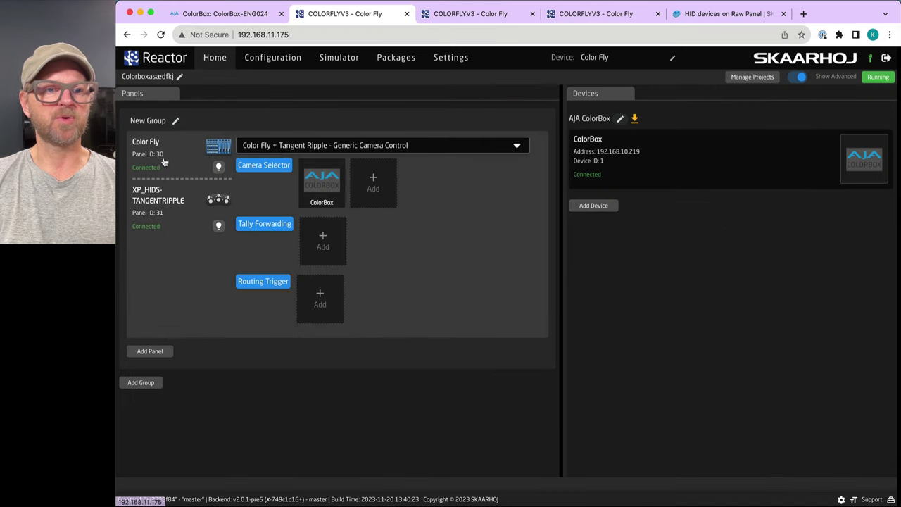
pyautogui.click(267, 168)
pyautogui.click(264, 226)
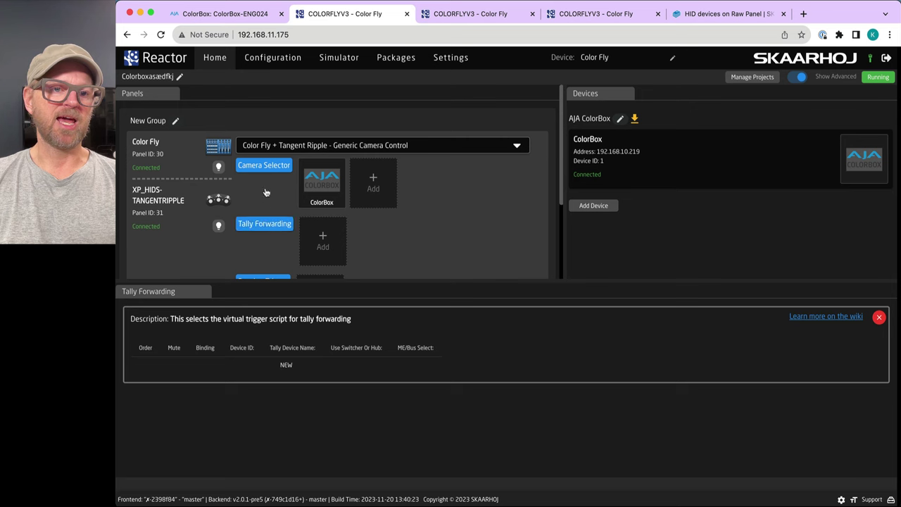
pyautogui.click(264, 166)
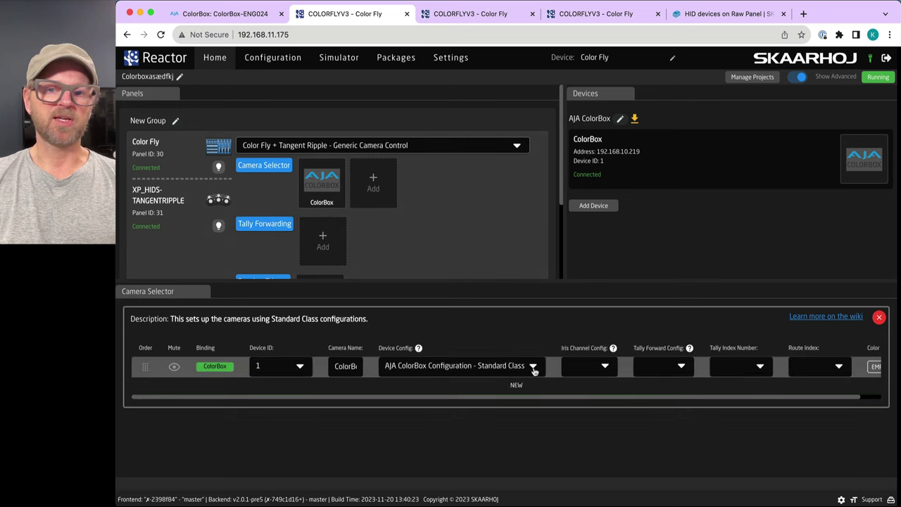
pyautogui.click(479, 12)
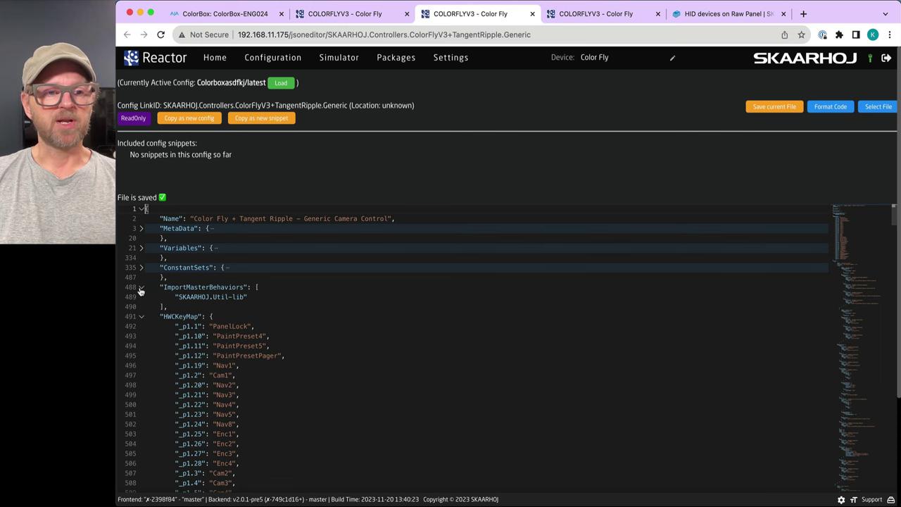
# Browse HWCKeyMap and select the _p1.1 PanelLock mapping on line 492.
pyautogui.scroll(-5, 214, 323)
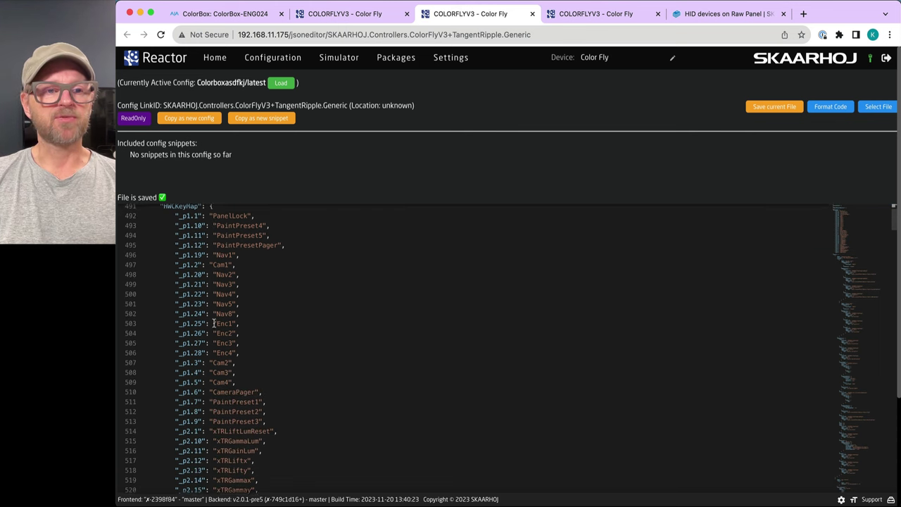
pyautogui.scroll(-10, 222, 341)
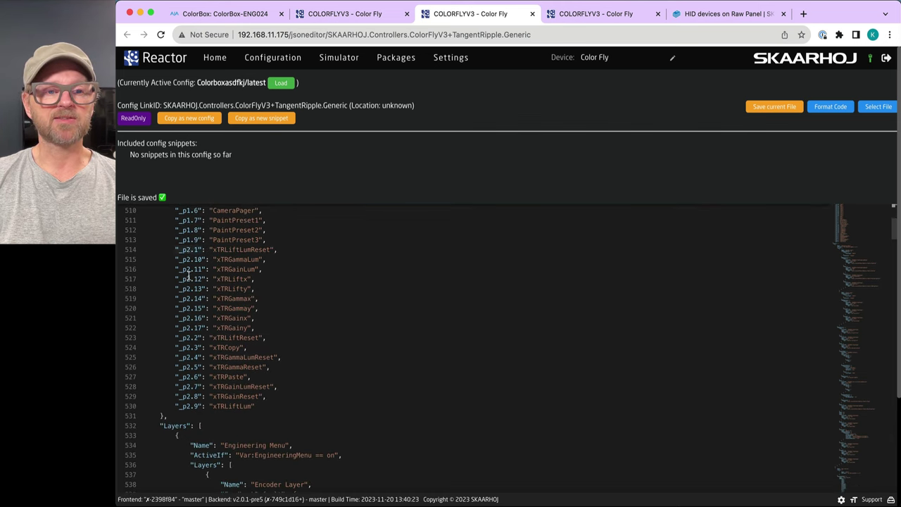
pyautogui.scroll(10, 189, 274)
pyautogui.doubleClick(228, 233)
pyautogui.doubleClick(228, 224)
pyautogui.moveTo(176, 224); pyautogui.dragTo(208, 224)
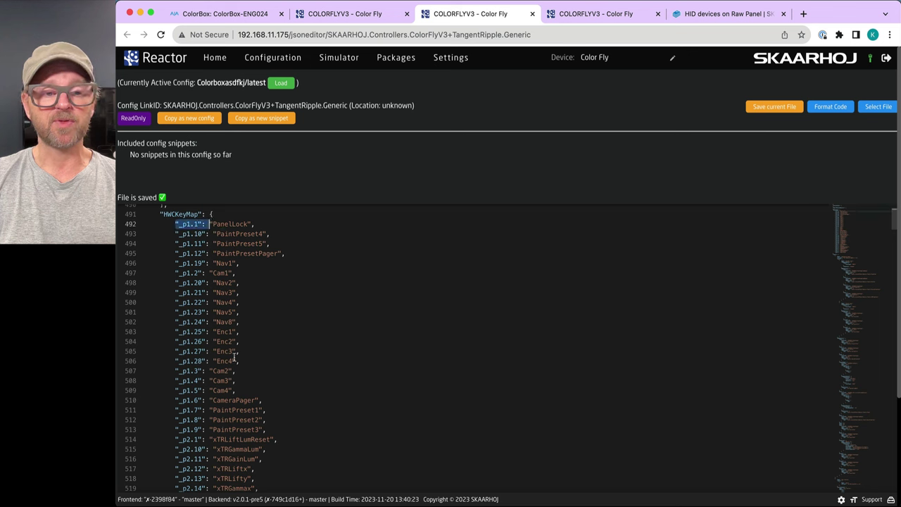
# Select all the _p2 key mappings, then fold the HWCKeyMap block.
pyautogui.moveTo(175, 439); pyautogui.dragTo(305, 468)
pyautogui.scroll(-4, 308, 469)
pyautogui.scroll(-3, 307, 469)
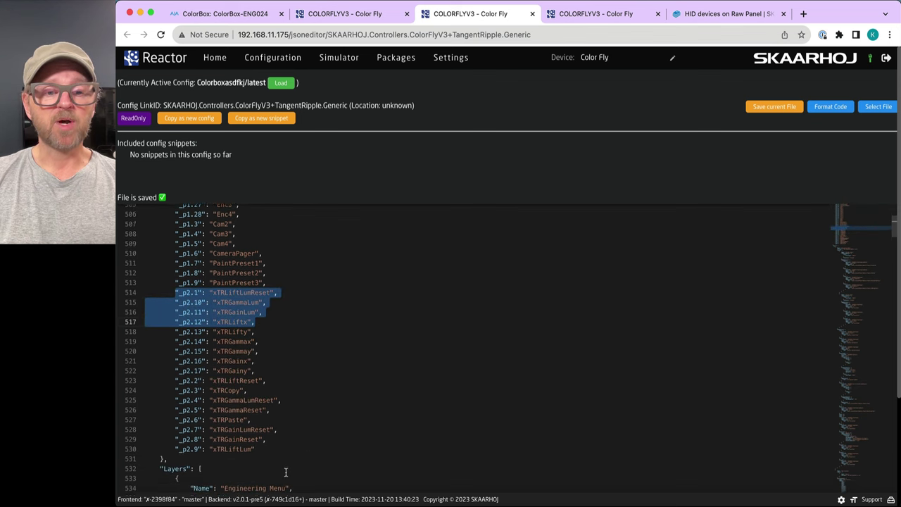
pyautogui.keyDown('shift'); pyautogui.click(274, 436); pyautogui.keyUp('shift')
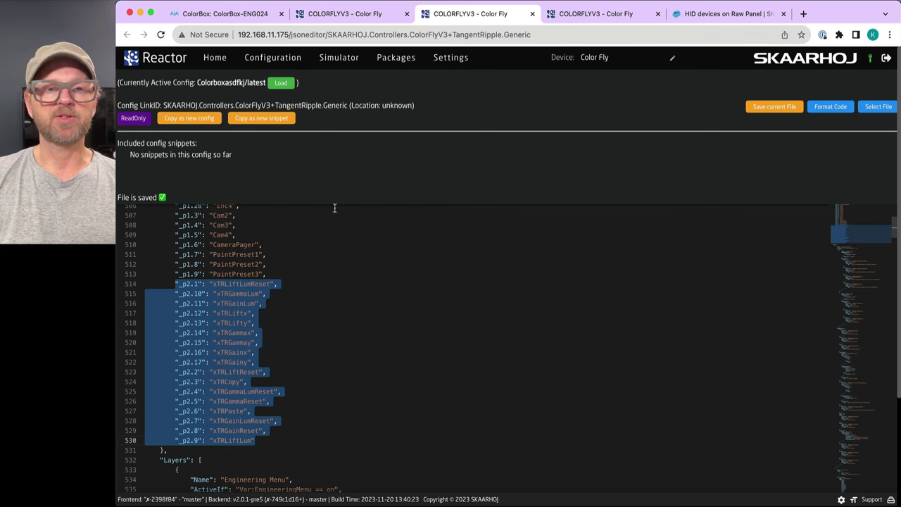
pyautogui.scroll(15, 337, 284)
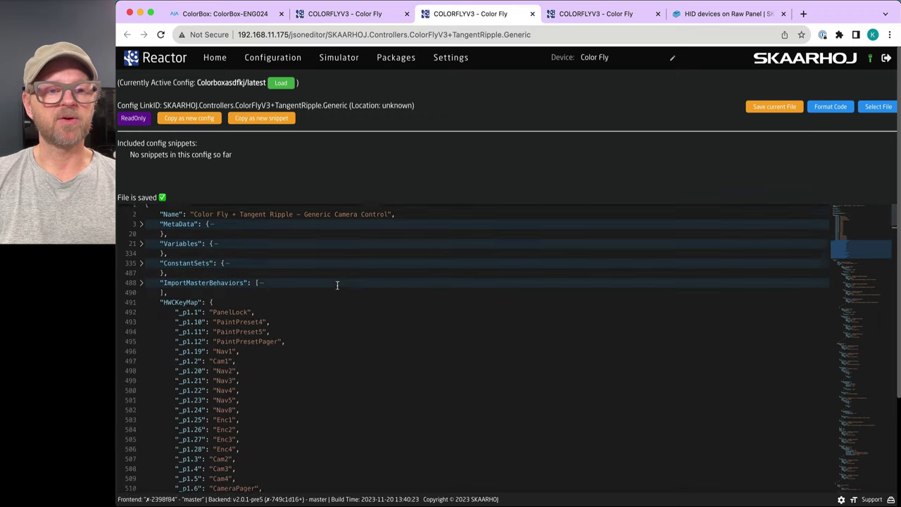
pyautogui.click(141, 309)
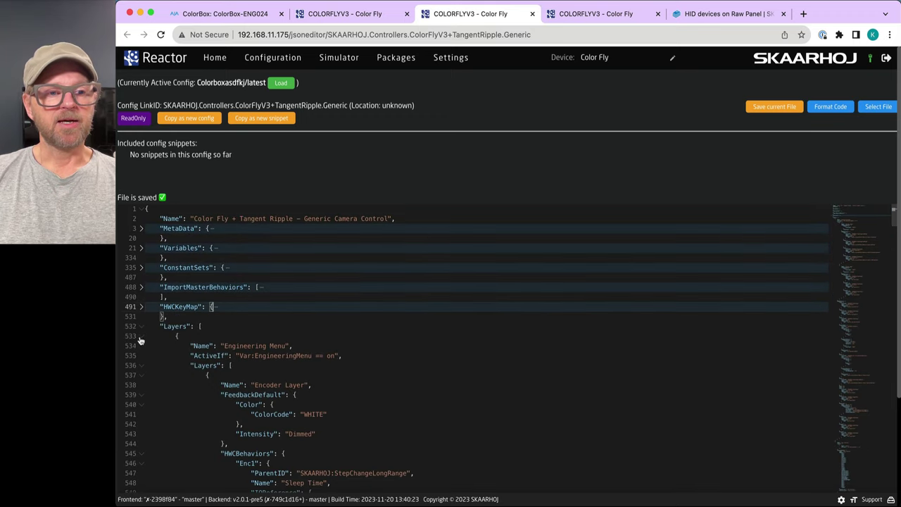
# Fold the Engineering Menu's inner layers, the User Section block and the Normal Operation layers list.
pyautogui.keyDown('alt'); pyautogui.click(141, 338); pyautogui.keyUp('alt')
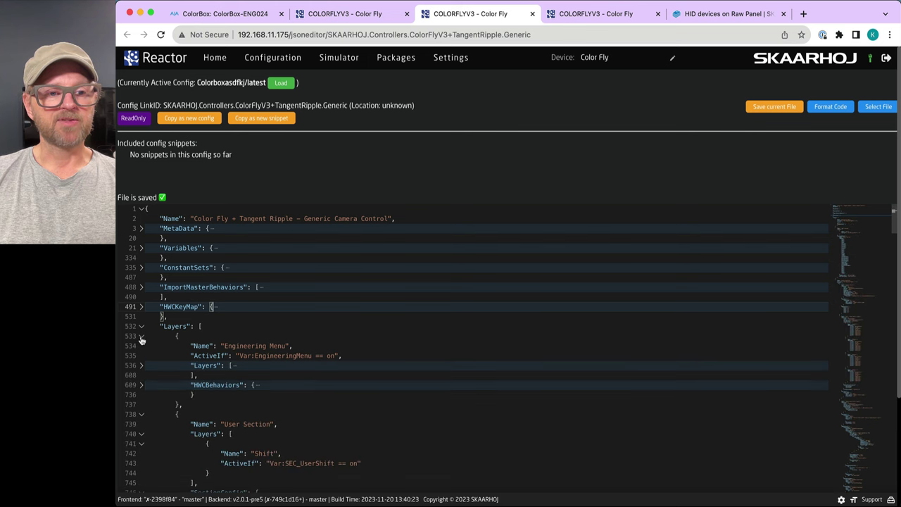
pyautogui.scroll(-5, 210, 373)
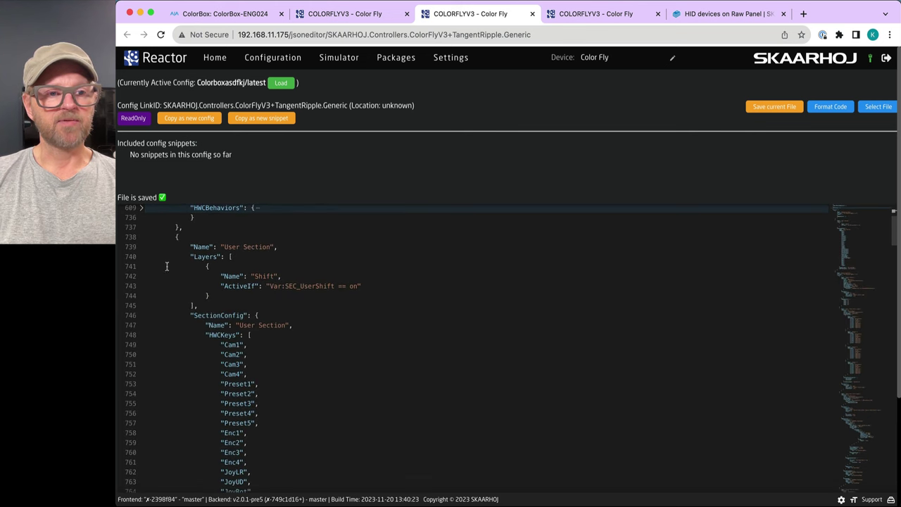
pyautogui.click(142, 237)
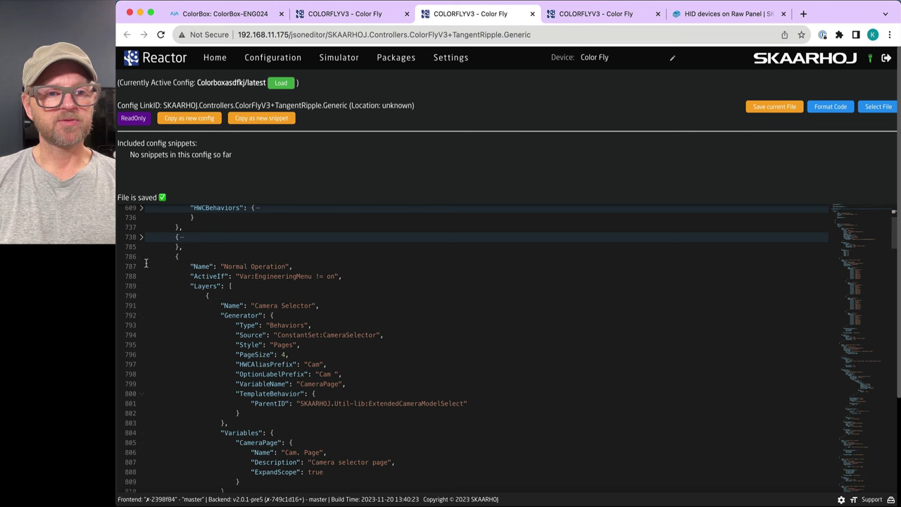
pyautogui.press('super+alt+bracketleft')
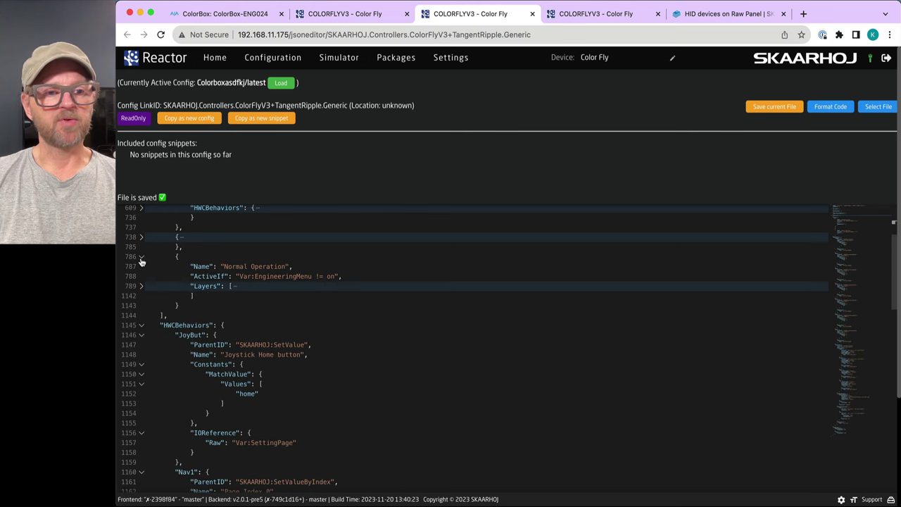
# Unfold Normal Operation's layers to view the Menu Overlay layer, then fold the list again.
pyautogui.click(141, 288)
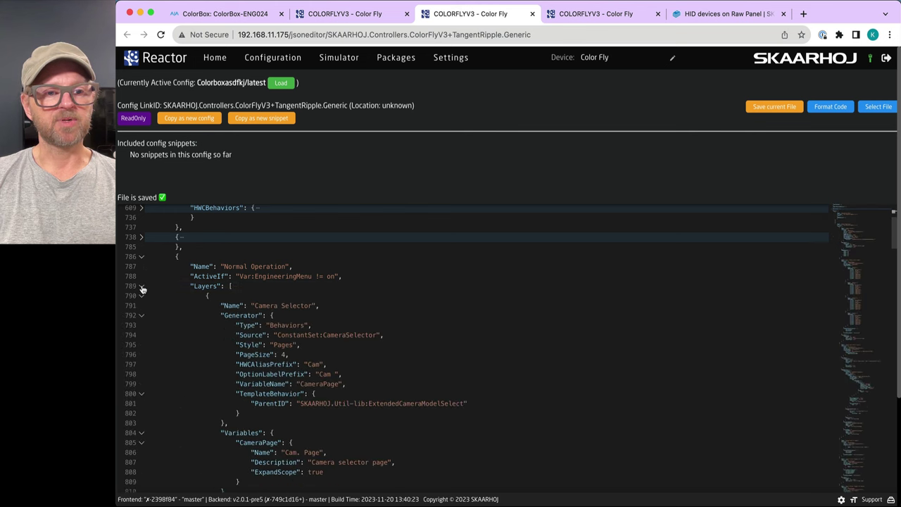
pyautogui.click(142, 413)
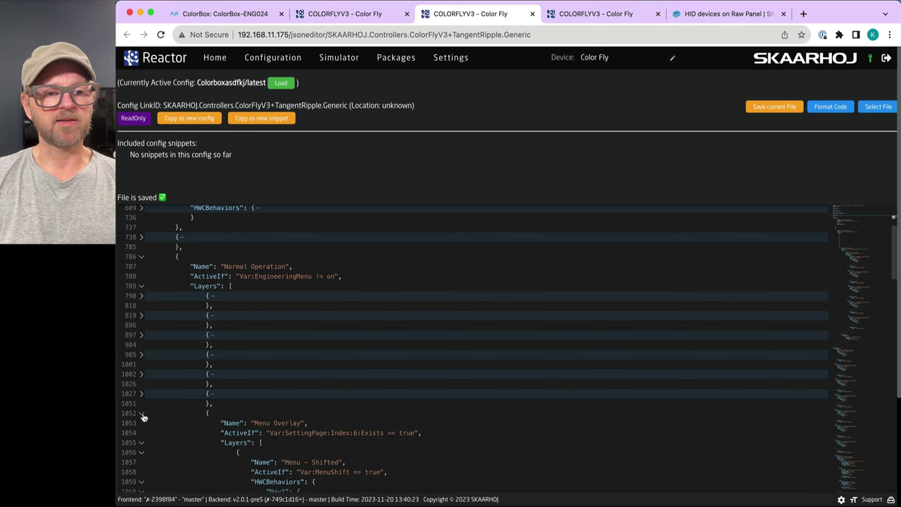
pyautogui.scroll(-5, 204, 409)
pyautogui.scroll(3, 205, 408)
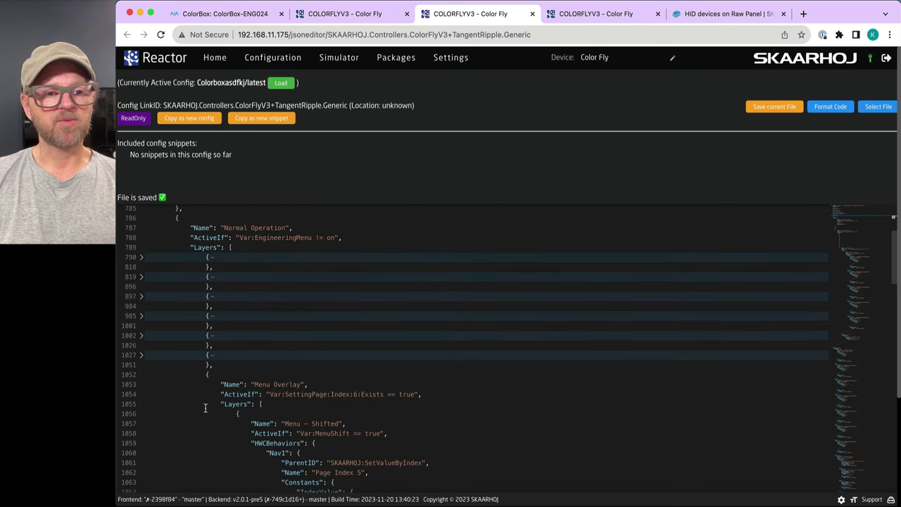
pyautogui.click(141, 248)
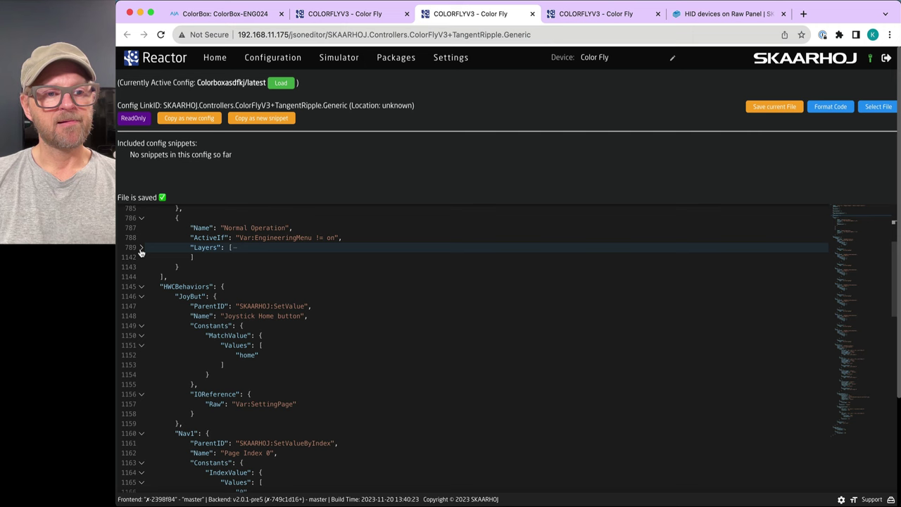
pyautogui.scroll(-20, 183, 308)
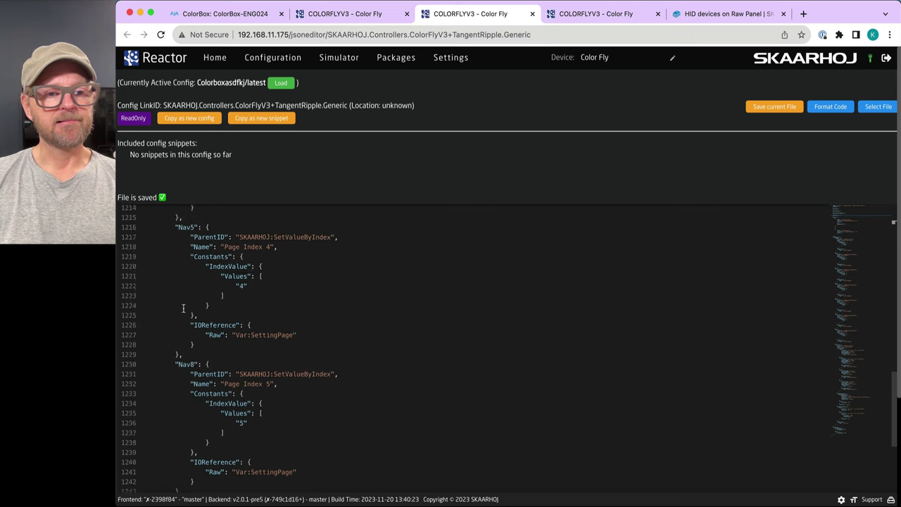
pyautogui.scroll(20, 183, 308)
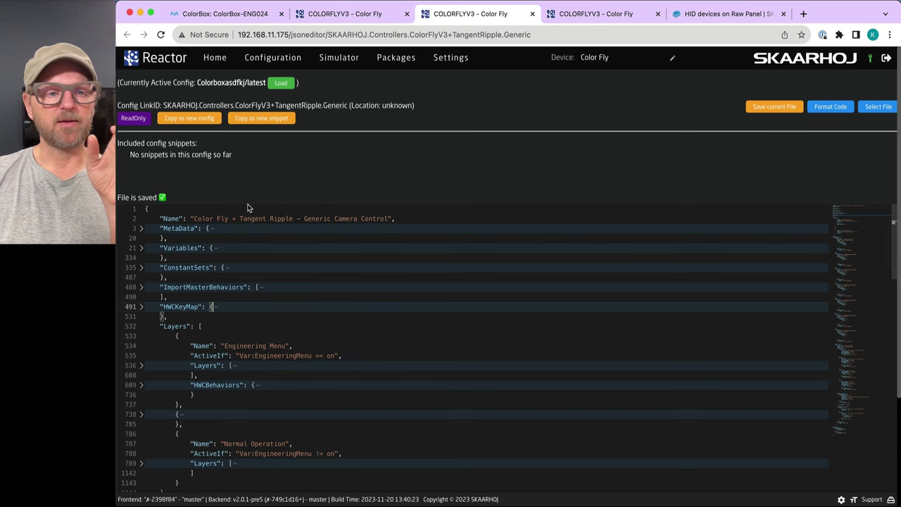
# Expand HWCKeyMap again, select the xTRLiftLumReset alias, and go to the Home overview.
pyautogui.moveTo(218, 221)
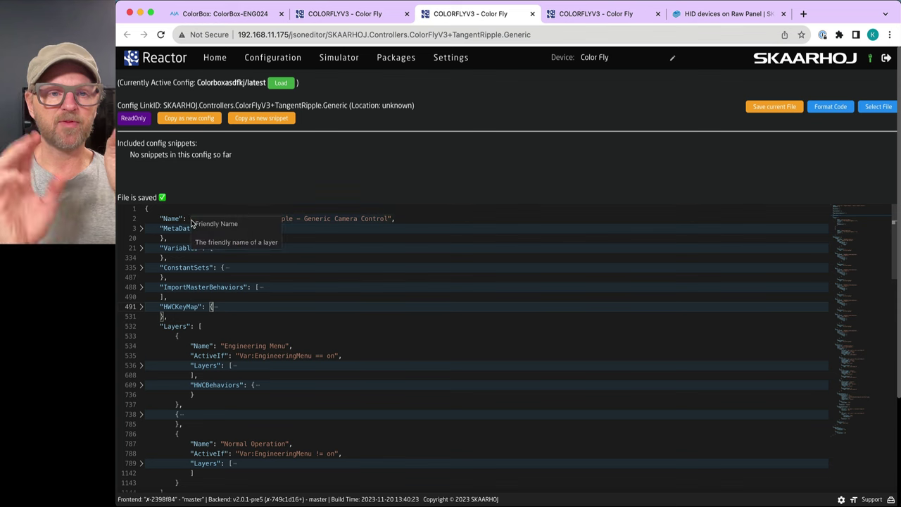
pyautogui.click(479, 215)
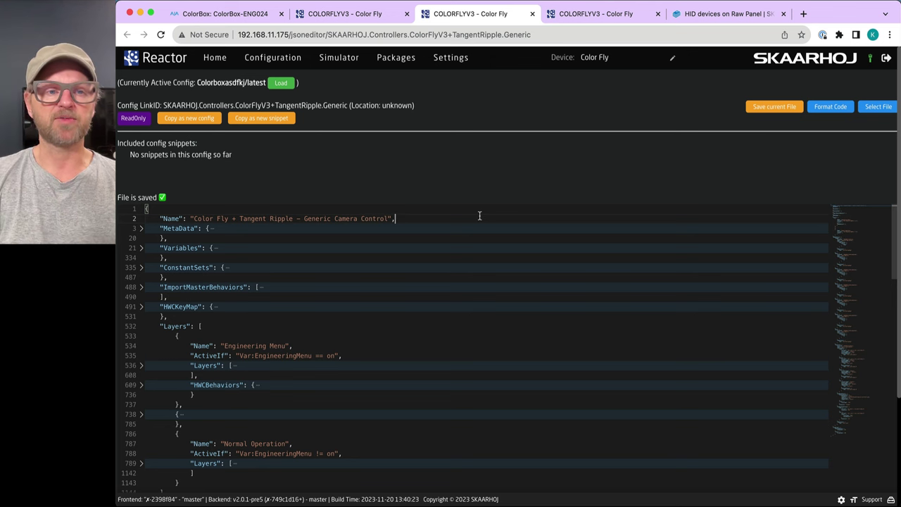
pyautogui.click(140, 307)
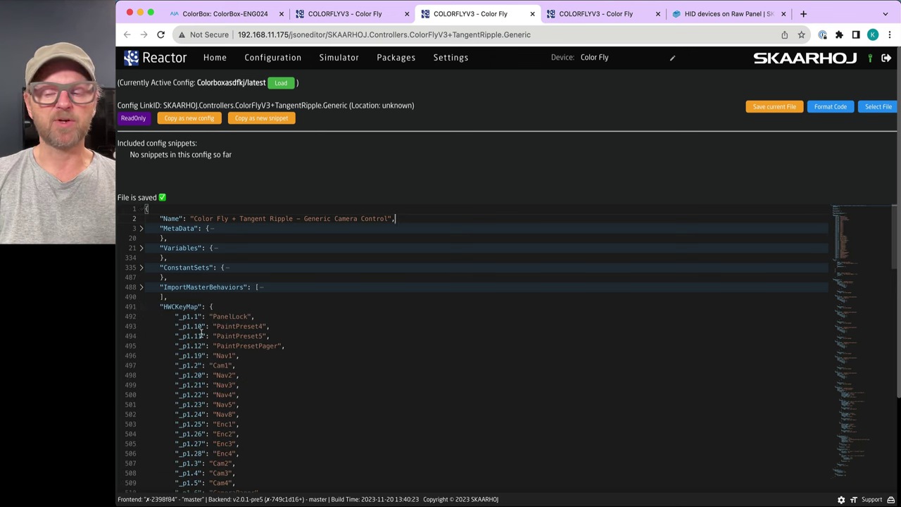
pyautogui.scroll(-6, 201, 331)
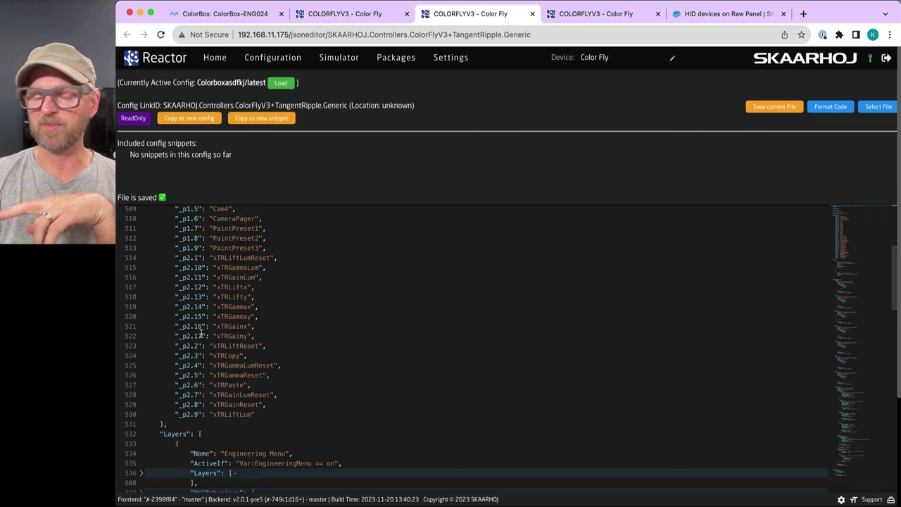
pyautogui.doubleClick(222, 257)
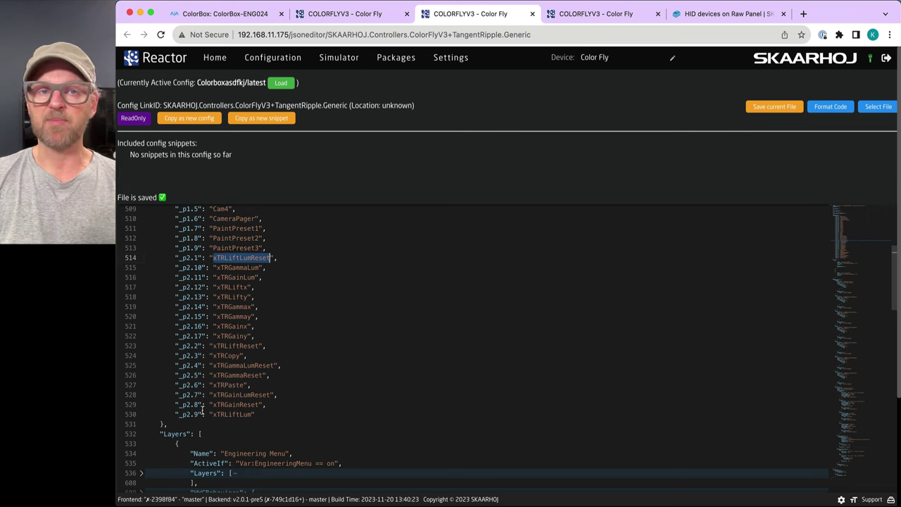
pyautogui.scroll(4, 319, 324)
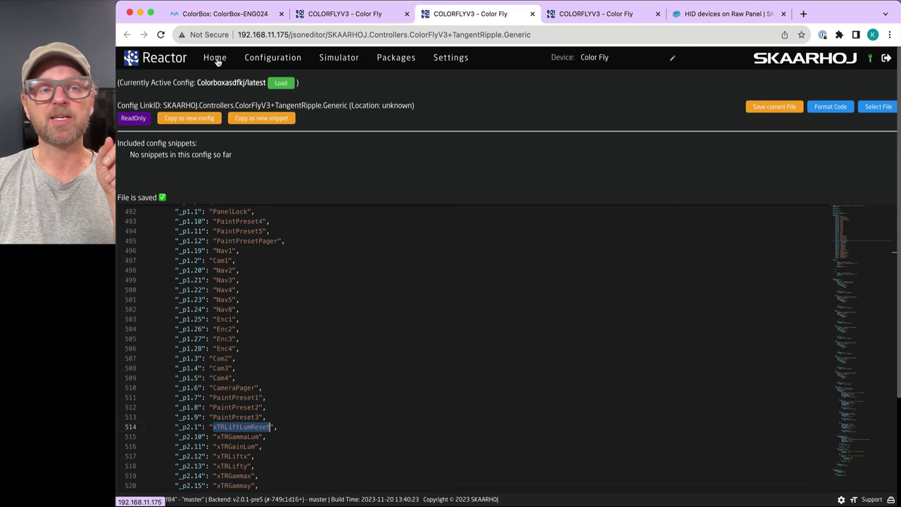
pyautogui.click(216, 59)
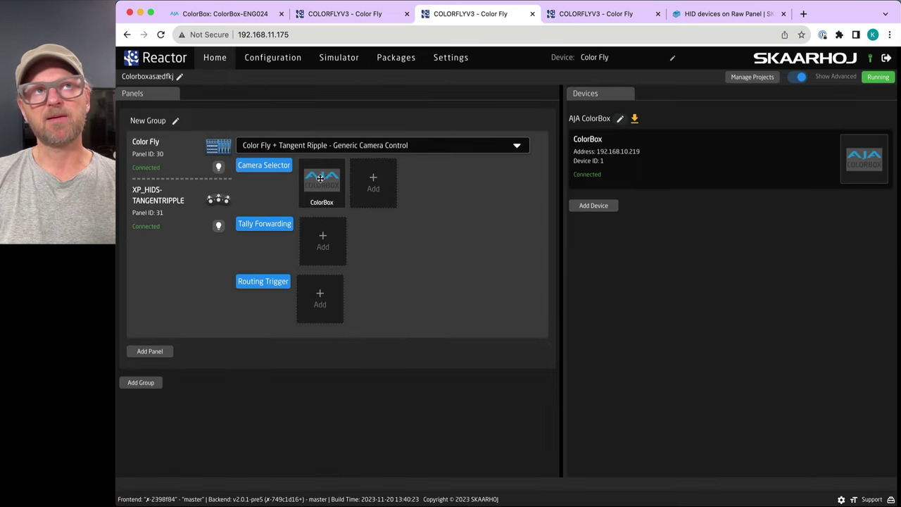
pyautogui.click(373, 182)
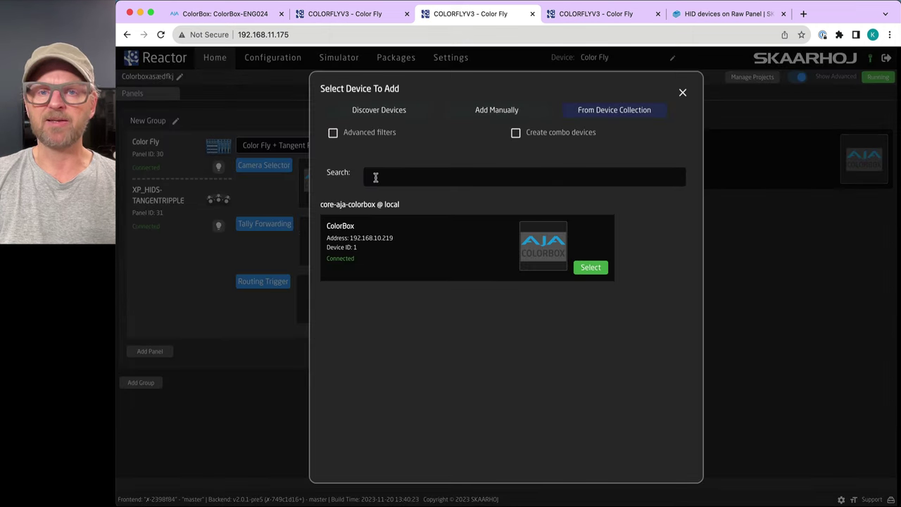
pyautogui.click(683, 93)
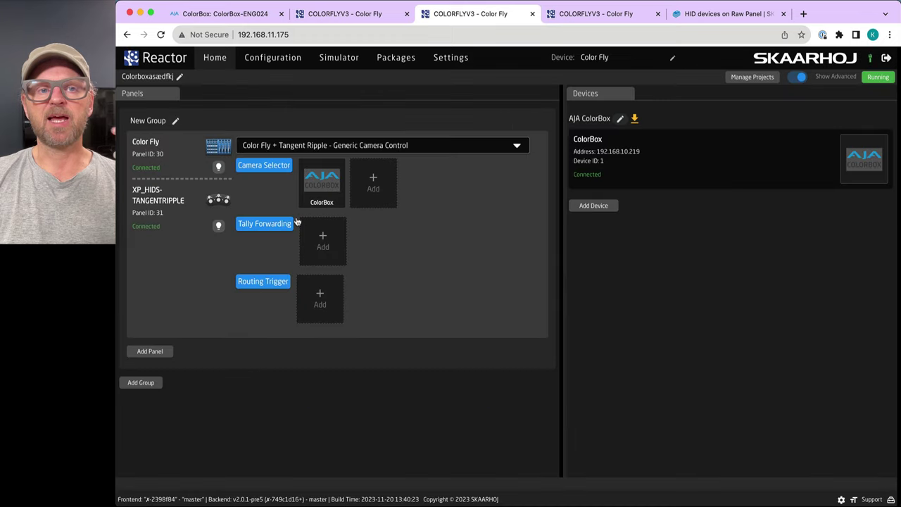
pyautogui.click(273, 171)
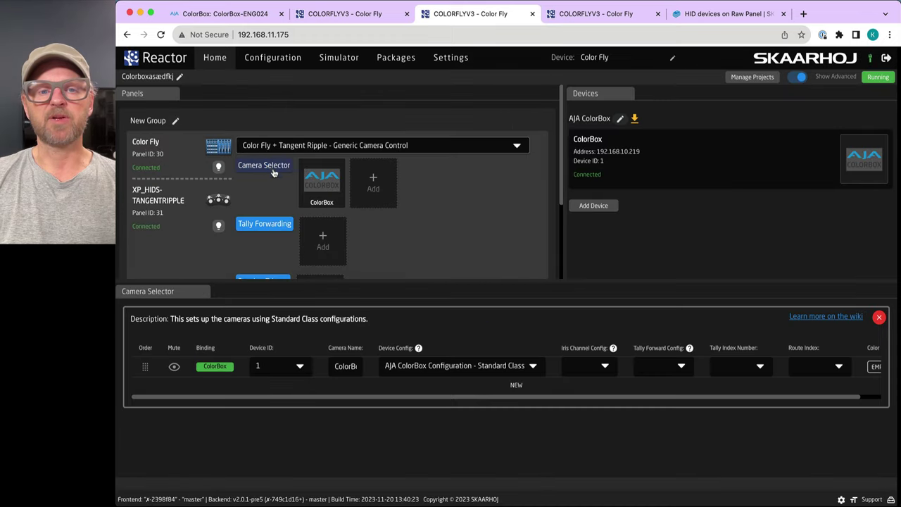
pyautogui.click(493, 367)
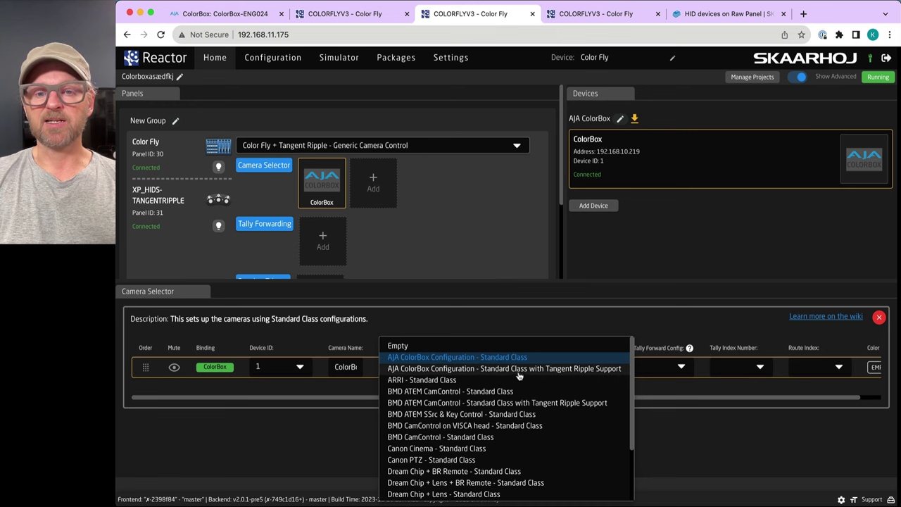
pyautogui.click(519, 369)
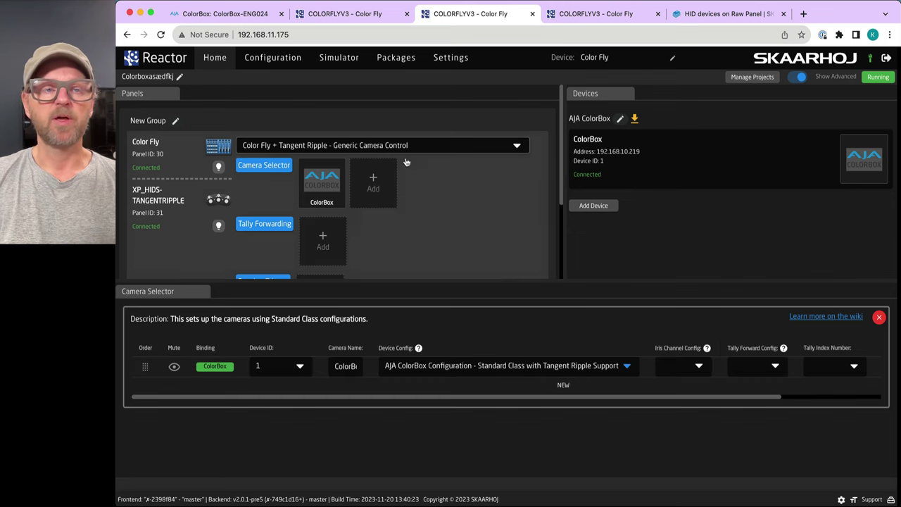
pyautogui.click(241, 15)
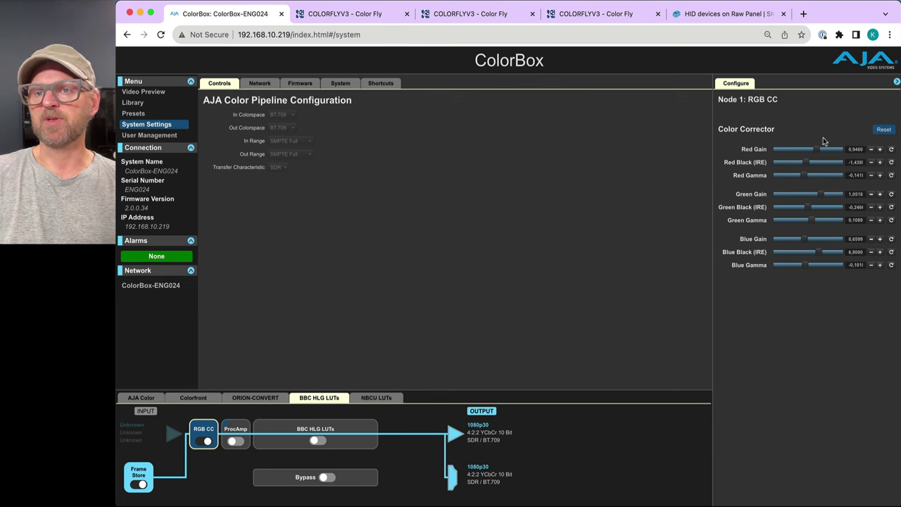
pyautogui.click(342, 14)
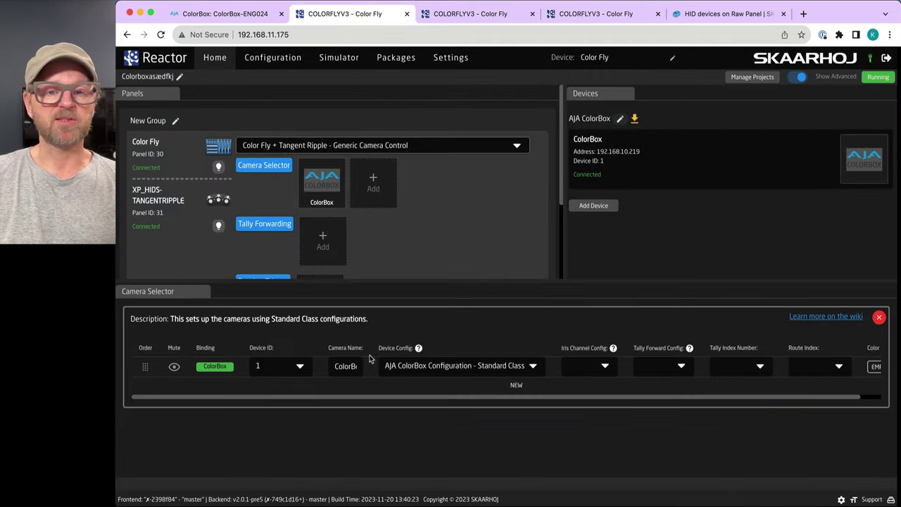
# In the configurator tree, expand Normal Operation down to the Camera mode control layers.
pyautogui.click(879, 318)
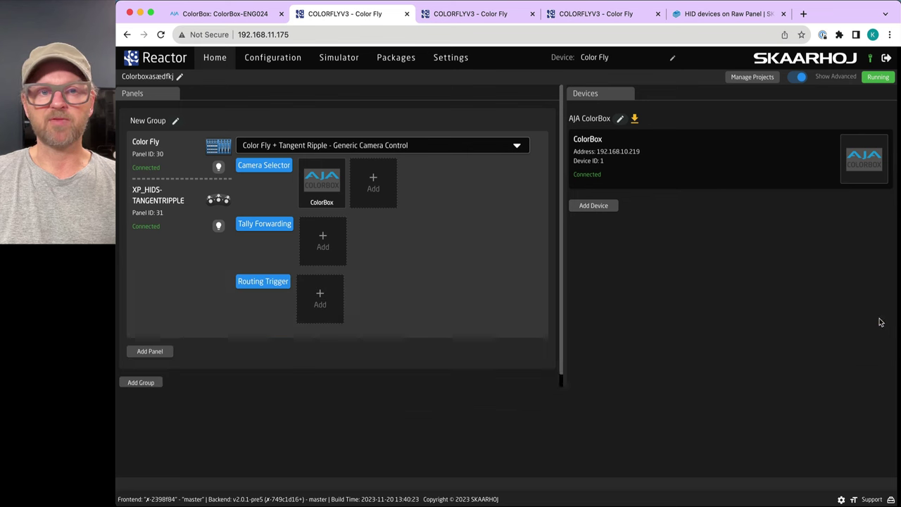
pyautogui.click(269, 59)
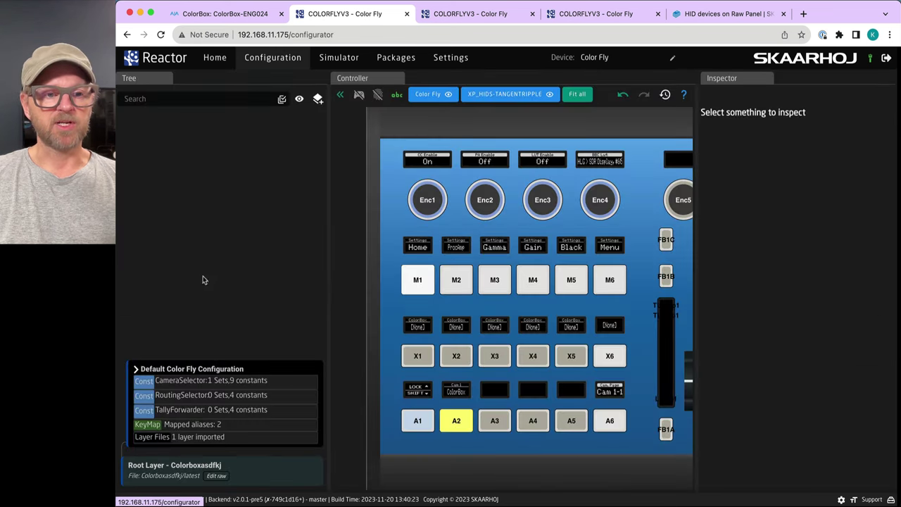
pyautogui.click(138, 369)
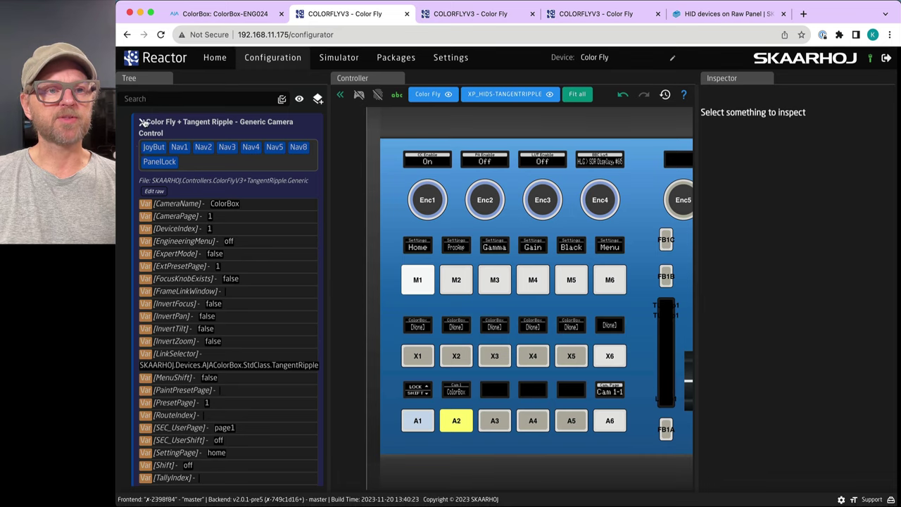
pyautogui.click(142, 122)
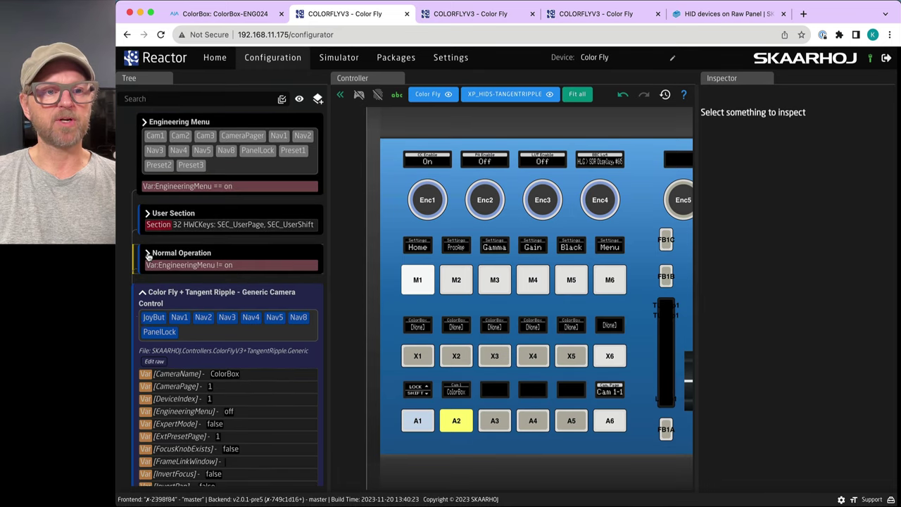
pyautogui.click(152, 256)
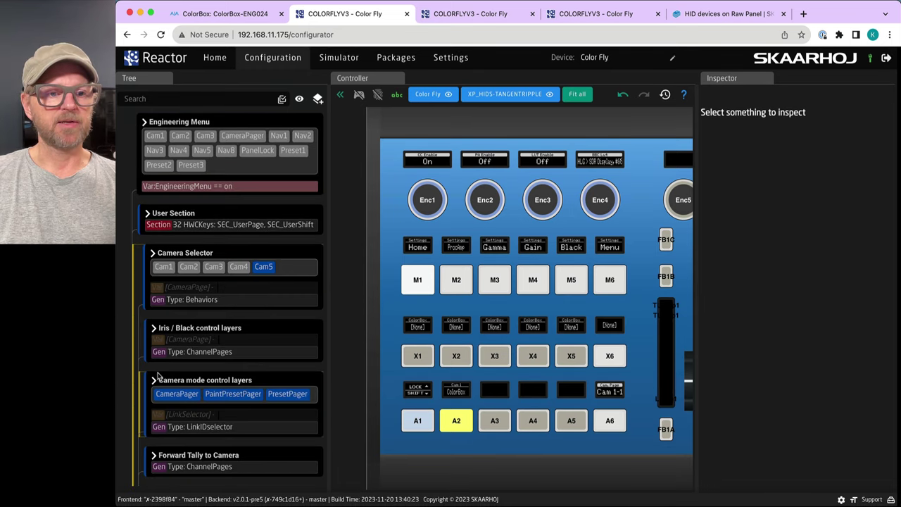
pyautogui.click(154, 381)
pyautogui.scroll(-1, 193, 369)
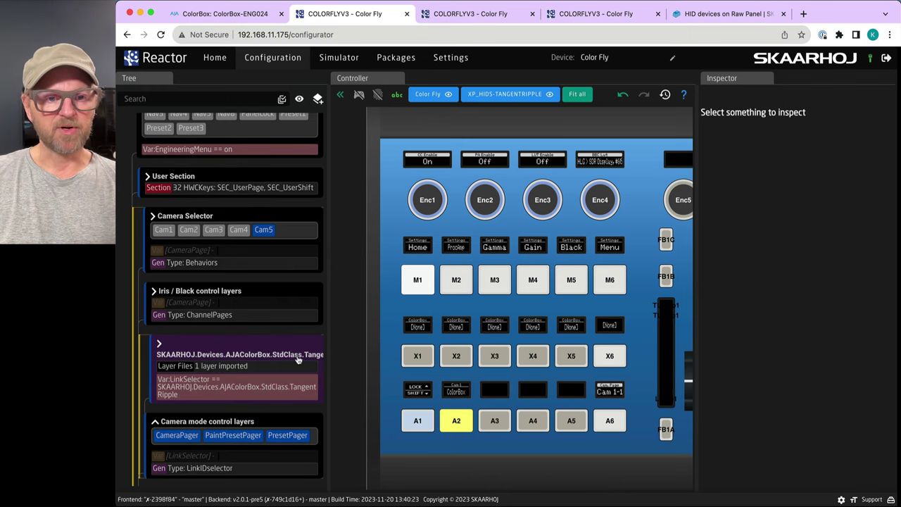
pyautogui.hscroll(2, 298, 359)
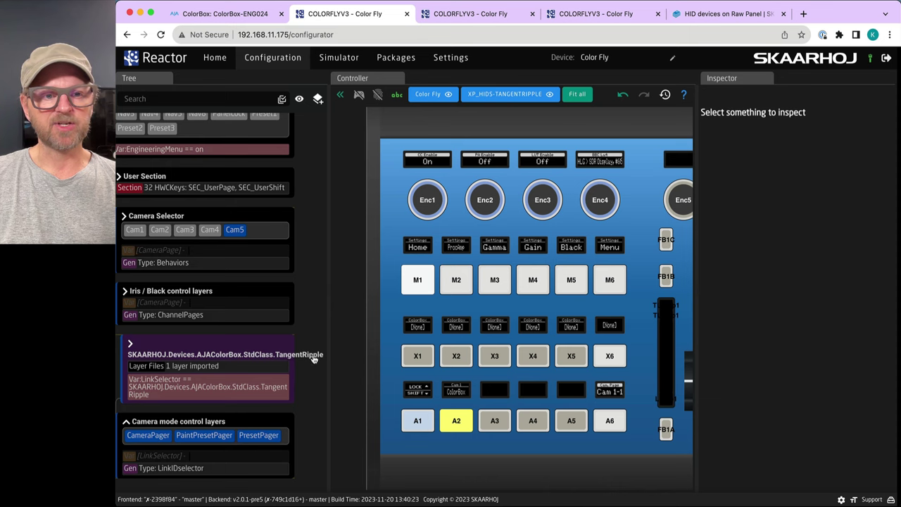
pyautogui.hscroll(-2, 210, 351)
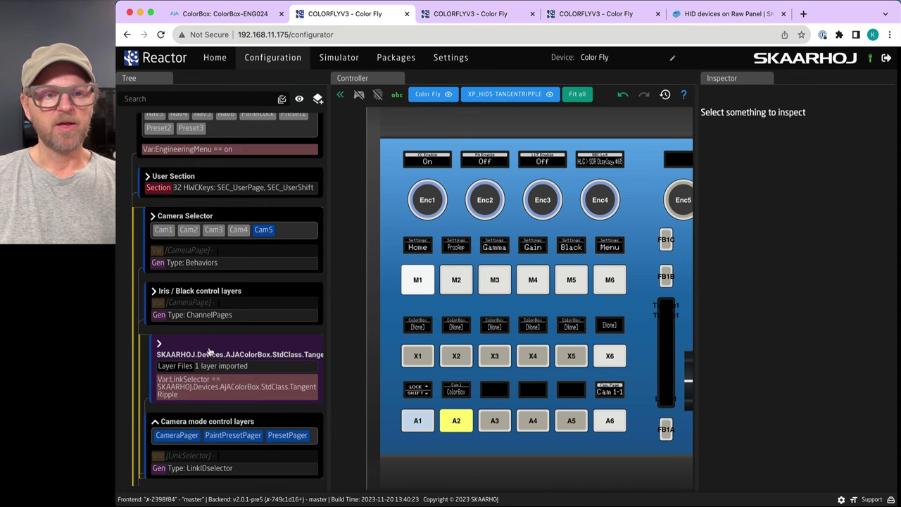
# Open the ColorBox Tangent Ripple layer's raw JSON in another tab, then return to the configurator.
pyautogui.click(160, 344)
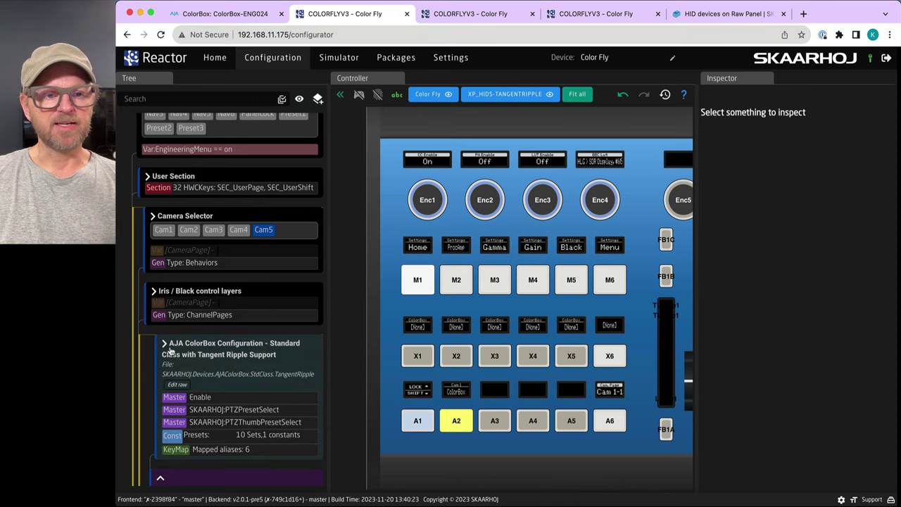
pyautogui.click(178, 385)
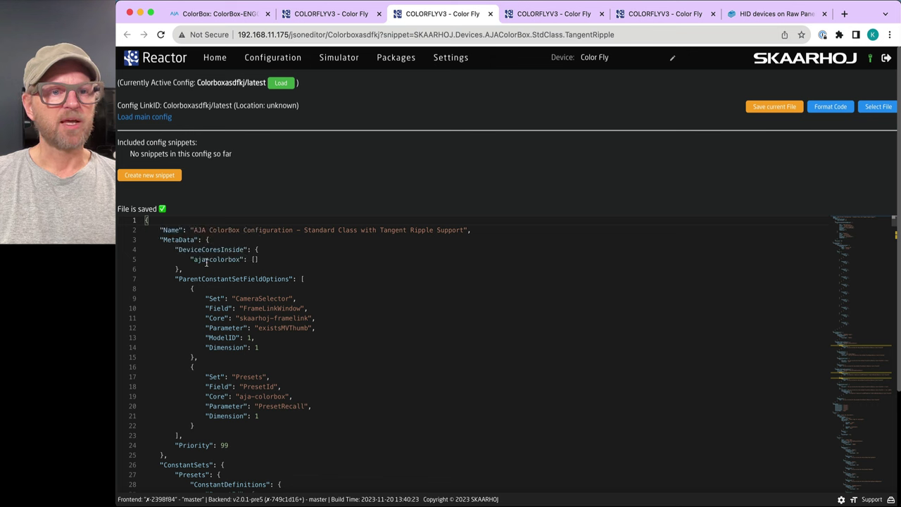
pyautogui.click(276, 59)
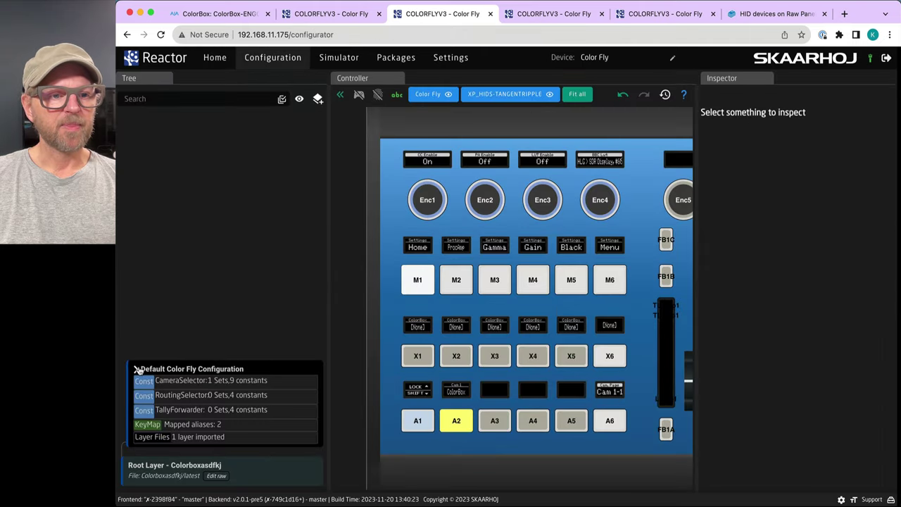
# On the other Color Fly page, show the layer's hardware key mapping and expand the AJA ColorBox sections.
pyautogui.click(336, 22)
pyautogui.scroll(-1, 205, 366)
pyautogui.click(222, 391)
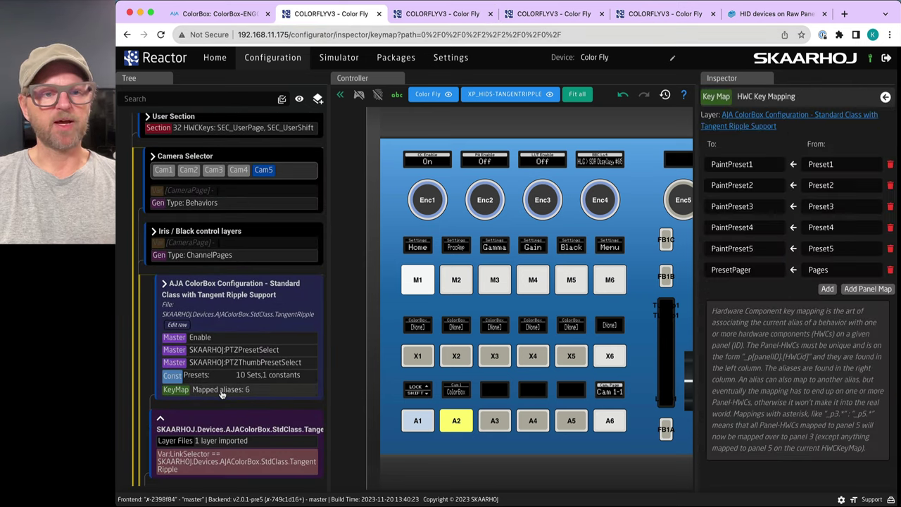
pyautogui.click(164, 284)
pyautogui.scroll(-1, 192, 381)
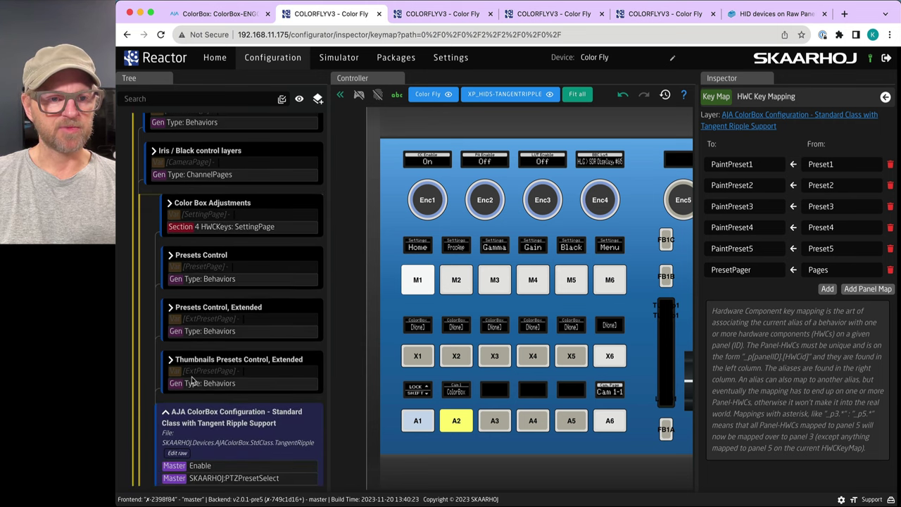
# Expand the Color Box Adjustments and BBC HLG LUTs sections and review the setting-page layers.
pyautogui.click(169, 206)
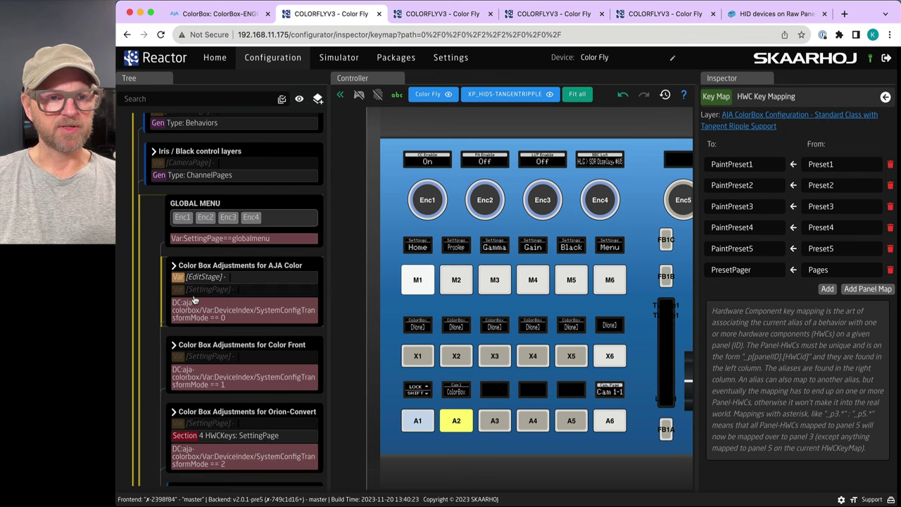
pyautogui.scroll(-2, 195, 301)
pyautogui.scroll(-4, 195, 300)
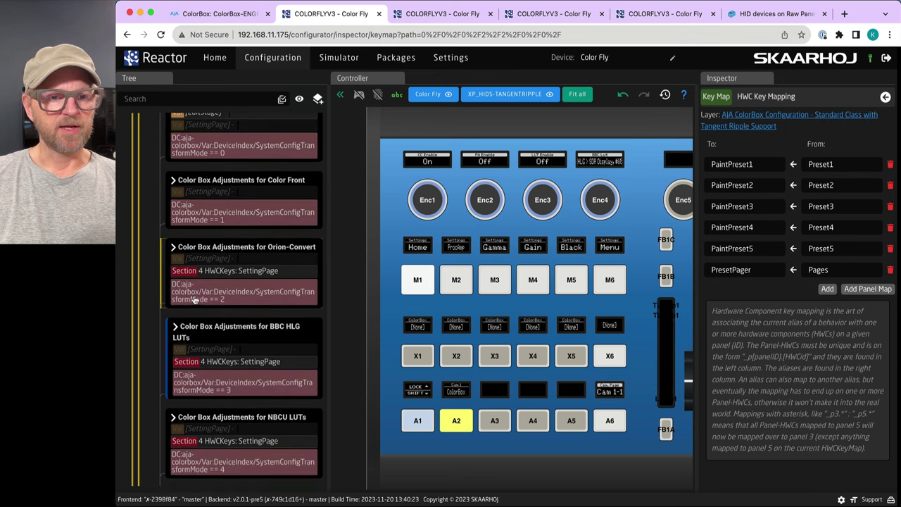
pyautogui.scroll(1, 195, 300)
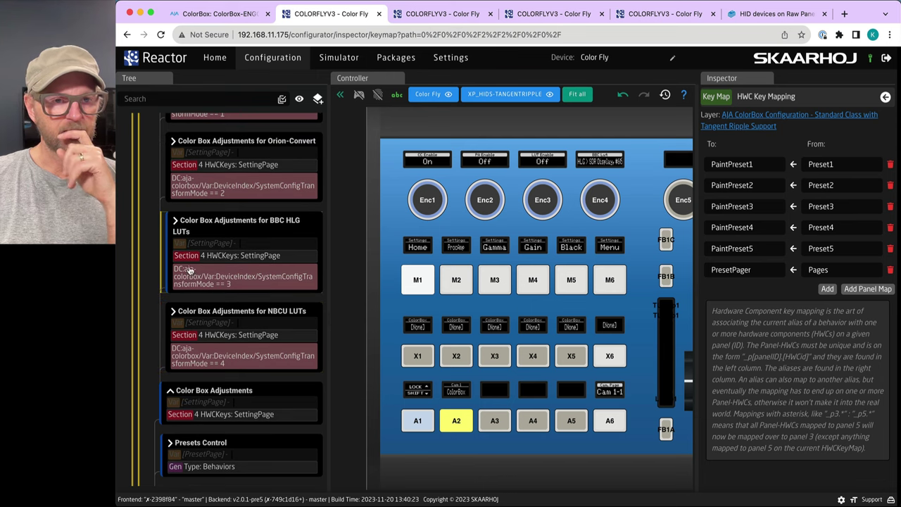
pyautogui.click(176, 223)
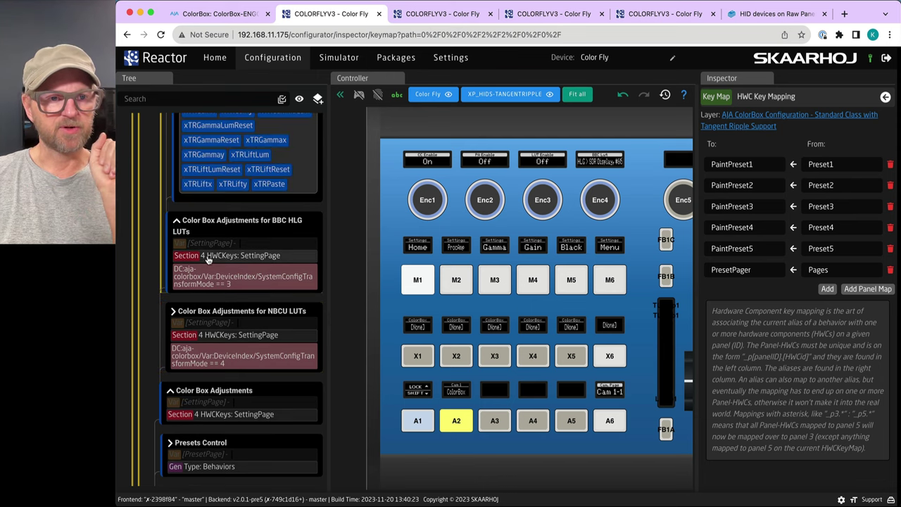
pyautogui.scroll(5, 208, 261)
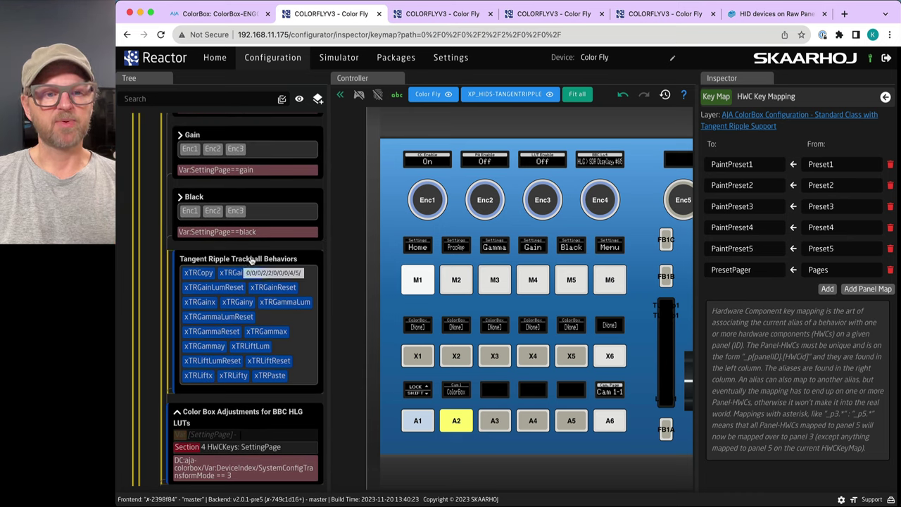
pyautogui.scroll(-1, 277, 415)
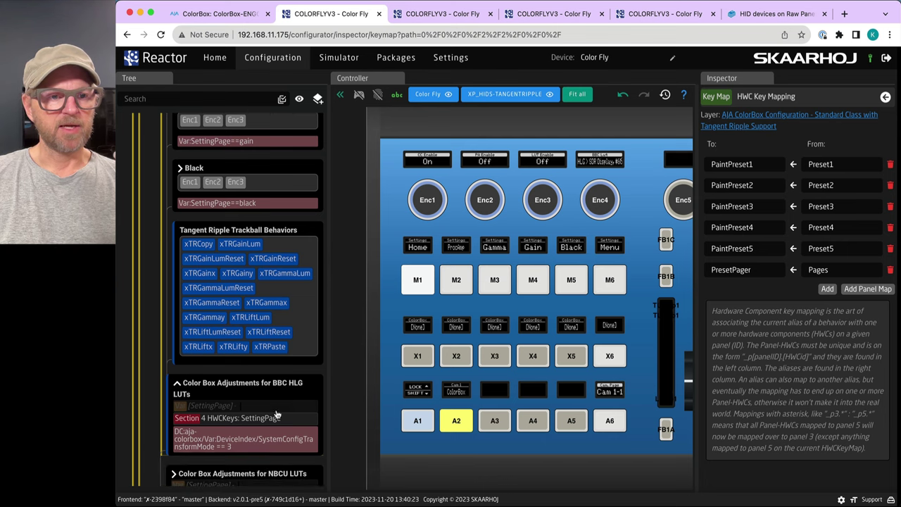
pyautogui.scroll(4, 240, 238)
pyautogui.scroll(4, 240, 238)
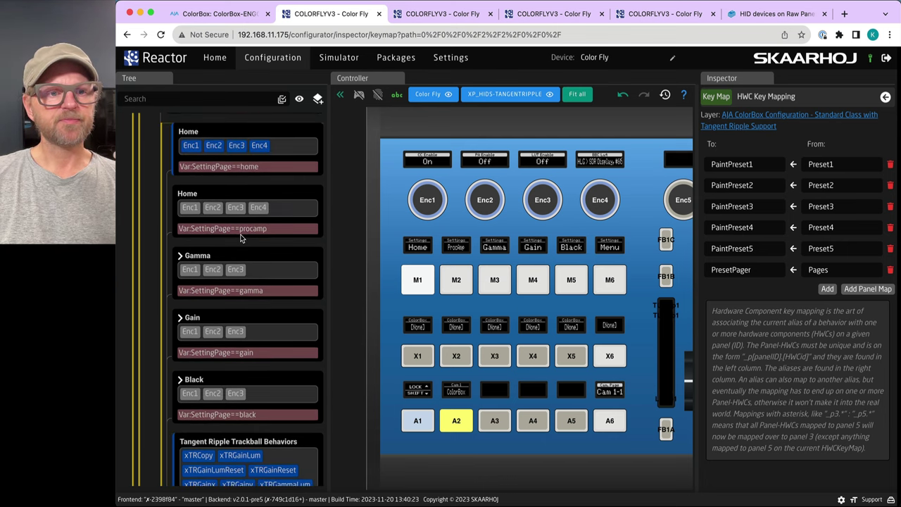
pyautogui.scroll(-10, 240, 238)
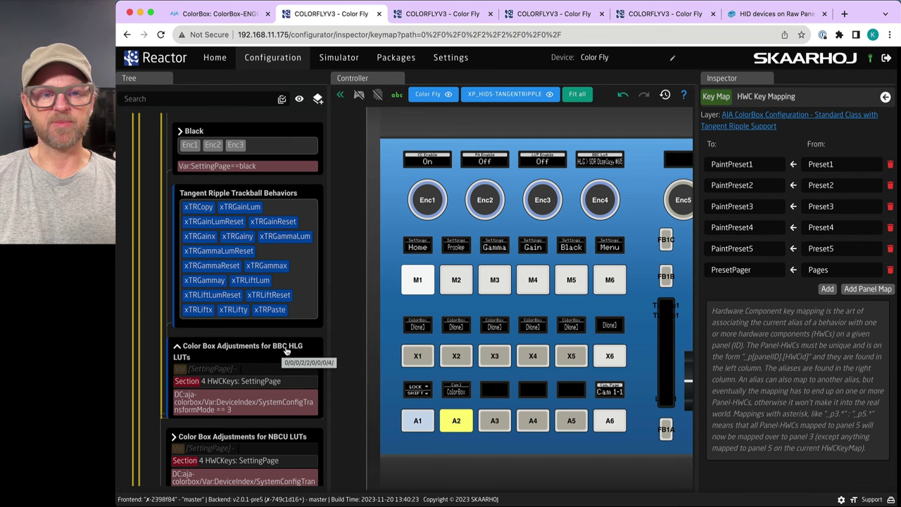
# Inspect the Camera Selector generator behind A2–A5, with Pages style and page size 4.
pyautogui.click(457, 426)
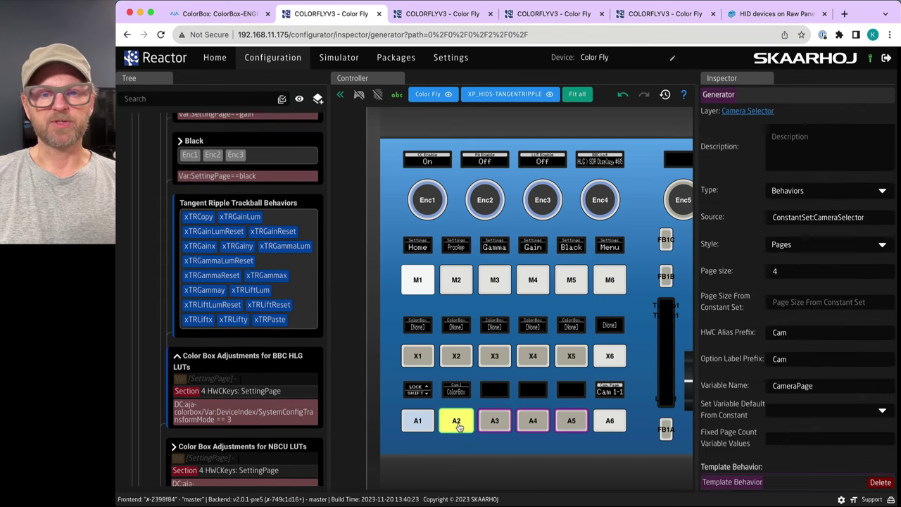
pyautogui.scroll(-2, 308, 240)
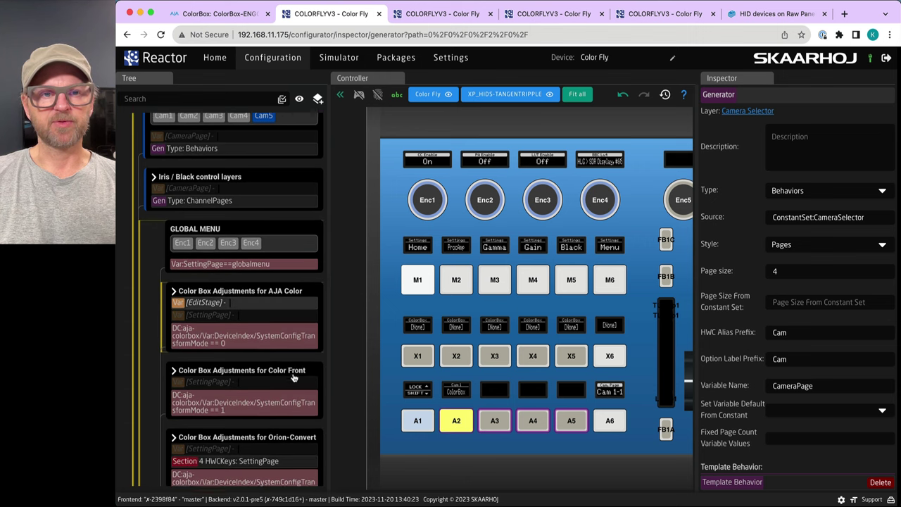
pyautogui.scroll(-10, 309, 240)
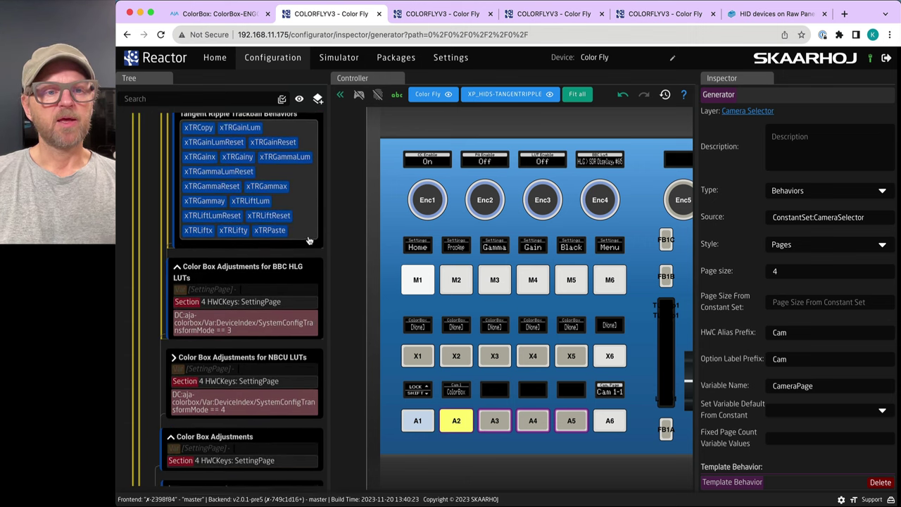
pyautogui.scroll(8, 308, 240)
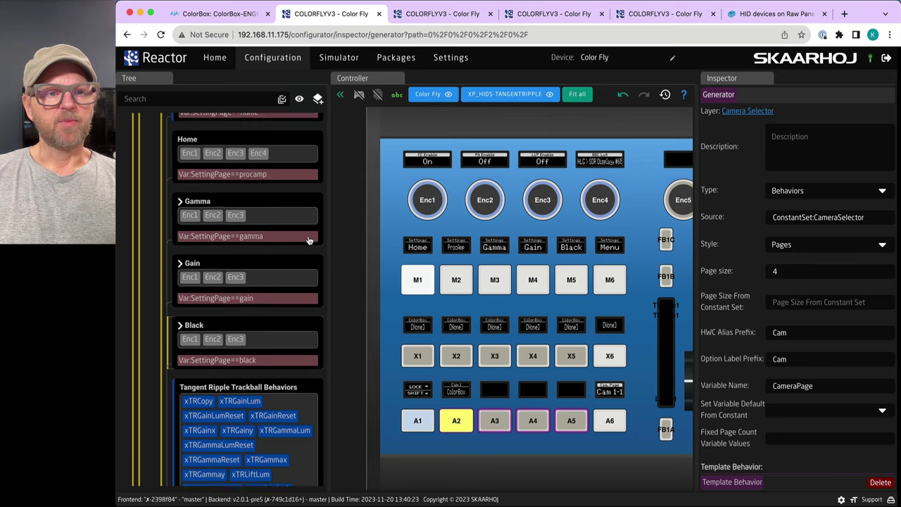
pyautogui.scroll(2, 309, 240)
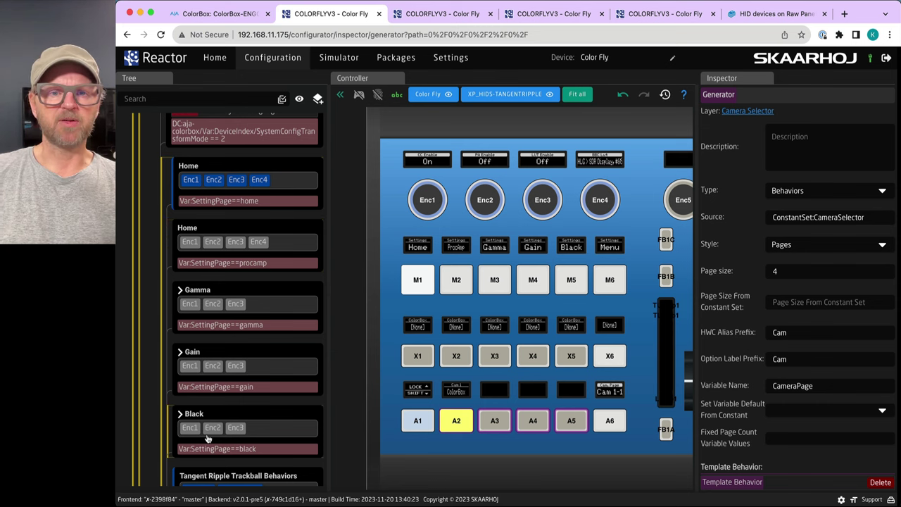
pyautogui.click(378, 96)
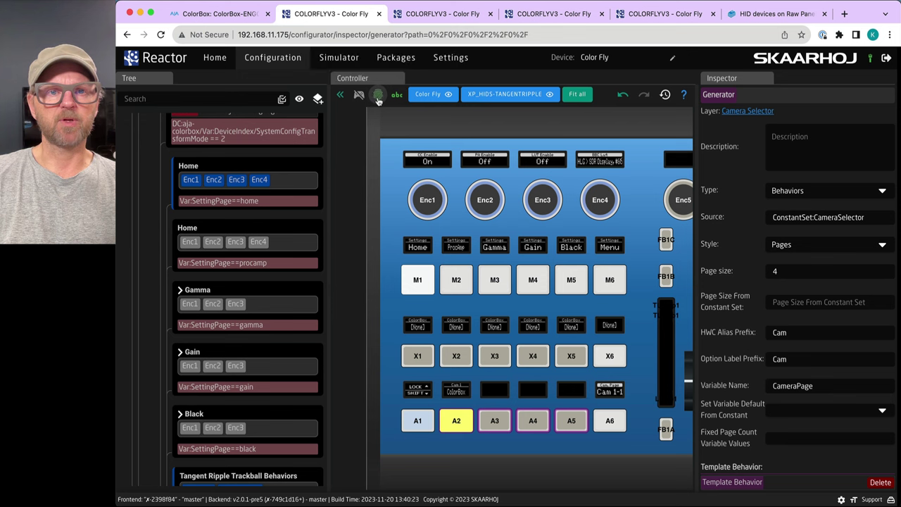
# Enable listening mode and step the panel through the procamp, Gamma, Gain, Home and Menu pages.
pyautogui.click(378, 98)
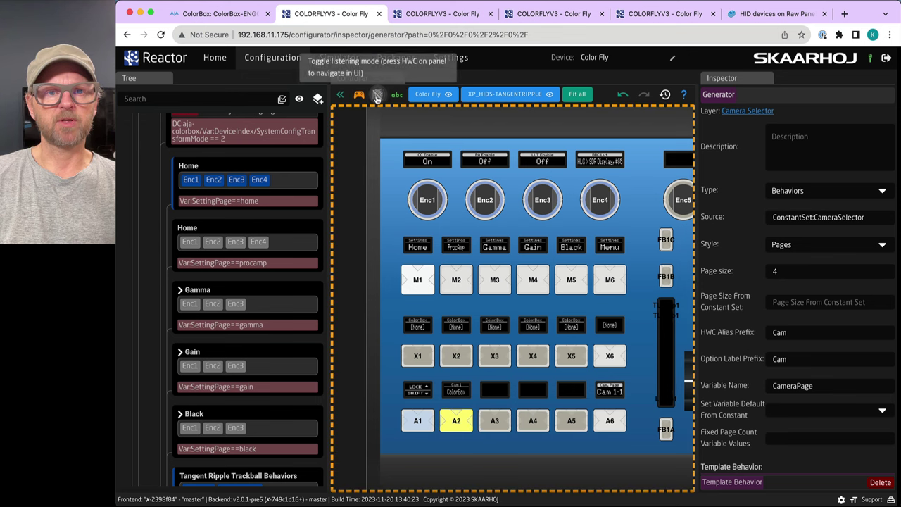
pyautogui.click(456, 282)
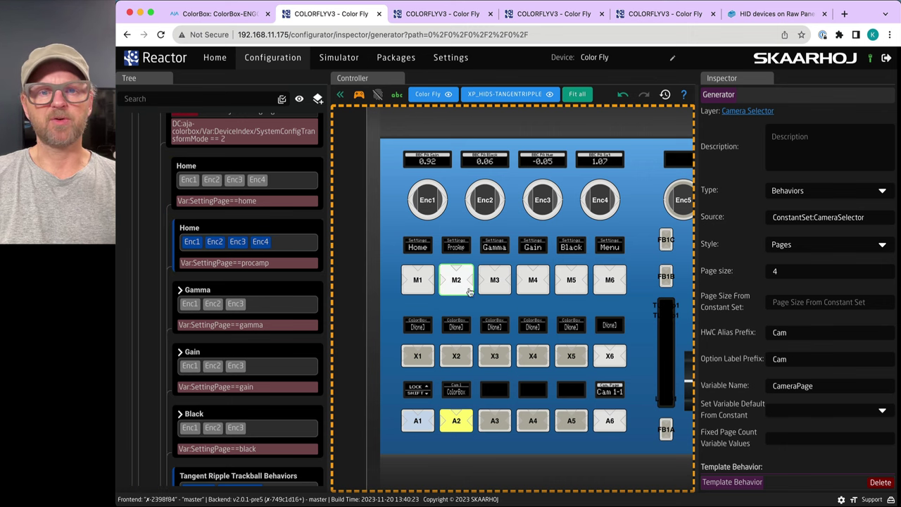
pyautogui.click(496, 281)
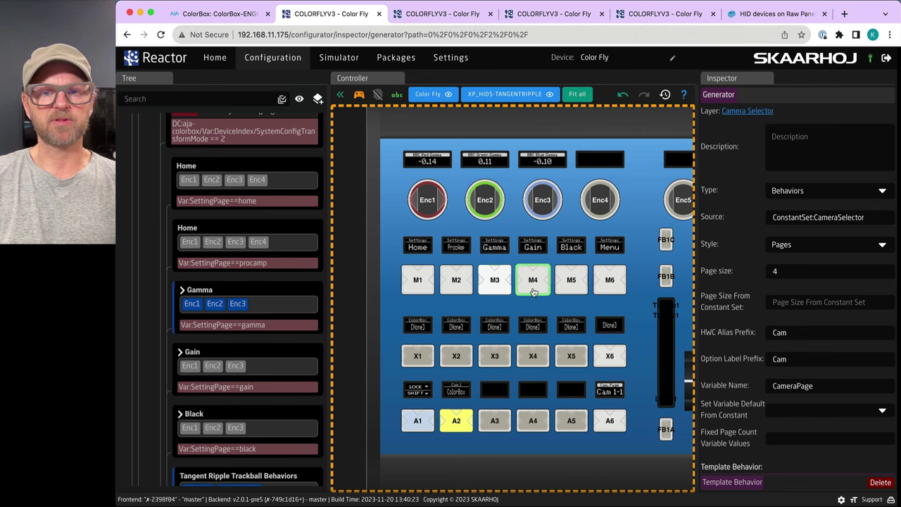
pyautogui.click(533, 283)
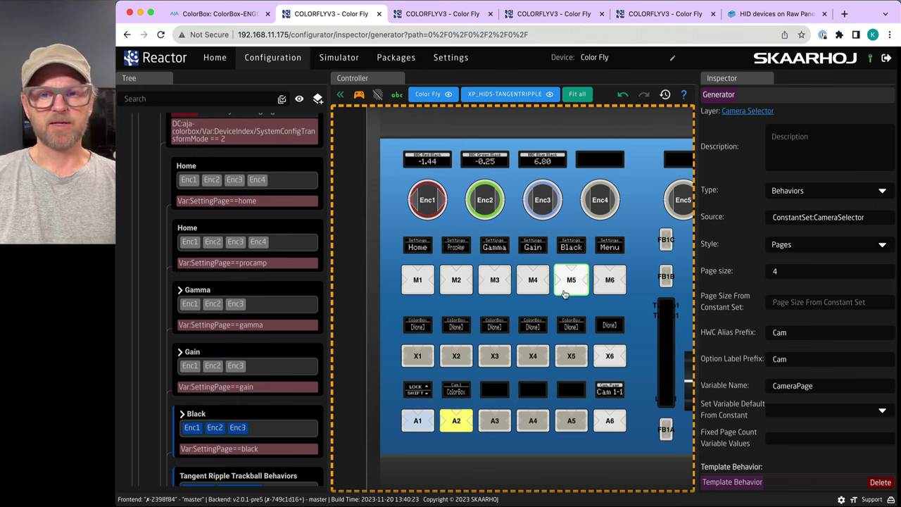
pyautogui.click(495, 285)
pyautogui.click(457, 283)
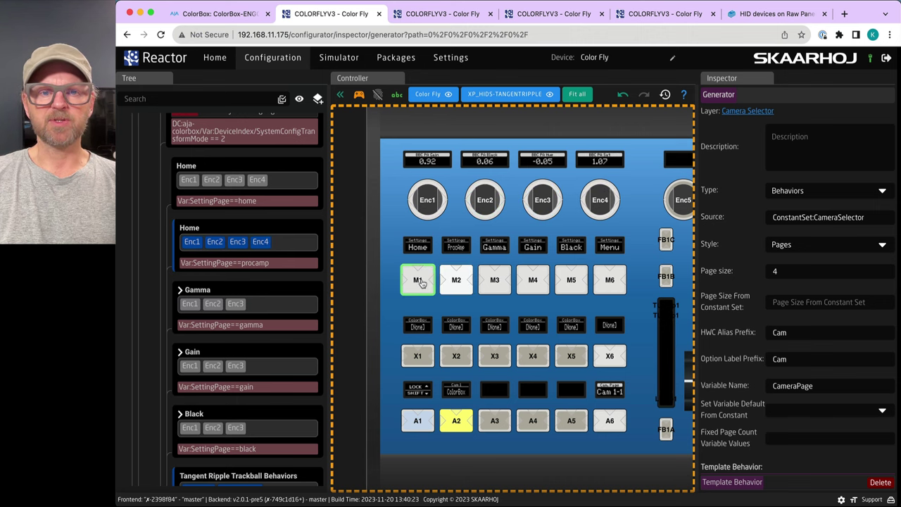
pyautogui.click(418, 283)
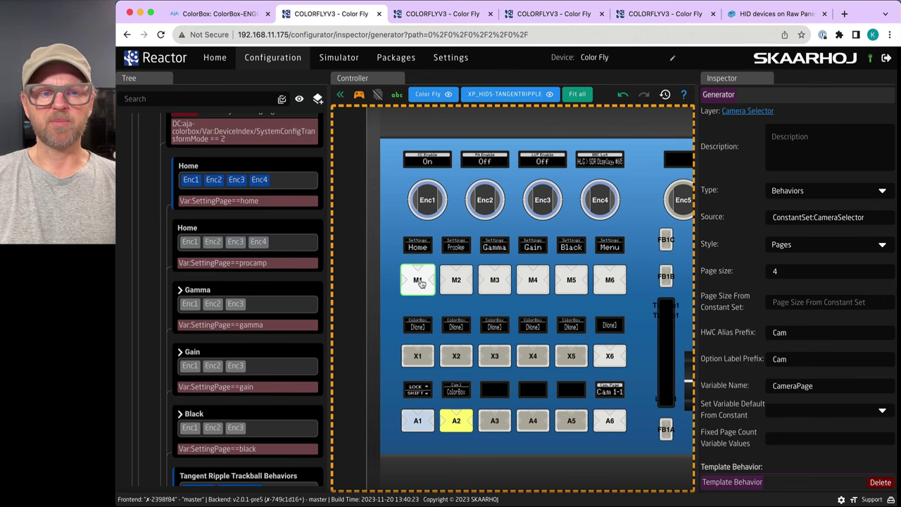
pyautogui.click(611, 282)
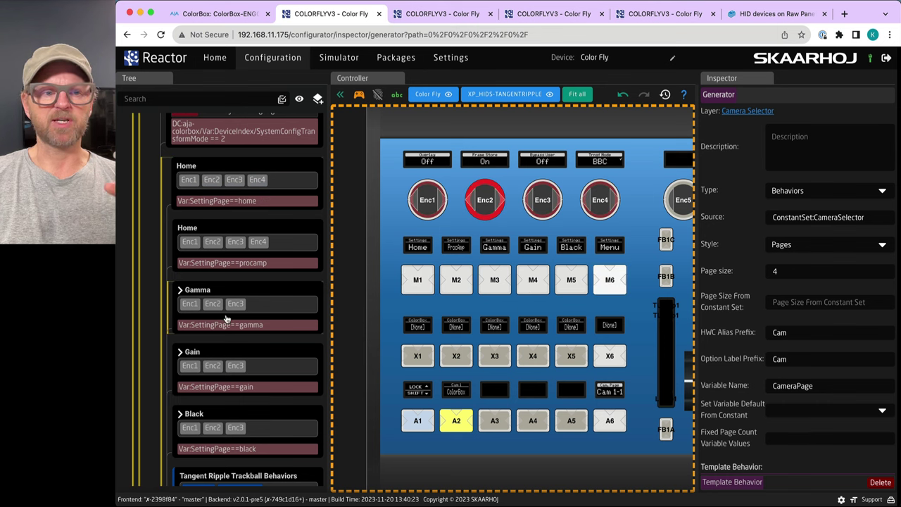
# Move the panel to the Black page and inspect xTRLiftLum, driving BBC Offset Black.
pyautogui.scroll(-2, 227, 319)
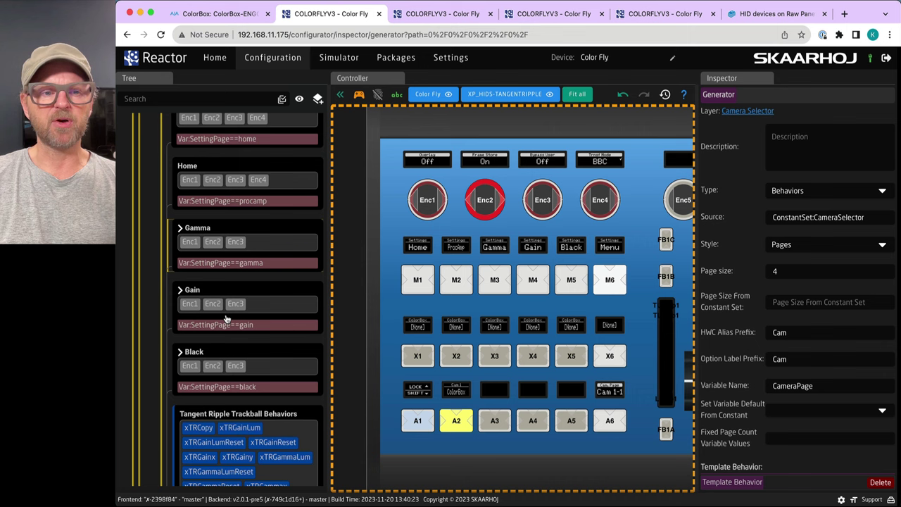
pyautogui.click(416, 291)
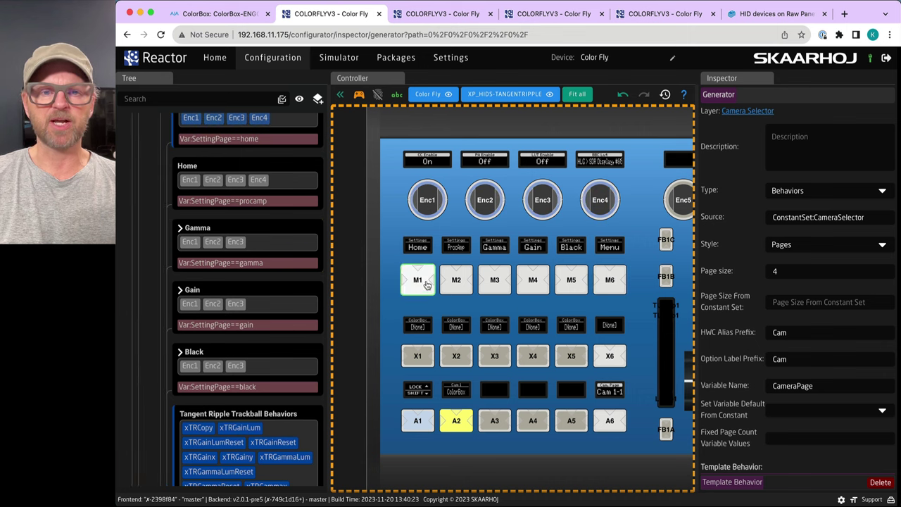
pyautogui.click(491, 286)
pyautogui.click(533, 283)
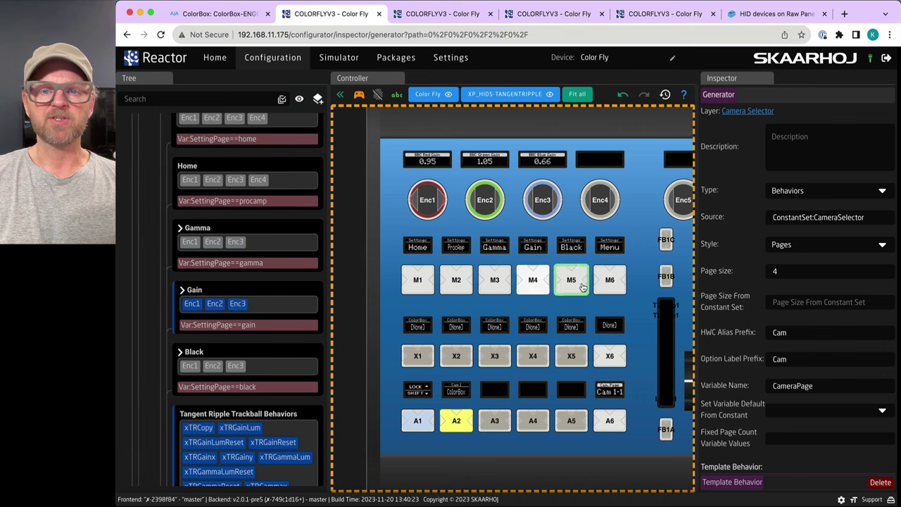
pyautogui.click(571, 283)
pyautogui.scroll(-2, 217, 414)
pyautogui.click(250, 441)
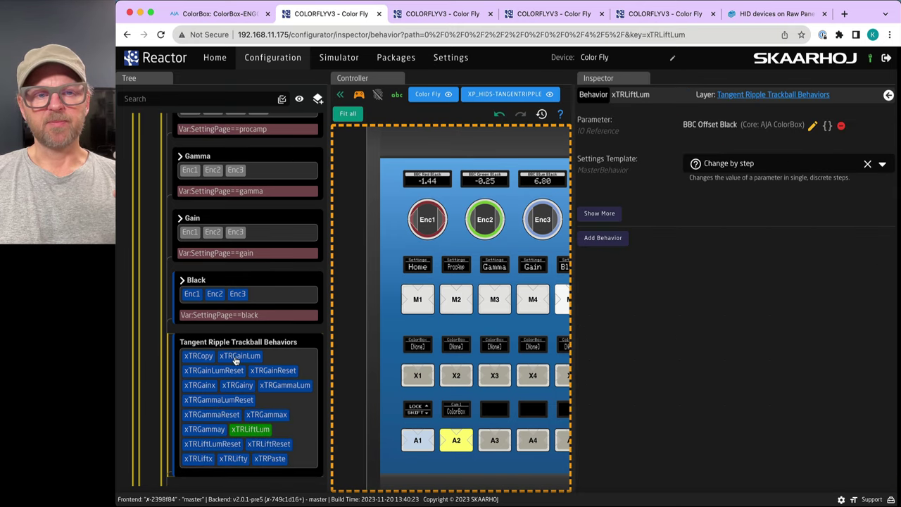
# Inspect xTRGainReset's BBC Reset Gain parameter, browse the ColorBox parameter list, and cancel without changes.
pyautogui.click(276, 375)
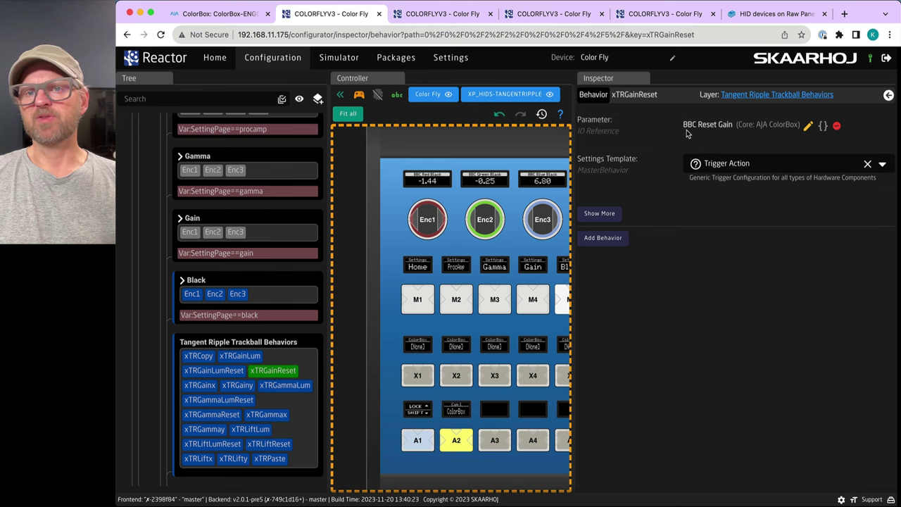
pyautogui.click(808, 127)
pyautogui.click(539, 329)
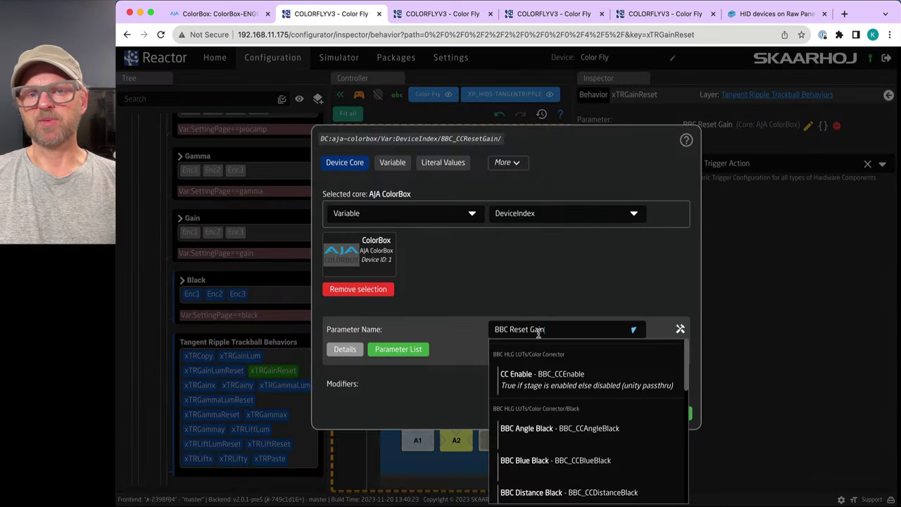
pyautogui.scroll(-1, 544, 407)
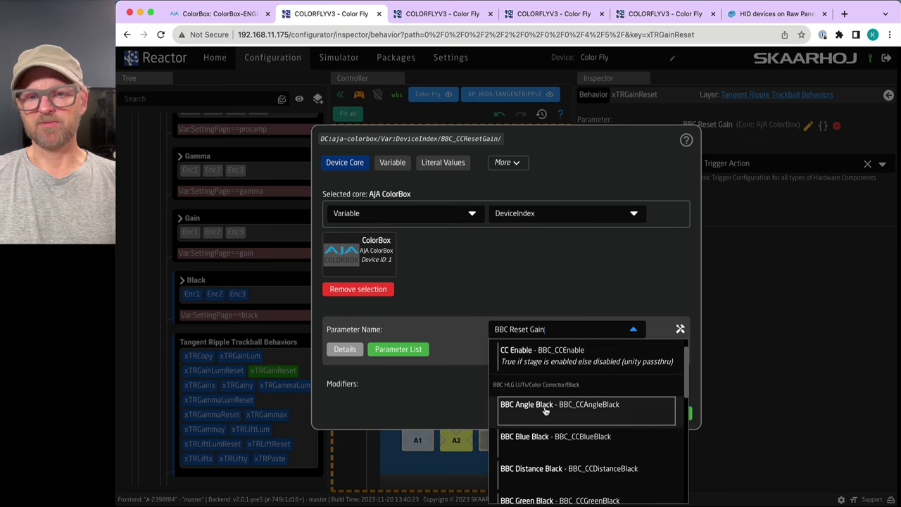
pyautogui.scroll(-3, 544, 409)
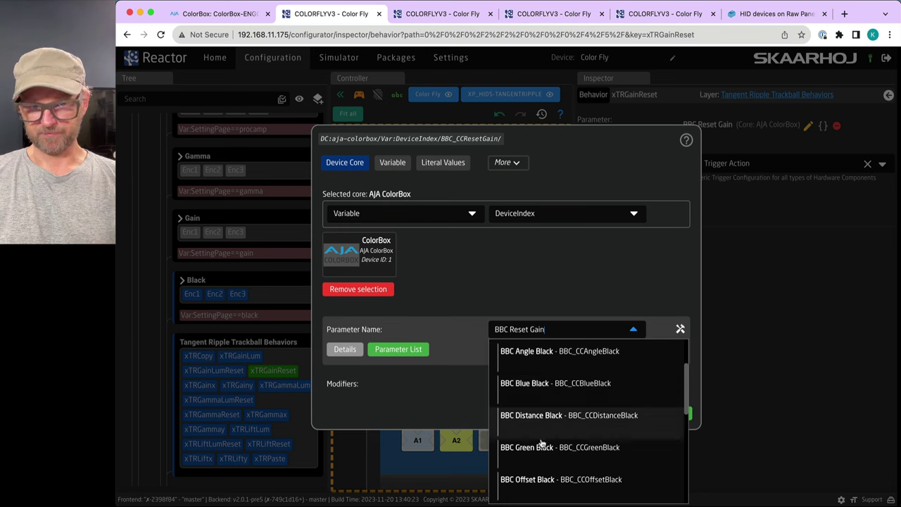
pyautogui.scroll(-5, 541, 436)
pyautogui.scroll(-1, 540, 440)
pyautogui.scroll(2, 541, 440)
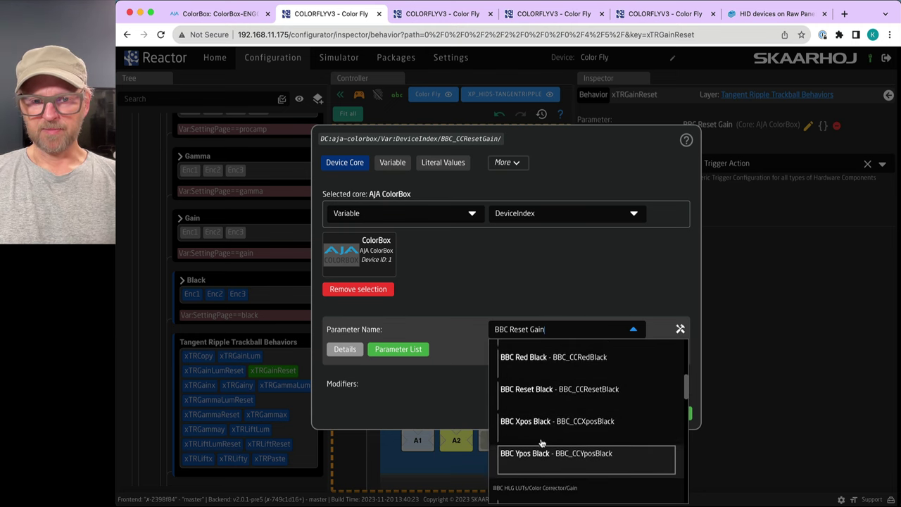
pyautogui.click(644, 293)
pyautogui.click(629, 415)
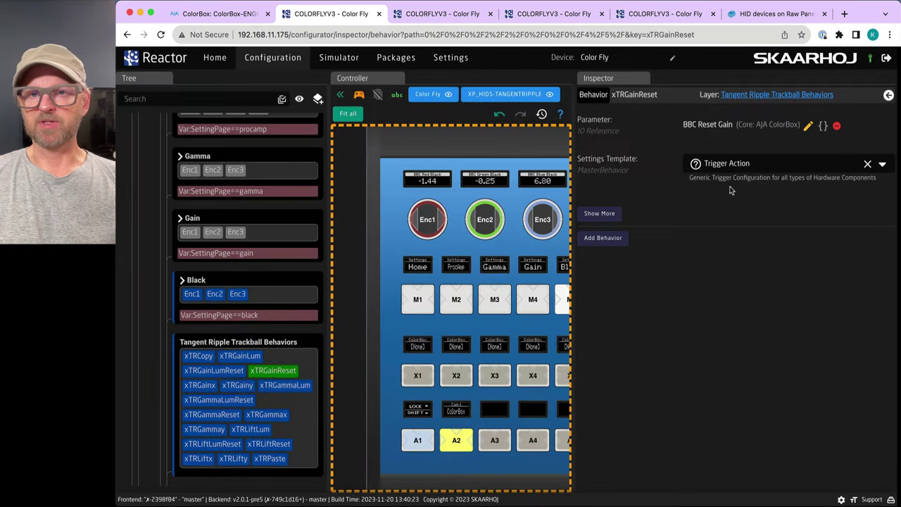
# Inspect xTRGainx and xTRGainy (BBC Ypos Gain), then move the panel to the Gamma page.
pyautogui.click(201, 386)
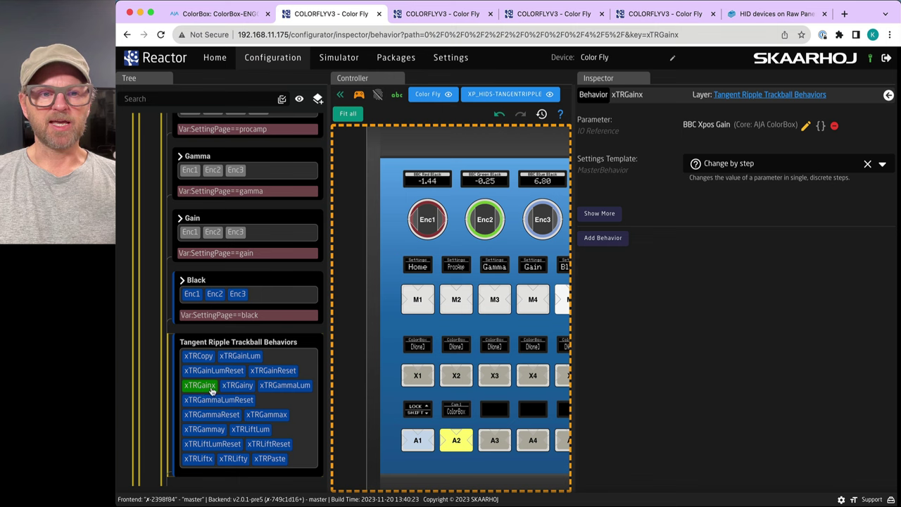
pyautogui.click(238, 386)
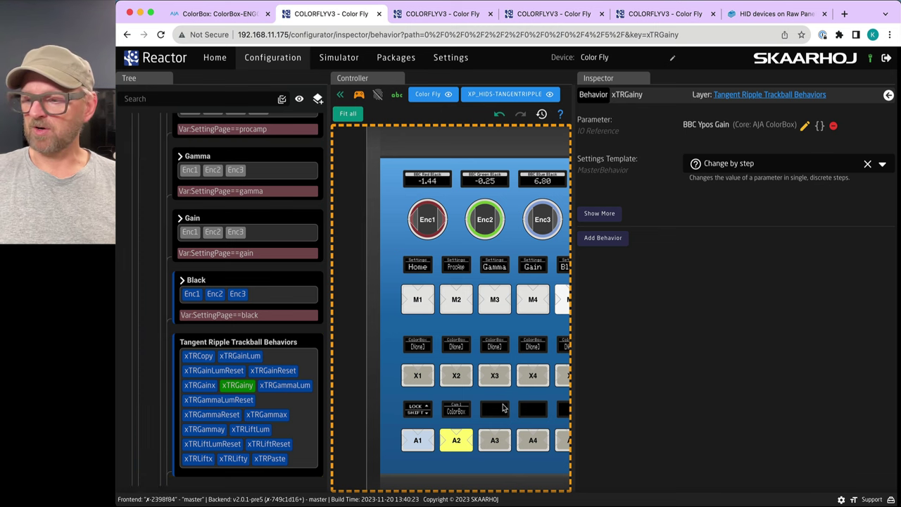
pyautogui.click(464, 308)
pyautogui.click(494, 301)
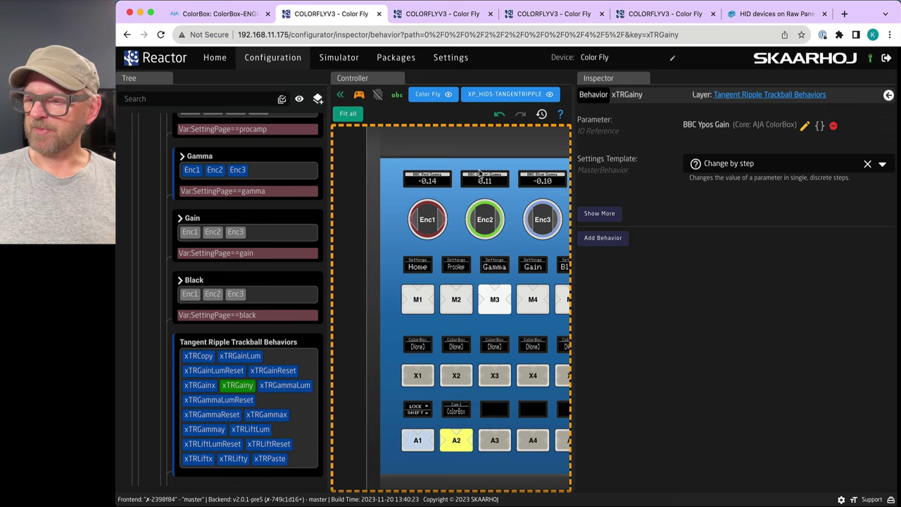
# Switch the ColorBox transform mode from BBC through ORION to NBC.
pyautogui.hscroll(1, 509, 241)
pyautogui.hscroll(5, 509, 241)
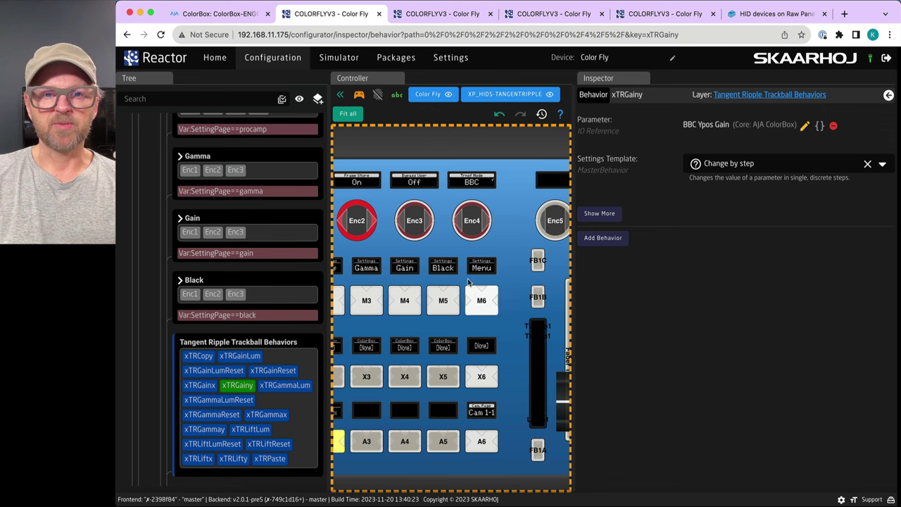
pyautogui.click(462, 220)
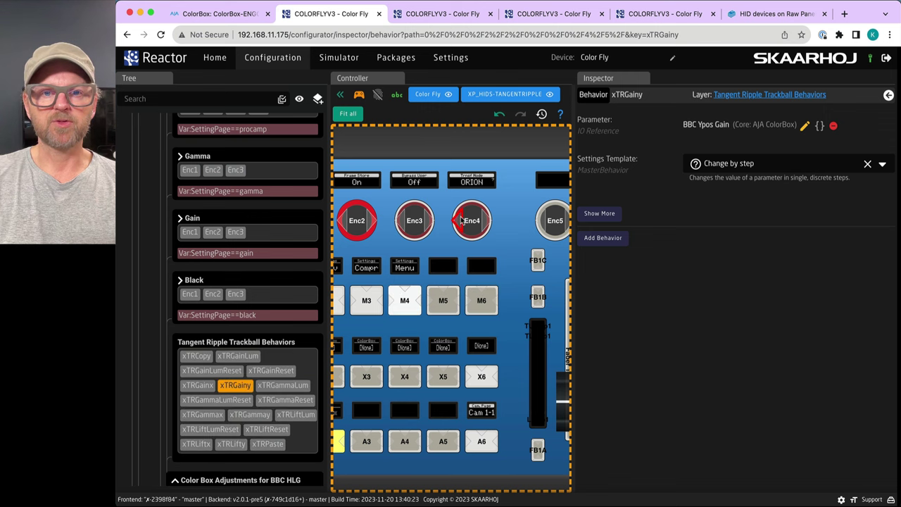
pyautogui.click(491, 222)
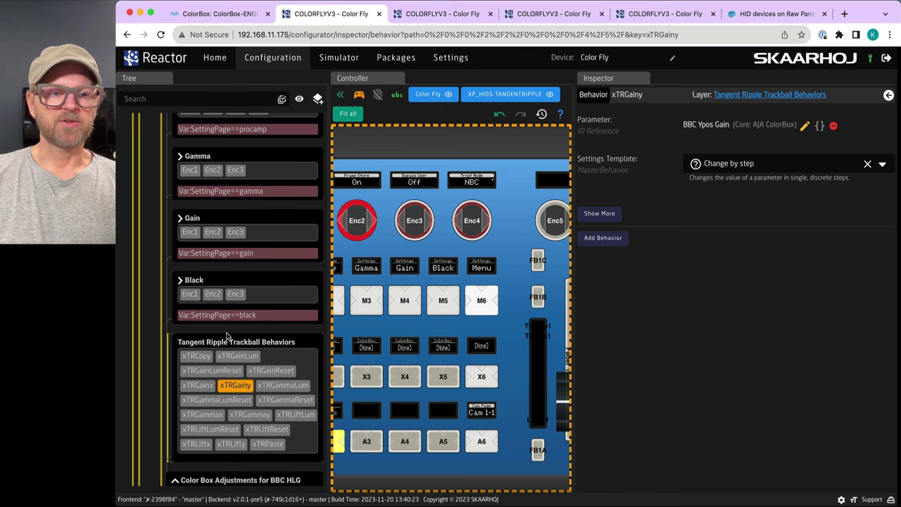
# Collapse BBC HLG LUTs and expand NBCU LUTs to show its Gamma, Gain, Black and Tangent Ripple behaviours.
pyautogui.scroll(-2, 226, 337)
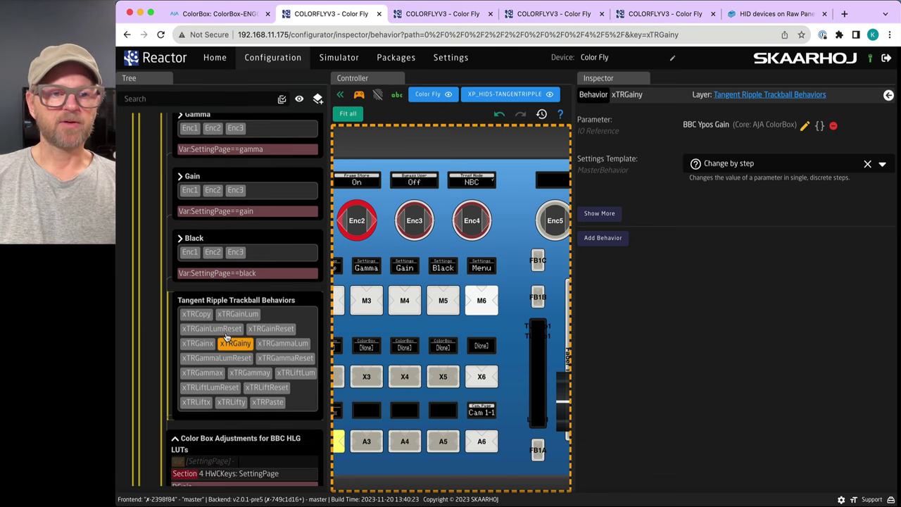
pyautogui.scroll(-4, 227, 338)
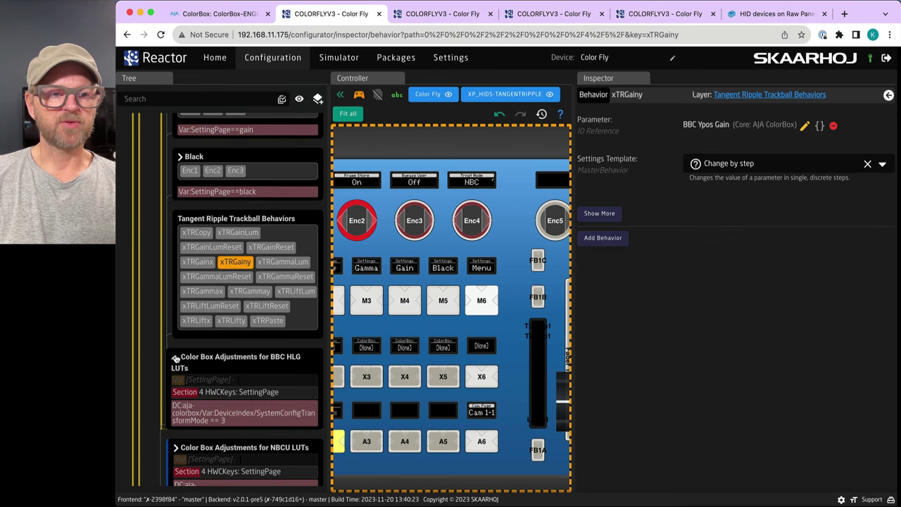
pyautogui.click(175, 359)
pyautogui.scroll(-3, 205, 396)
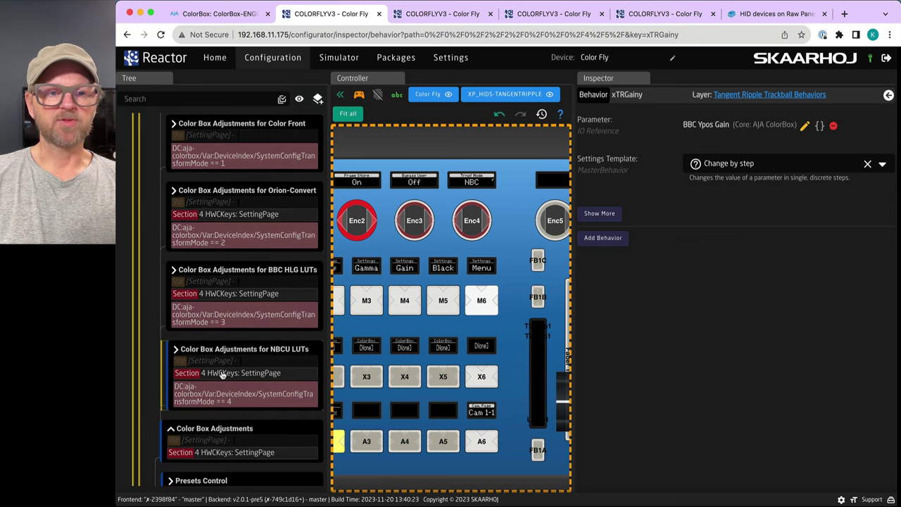
pyautogui.click(175, 352)
pyautogui.scroll(3, 209, 315)
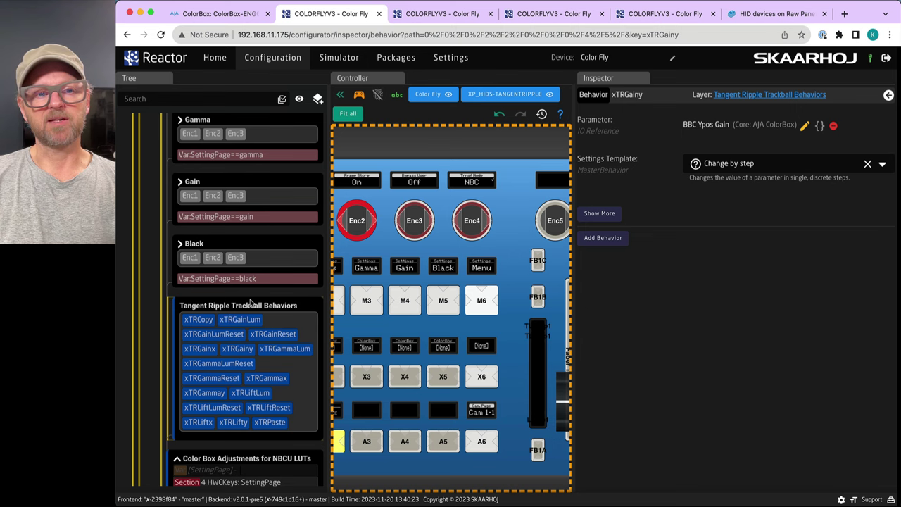
pyautogui.scroll(2, 251, 301)
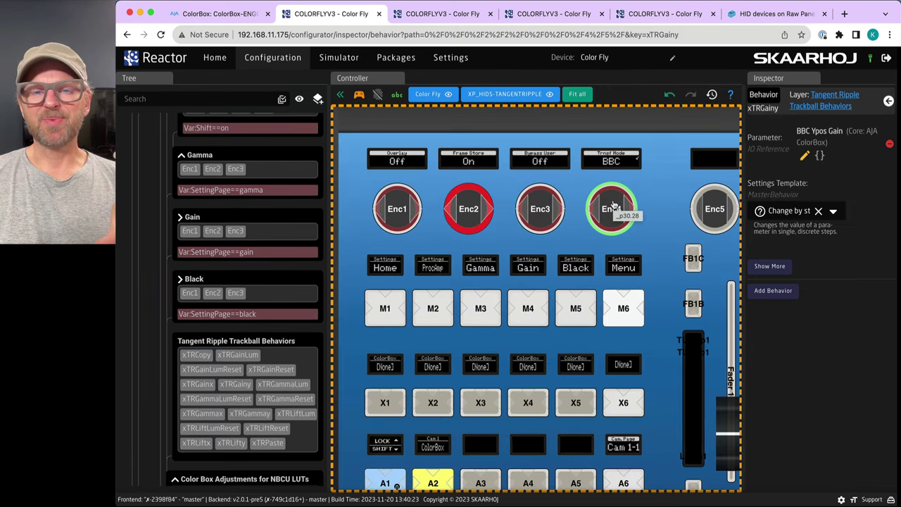
# Switch the simulated controller to its Gamma page.
pyautogui.click(481, 318)
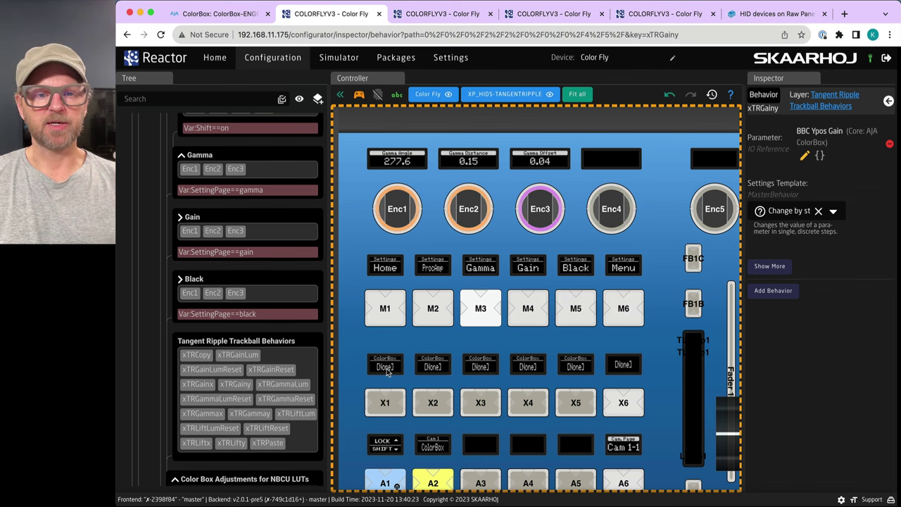
pyautogui.scroll(-1, 386, 373)
pyautogui.moveTo(385, 382); pyautogui.dragTo(385, 369)
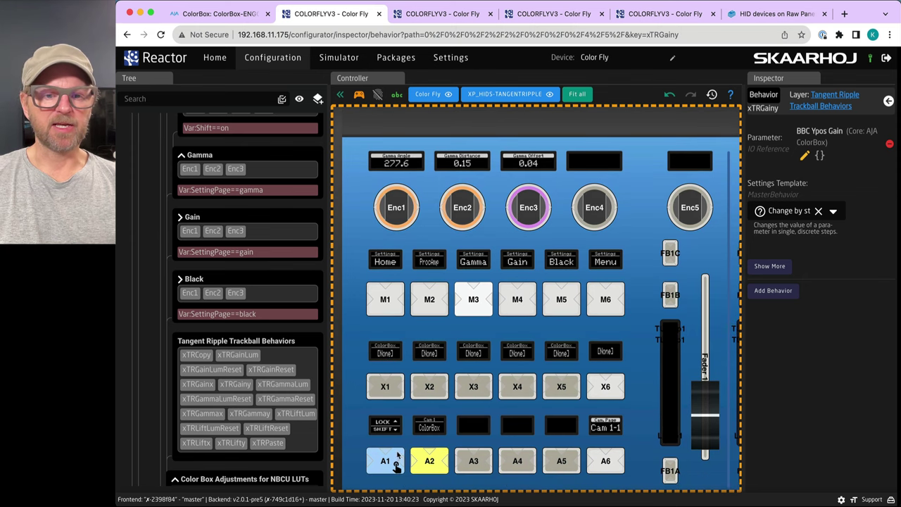
# Preview the A1 BBC RGB gamma layer, then set Gamma Angle 7.1, Distance 0.24, Offset 0.14.
pyautogui.click(385, 470)
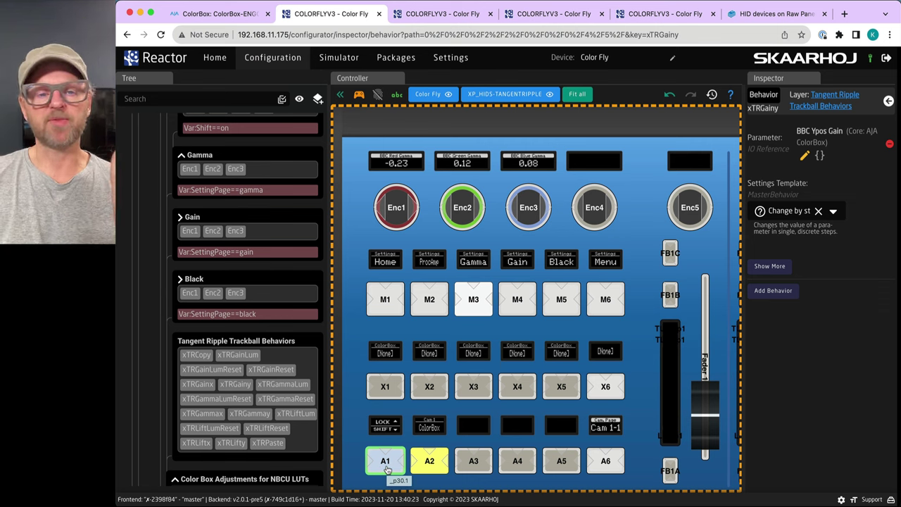
pyautogui.click(392, 467)
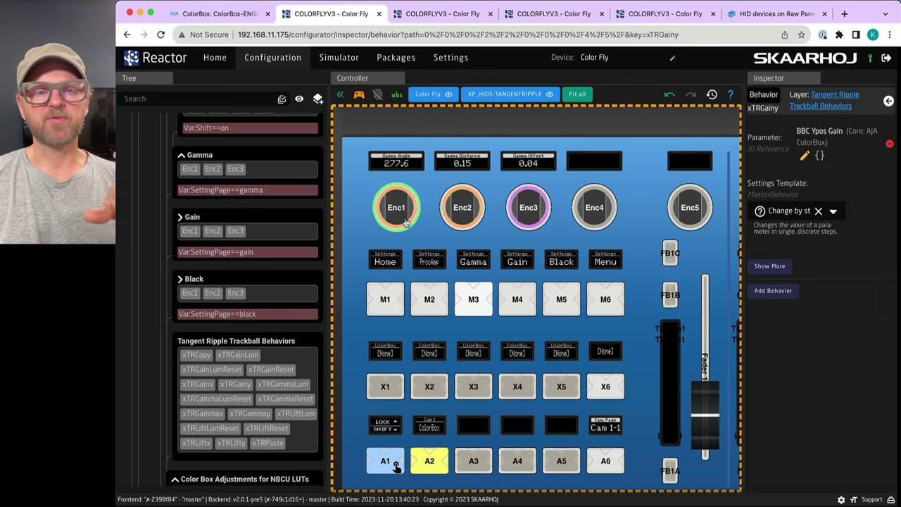
pyautogui.scroll(3, 394, 196)
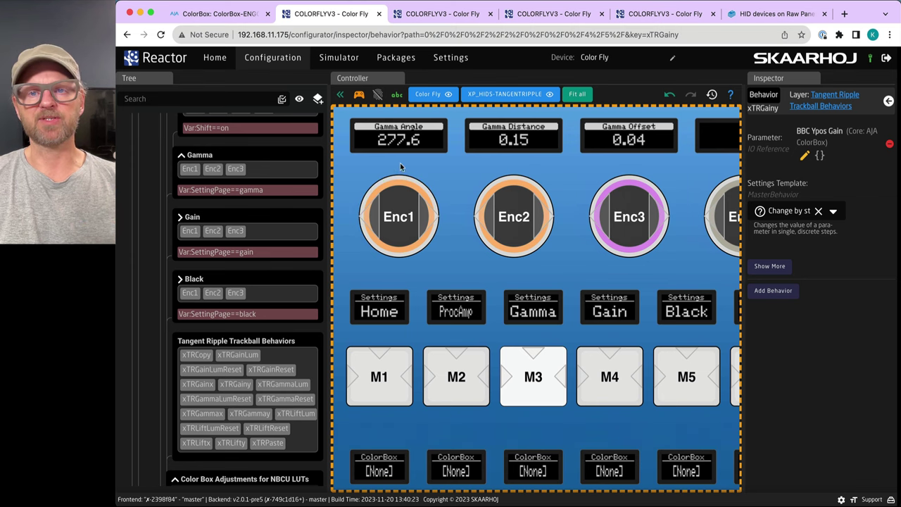
pyautogui.scroll(-3, 426, 241)
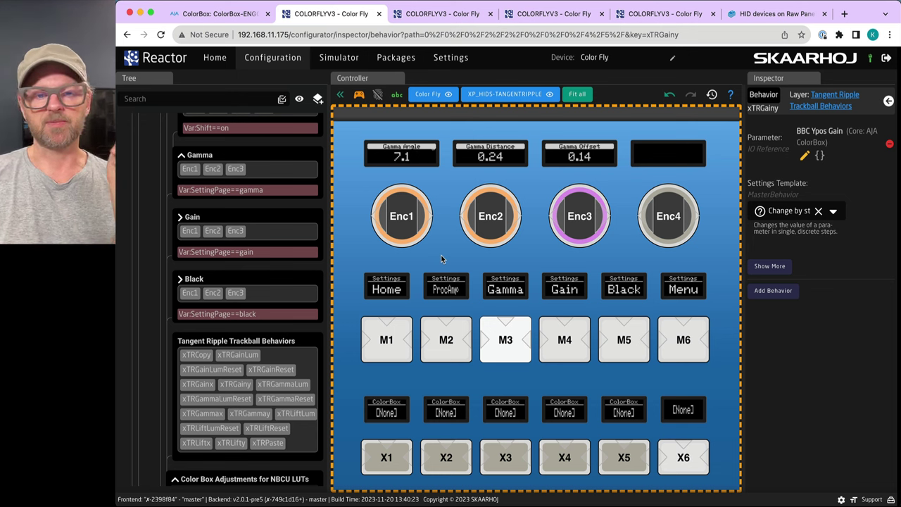
pyautogui.scroll(-3, 418, 264)
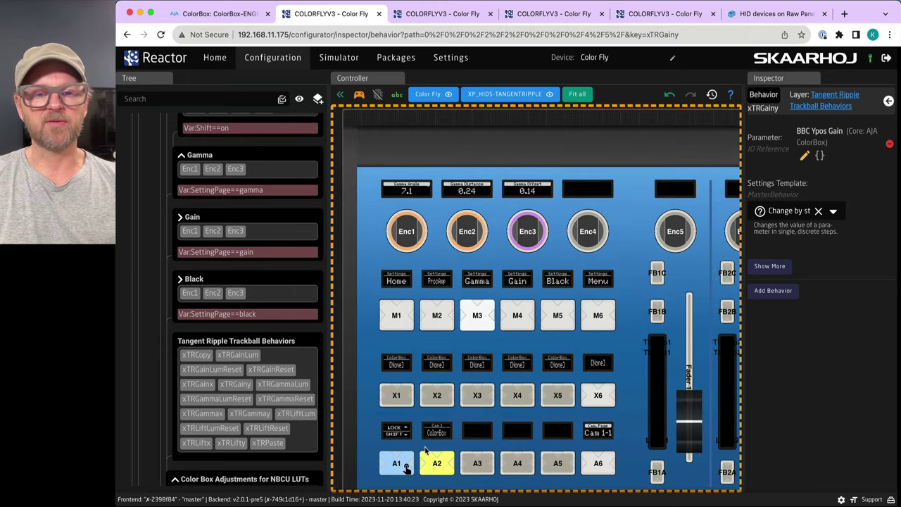
pyautogui.rightClick(399, 469)
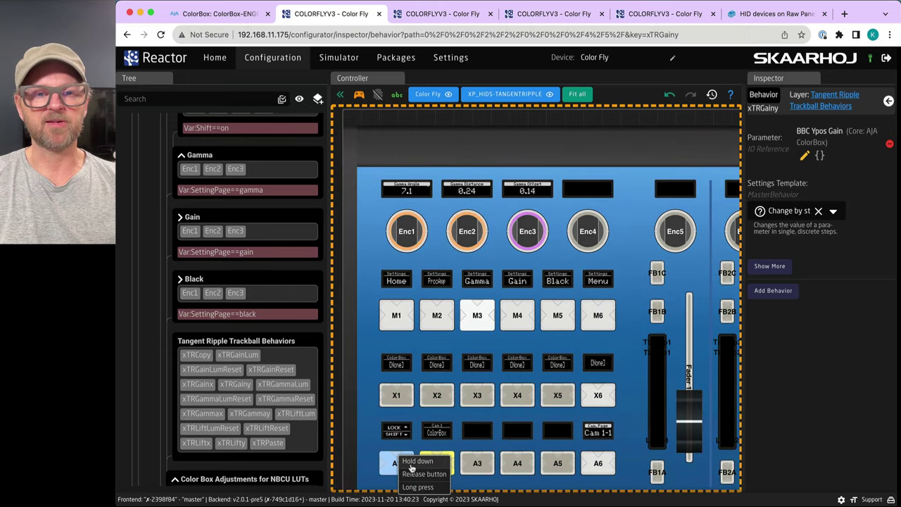
# Hold and release A1 to show BBC Red, Green and Blue Gamma at 0.20, 0.08, 0.62.
pyautogui.click(412, 468)
pyautogui.rightClick(398, 466)
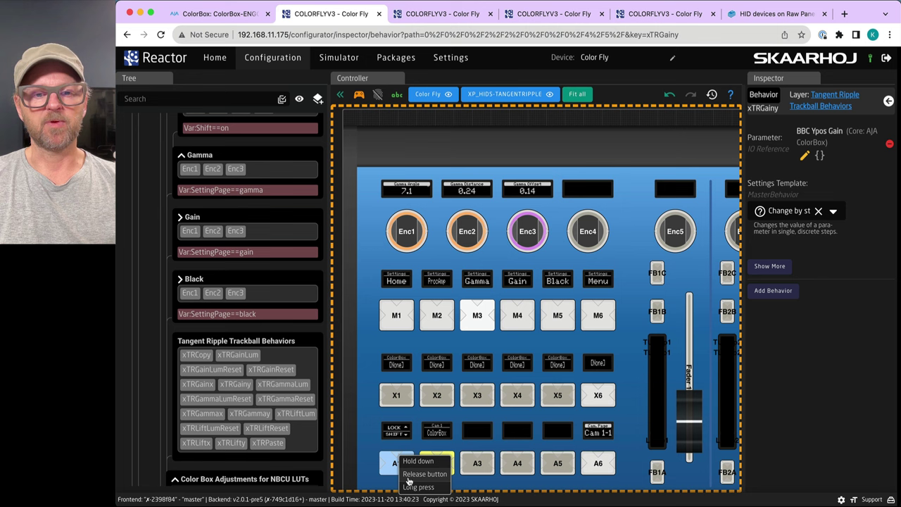
pyautogui.click(410, 476)
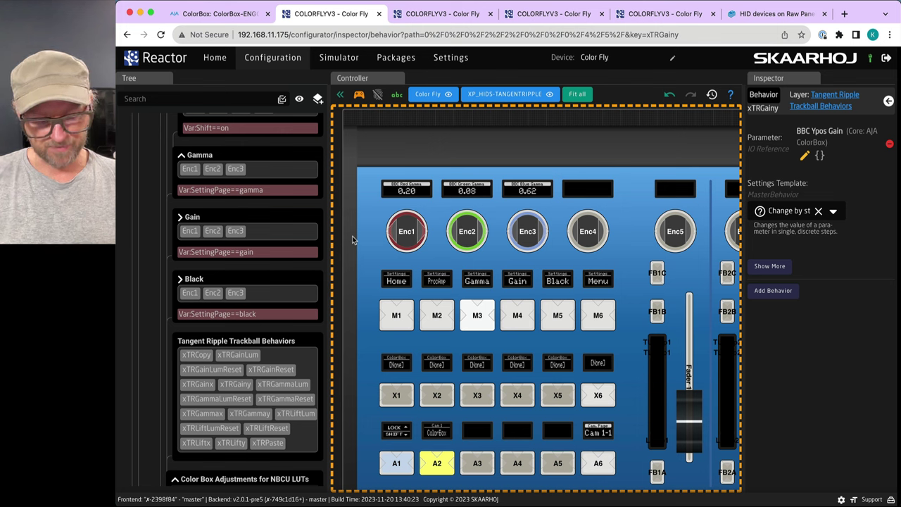
# Collapse NBCU LUTs and review the Color Box Adjustments sections with their transform-mode conditions.
pyautogui.scroll(3, 221, 167)
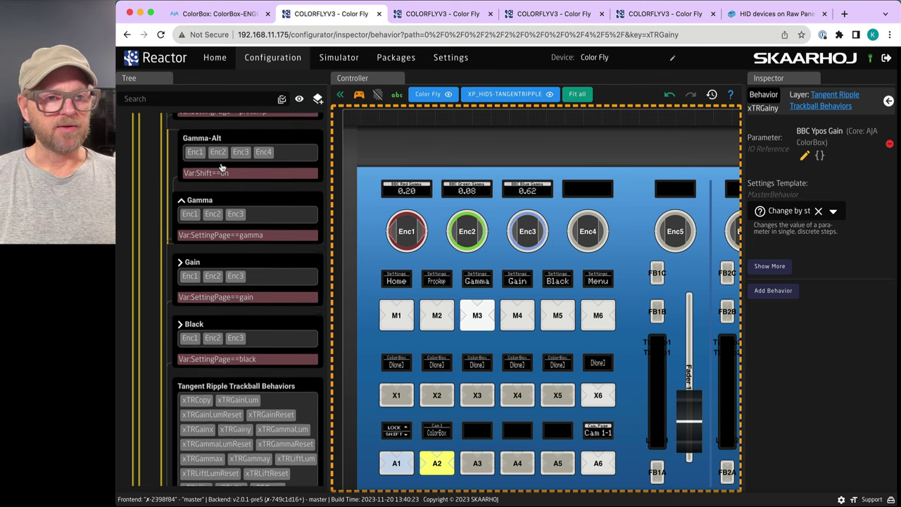
pyautogui.scroll(2, 221, 167)
pyautogui.scroll(-5, 212, 282)
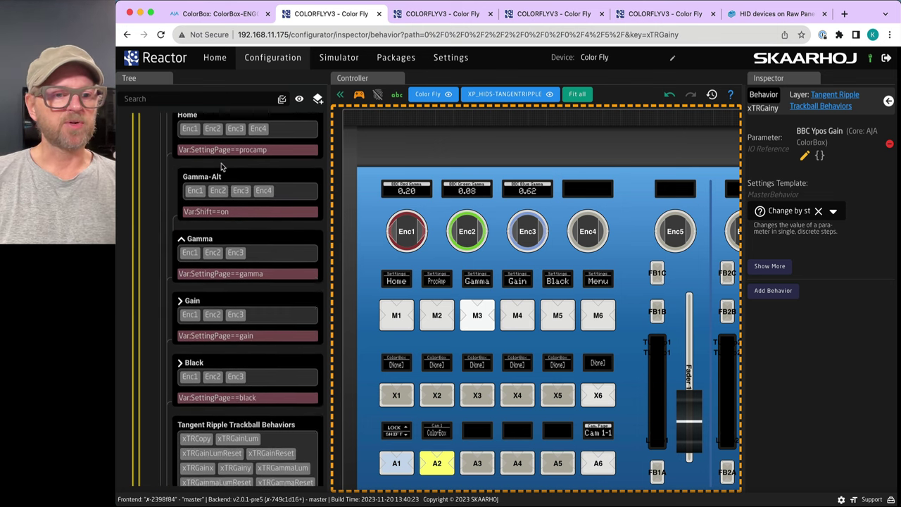
pyautogui.scroll(-5, 206, 380)
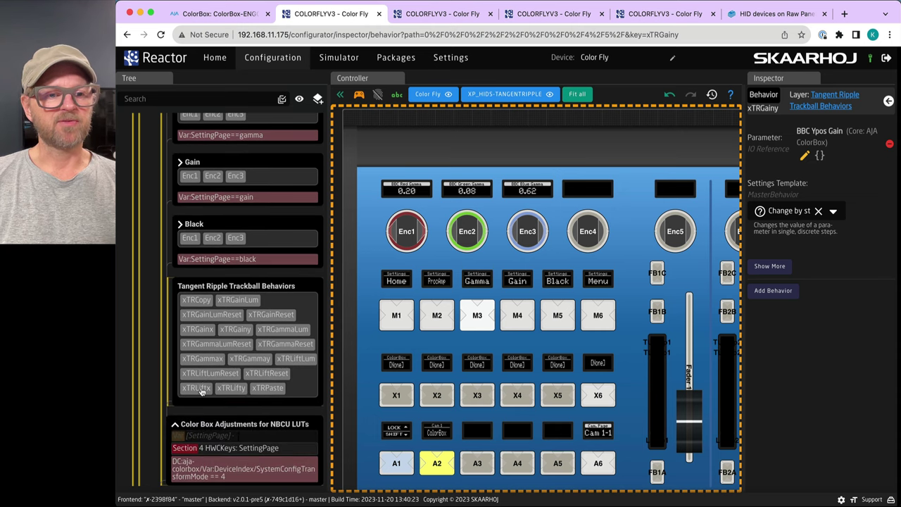
pyautogui.click(175, 427)
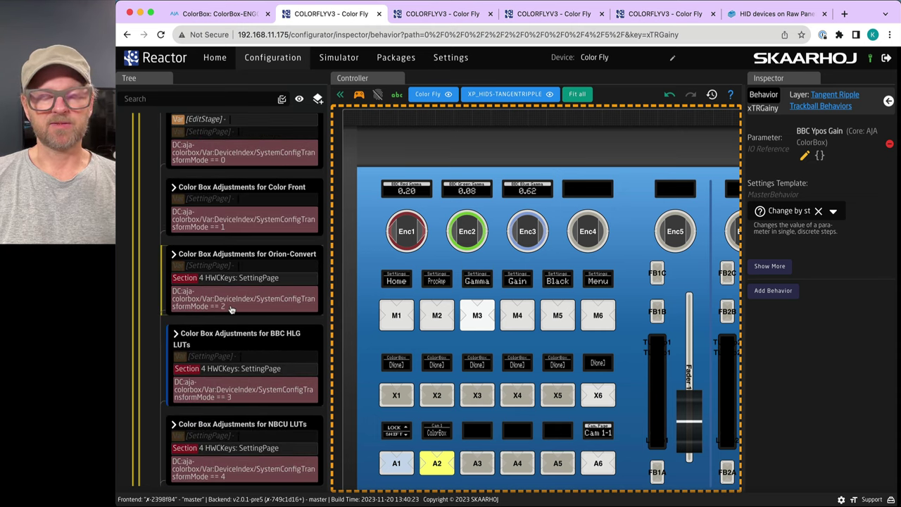
pyautogui.scroll(2, 231, 309)
pyautogui.scroll(-3, 215, 310)
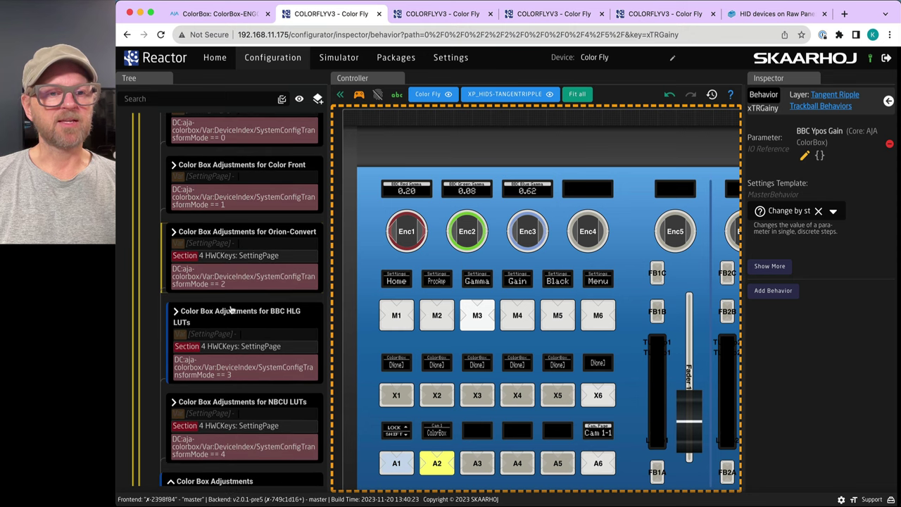
pyautogui.scroll(1, 186, 246)
pyautogui.scroll(-7, 244, 244)
pyautogui.scroll(-2, 244, 244)
pyautogui.scroll(8, 203, 266)
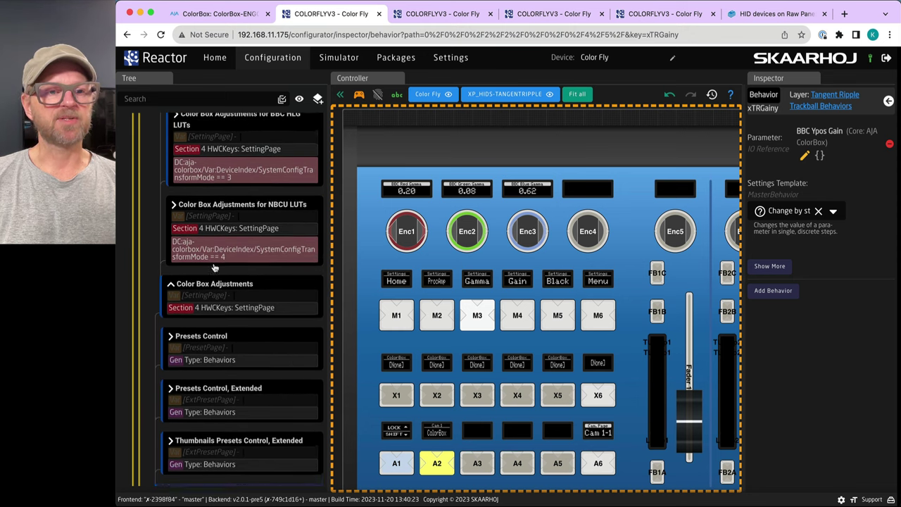
pyautogui.scroll(1, 215, 267)
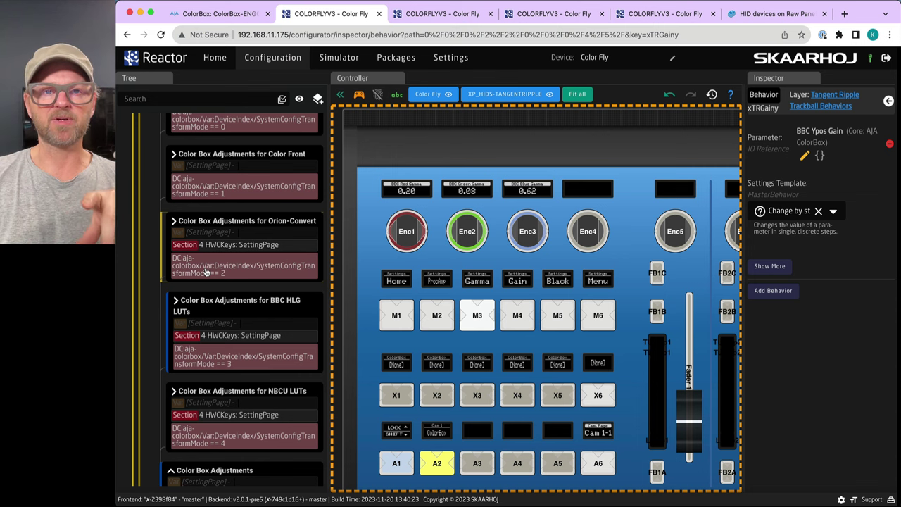
# On the Menu page, cycle Trnsf Mode through NBC, Orion and BBC, ending on COLORFRONT.
pyautogui.click(601, 320)
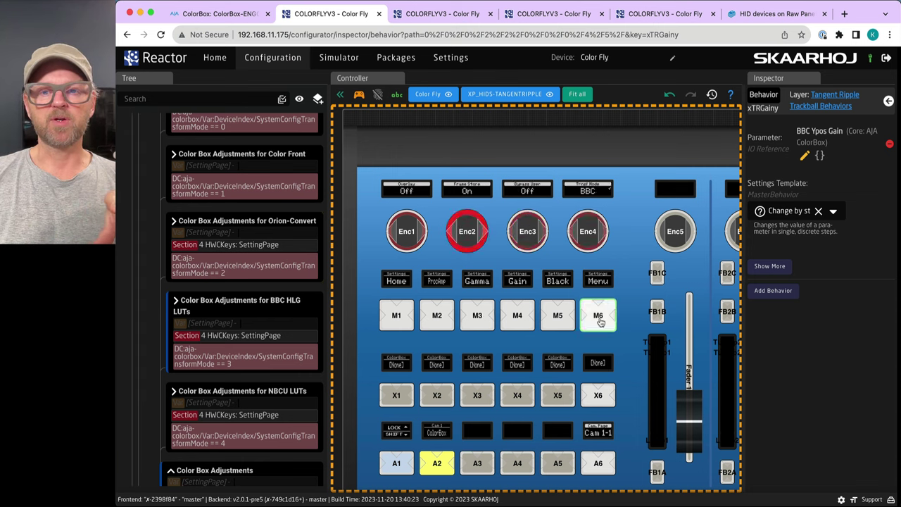
pyautogui.click(600, 231)
pyautogui.click(576, 233)
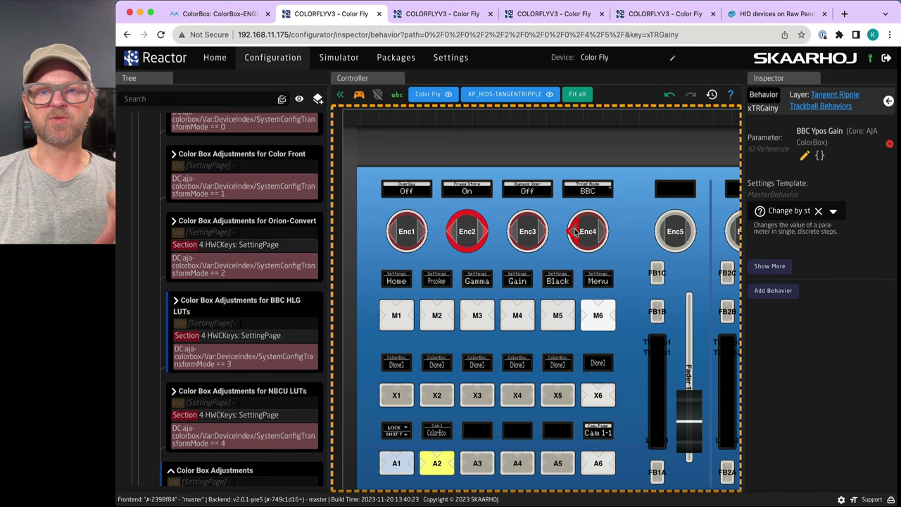
pyautogui.click(576, 232)
pyautogui.click(576, 233)
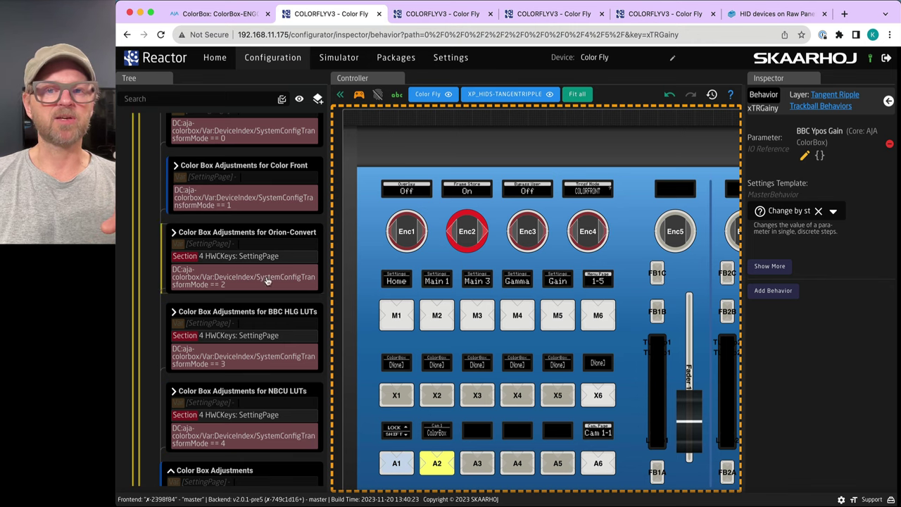
pyautogui.click(602, 236)
pyautogui.click(602, 236)
pyautogui.click(576, 234)
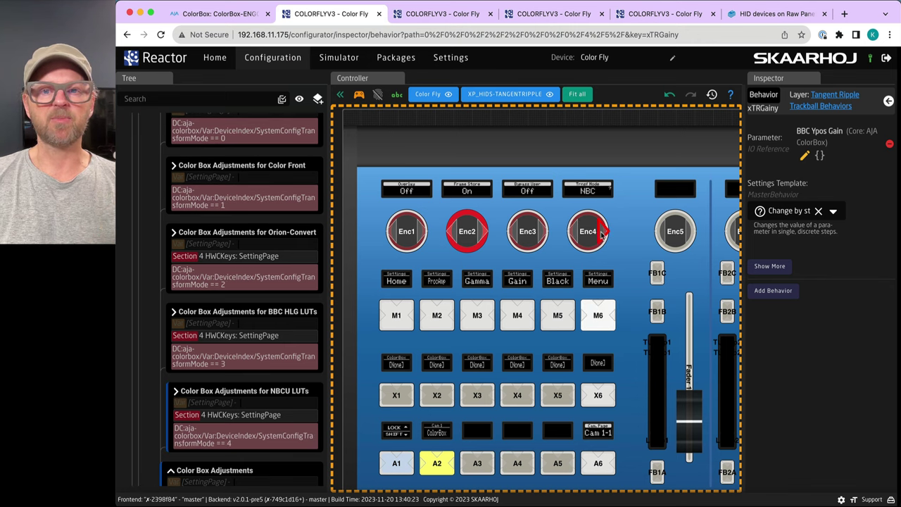
pyautogui.click(574, 235)
pyautogui.click(575, 235)
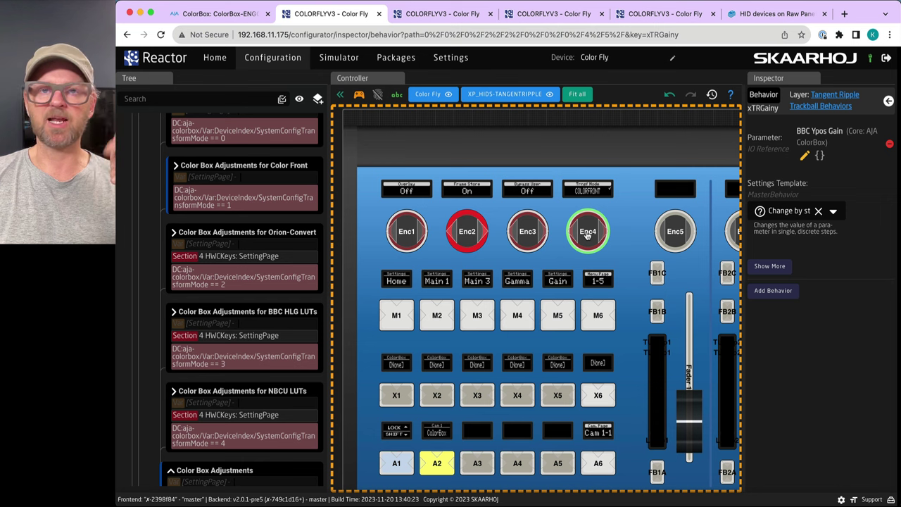
pyautogui.scroll(5, 227, 153)
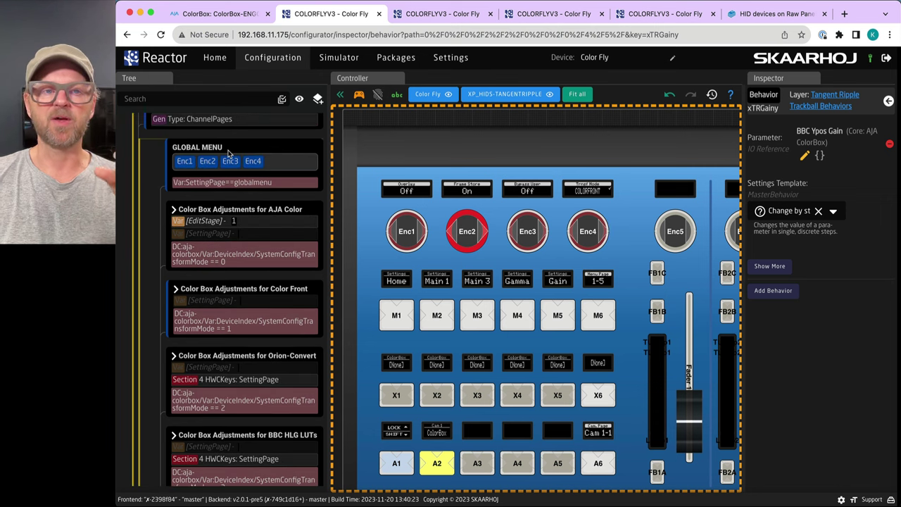
pyautogui.click(174, 211)
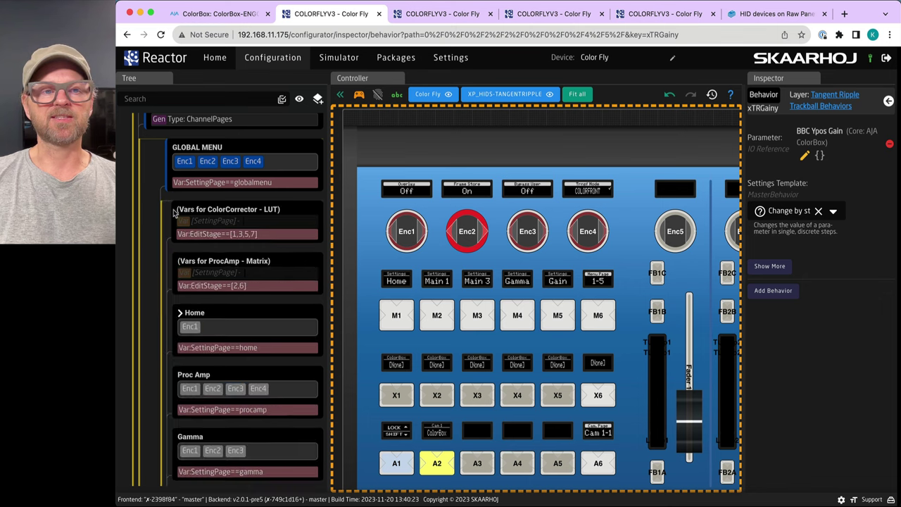
pyautogui.scroll(-3, 211, 322)
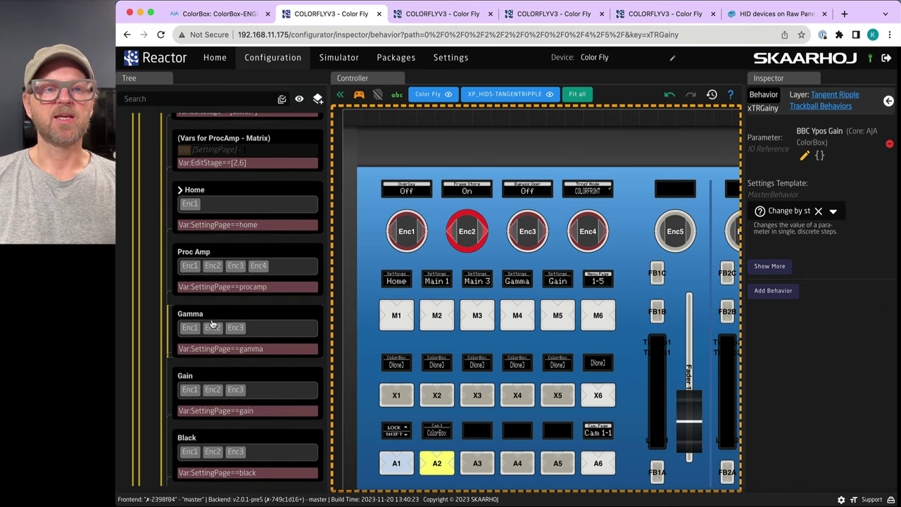
pyautogui.scroll(-1, 211, 323)
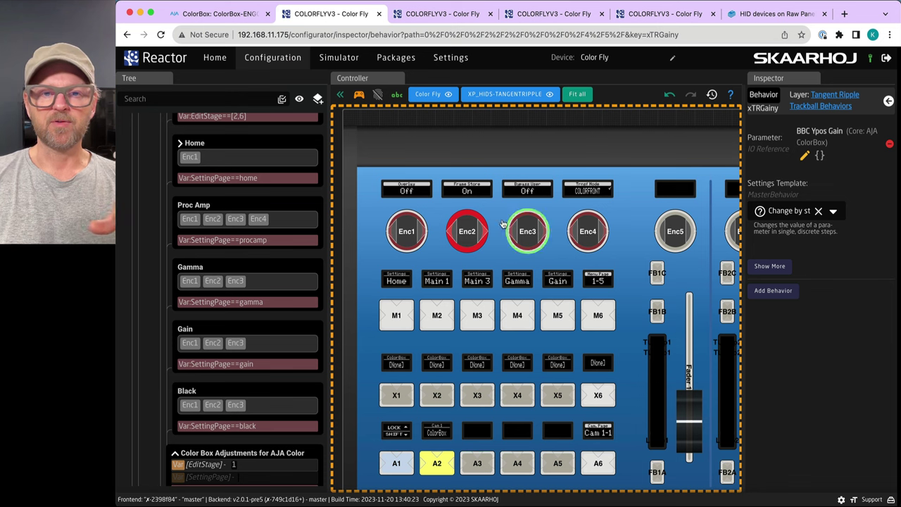
pyautogui.scroll(-4, 236, 289)
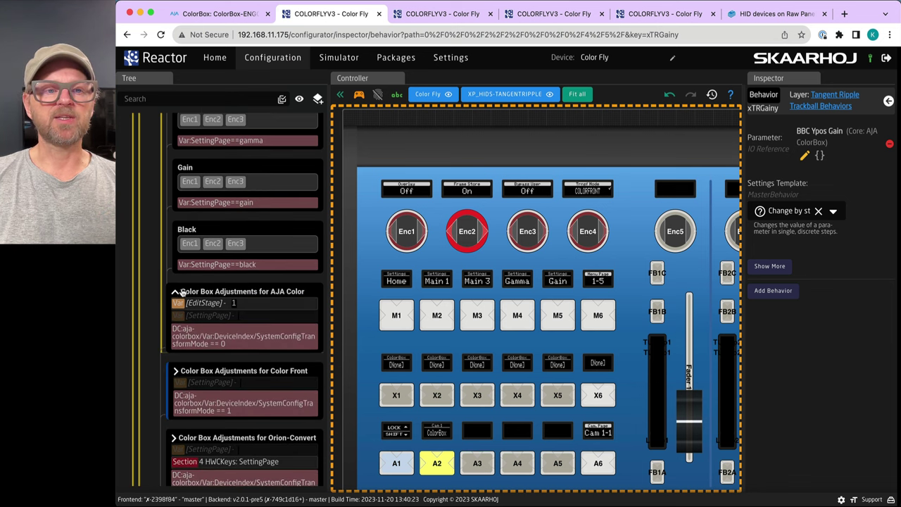
pyautogui.click(176, 292)
pyautogui.scroll(-3, 197, 257)
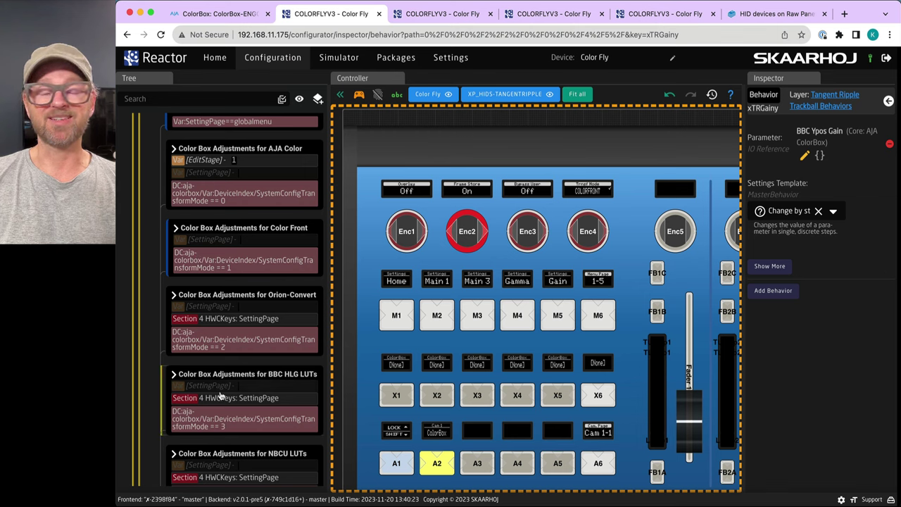
pyautogui.scroll(2, 232, 222)
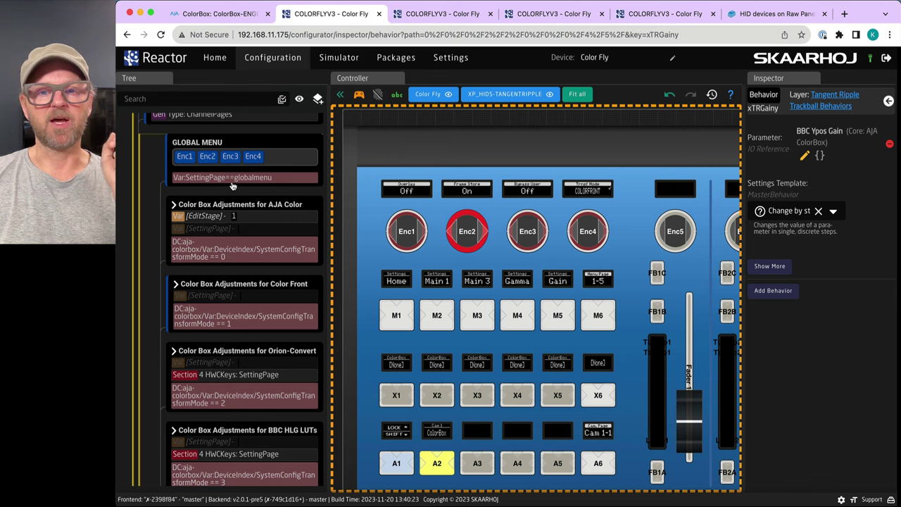
# Step the simulated panel through its pages, including Lift Red, Green, Blue, Master, back to Home.
pyautogui.click(486, 320)
pyautogui.click(489, 318)
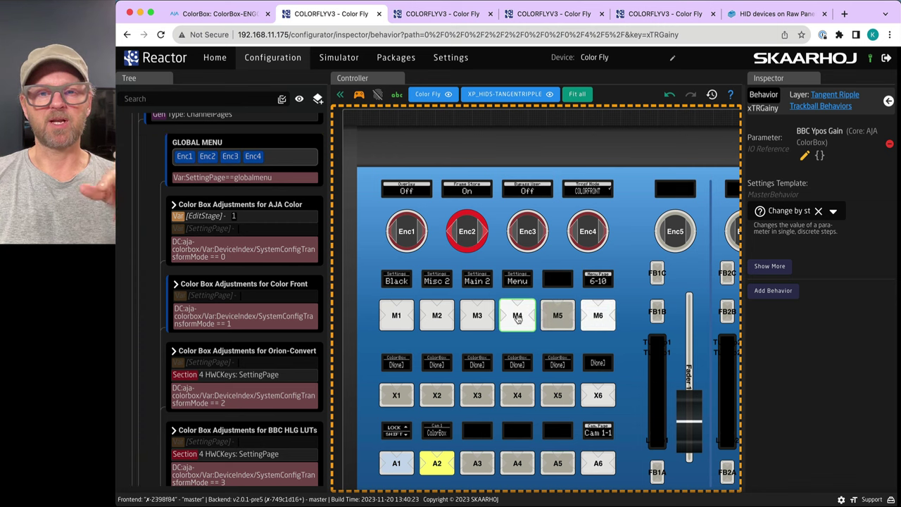
pyautogui.click(435, 315)
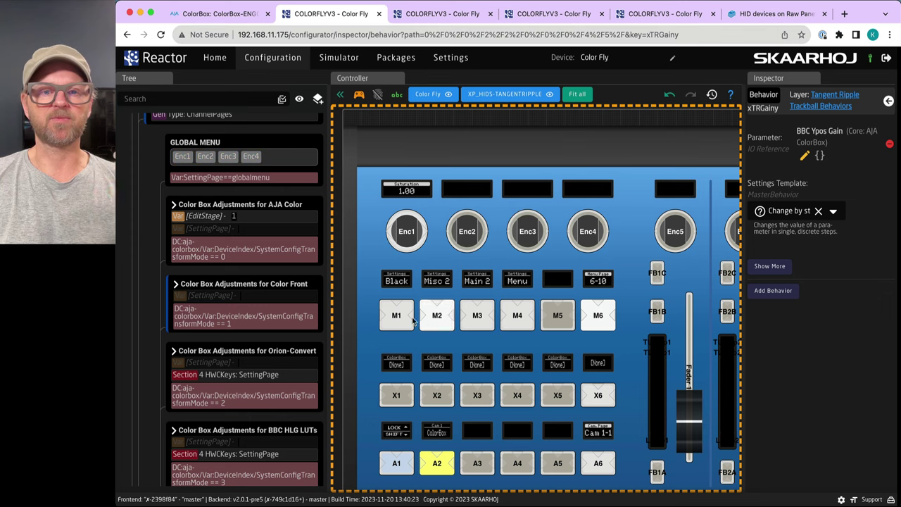
pyautogui.click(517, 317)
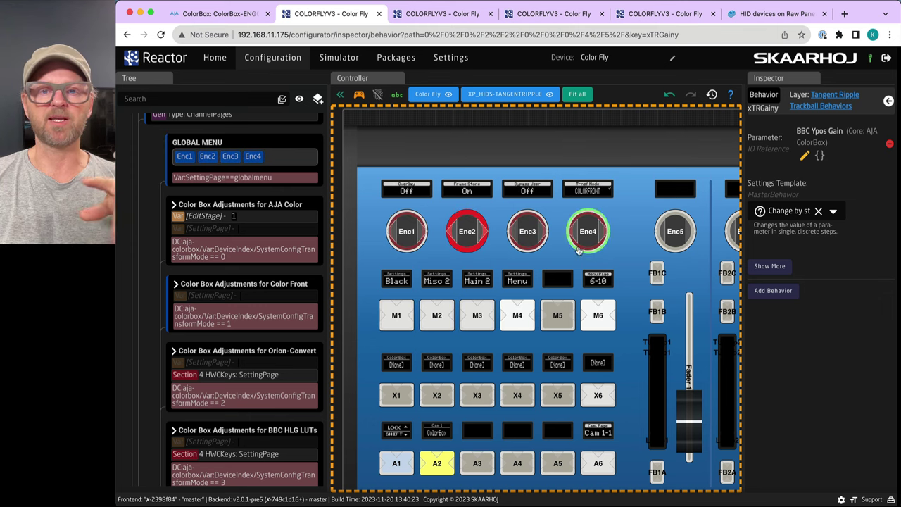
pyautogui.click(598, 316)
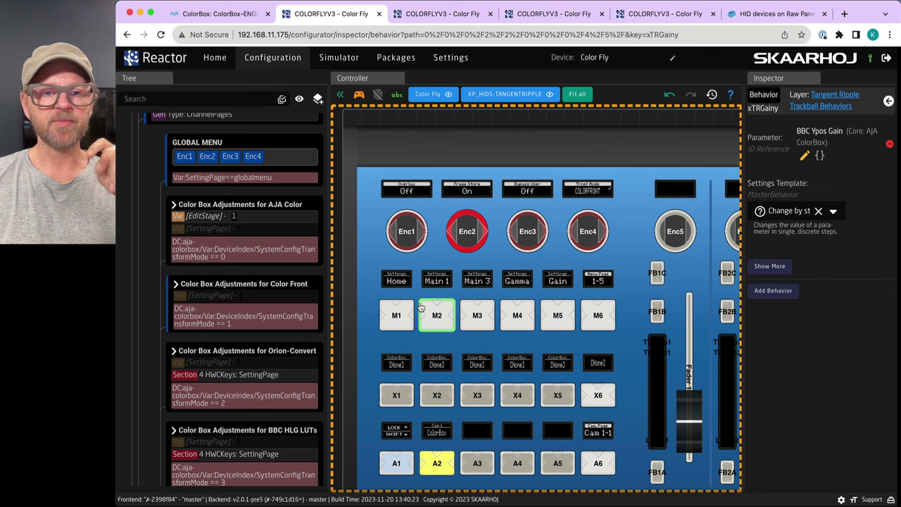
pyautogui.click(397, 315)
pyautogui.scroll(-2, 256, 297)
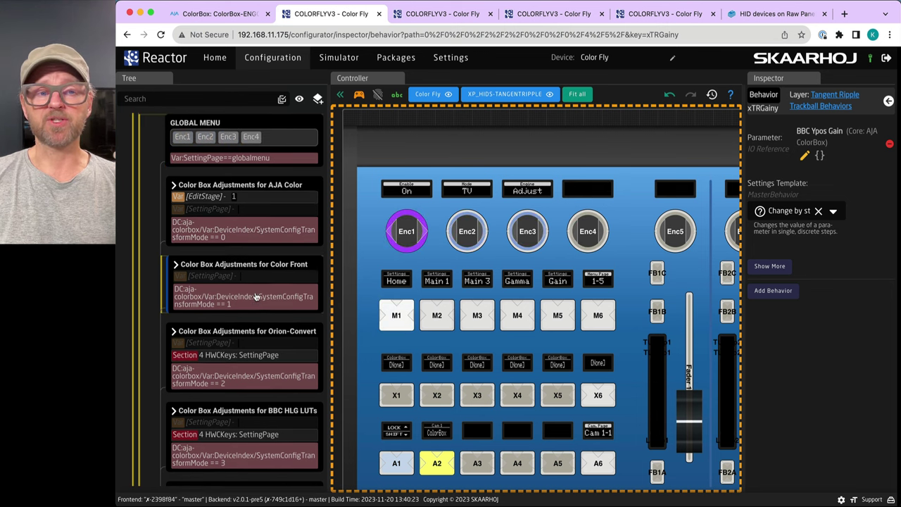
pyautogui.scroll(-5, 256, 297)
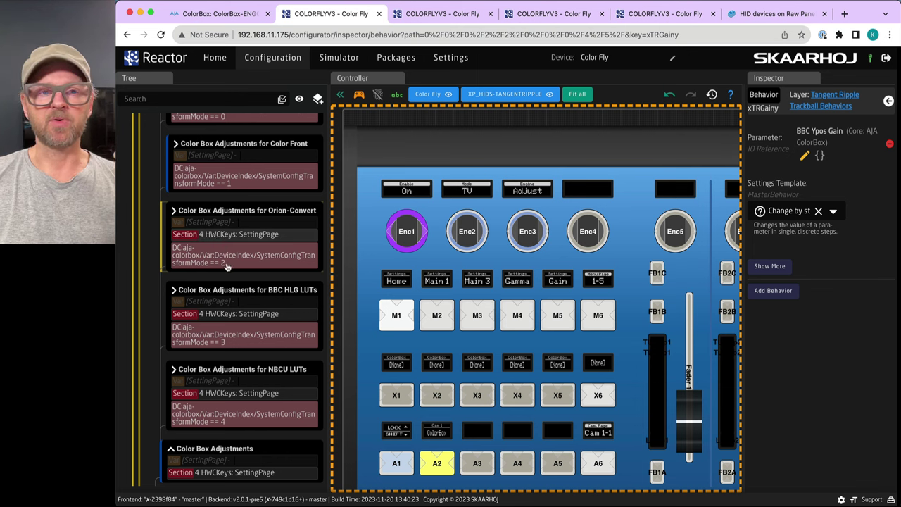
# Open the Color Box BBC HLG LUTs section, then go to the Home overview of panels and devices.
pyautogui.click(340, 93)
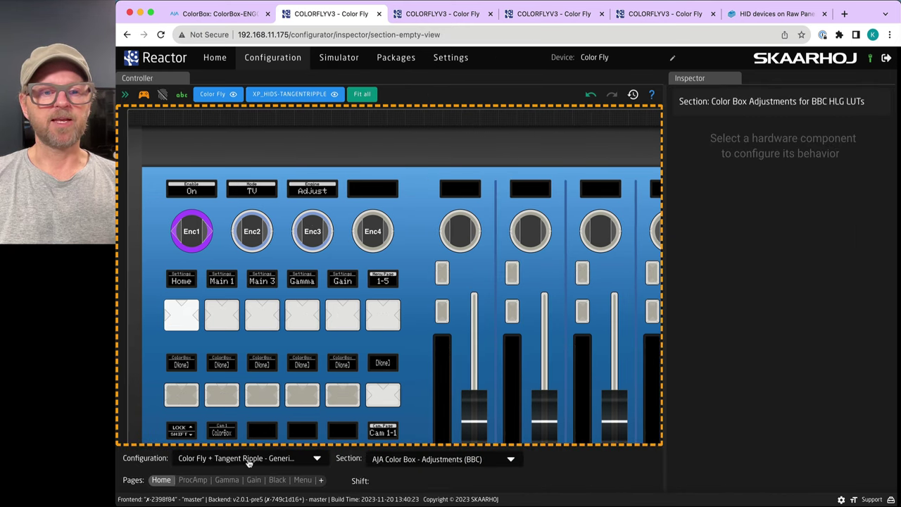
pyautogui.click(407, 464)
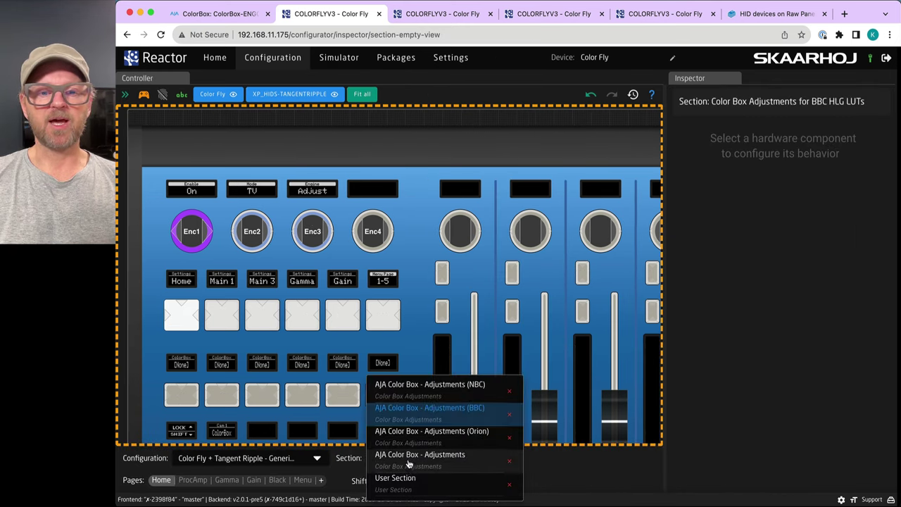
pyautogui.click(215, 57)
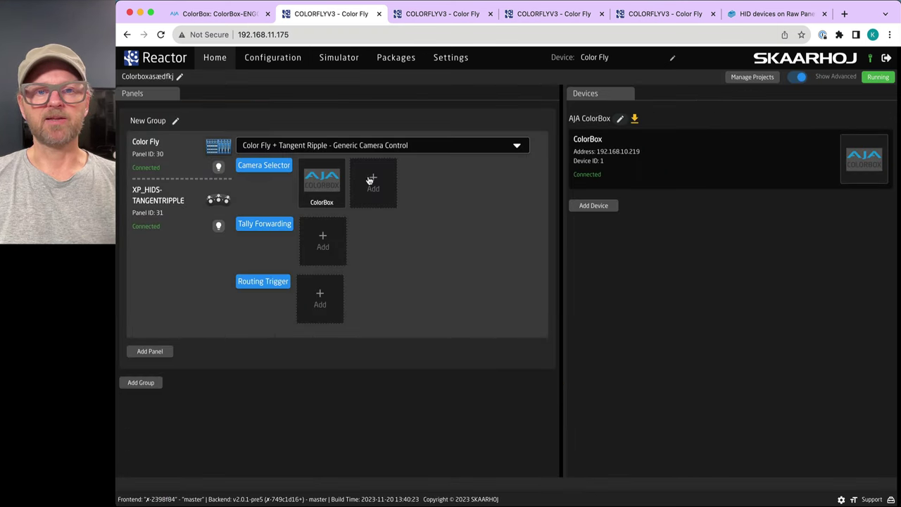
# Manually add a Canon CR-N700 (searched as 'canon') to the Camera Selector and return to Configuration.
pyautogui.click(372, 181)
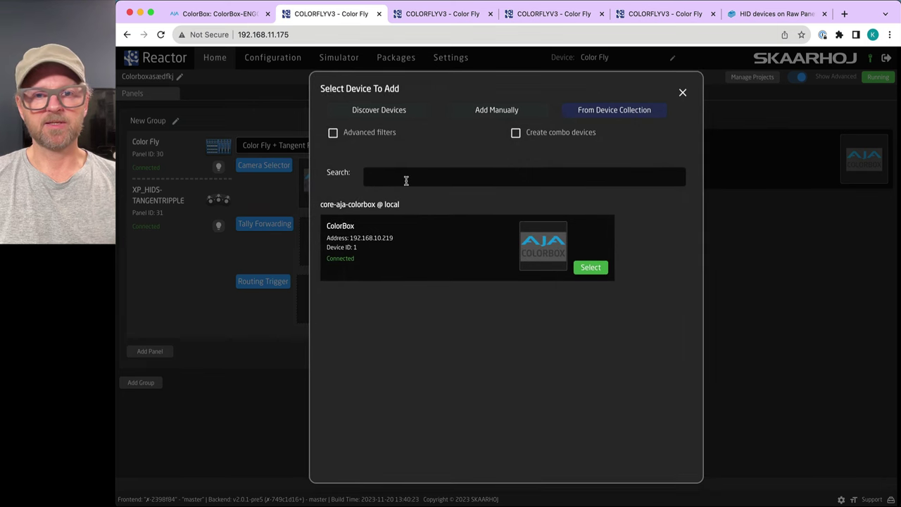
pyautogui.click(484, 112)
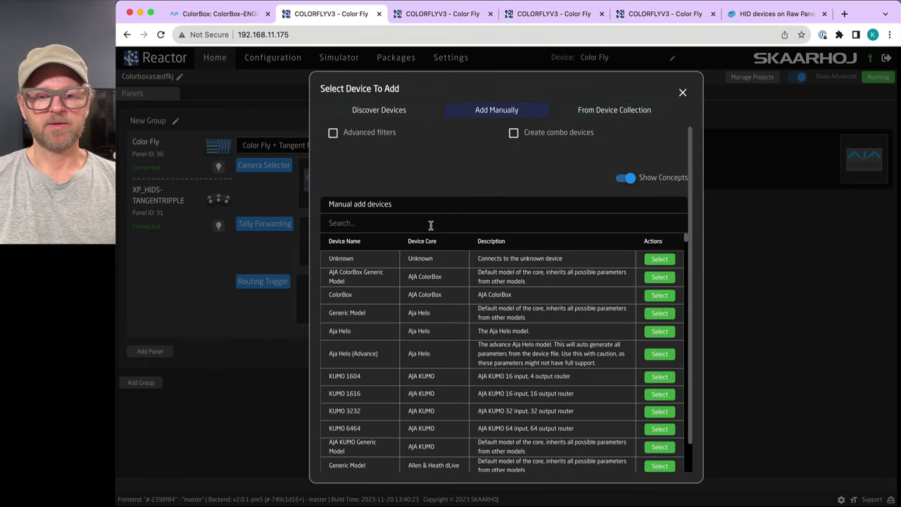
pyautogui.click(431, 224)
pyautogui.write('canon')
pyautogui.click(670, 313)
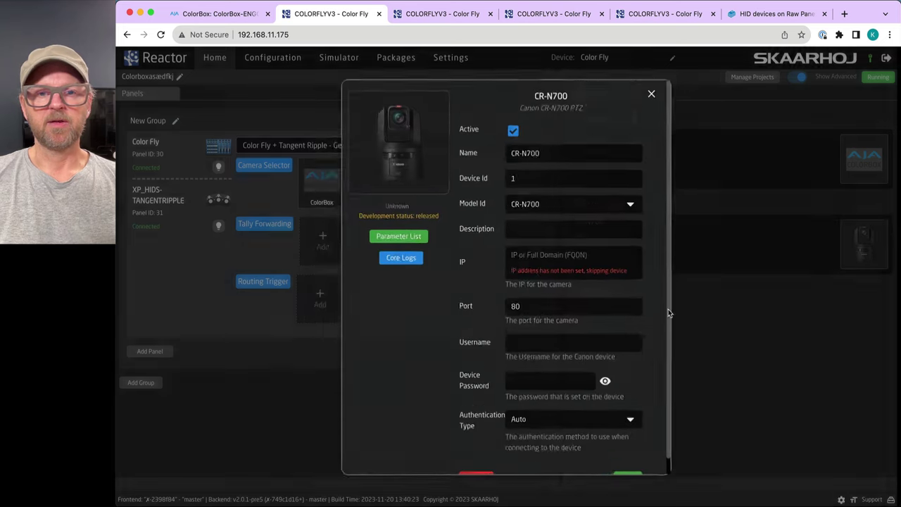
pyautogui.click(634, 485)
pyautogui.click(274, 58)
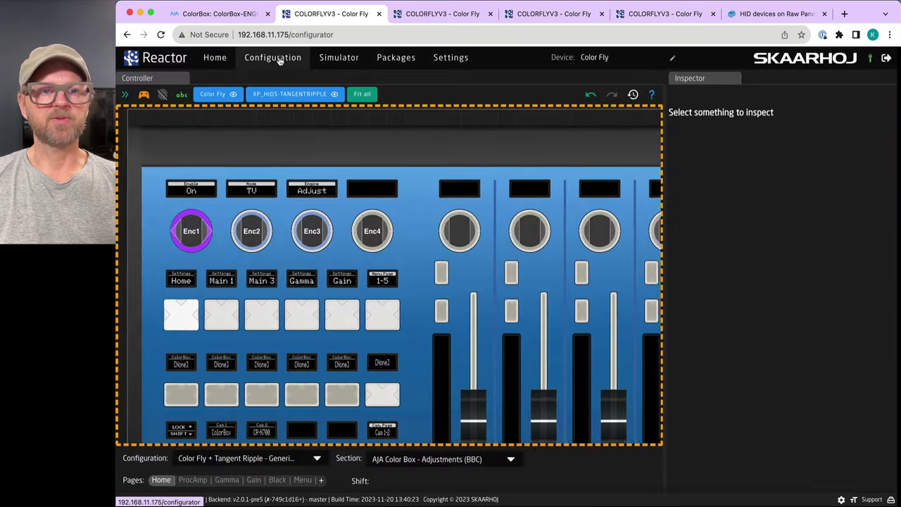
# Switch the configuration section to Canon XC - Camera Adjustments.
pyautogui.click(425, 459)
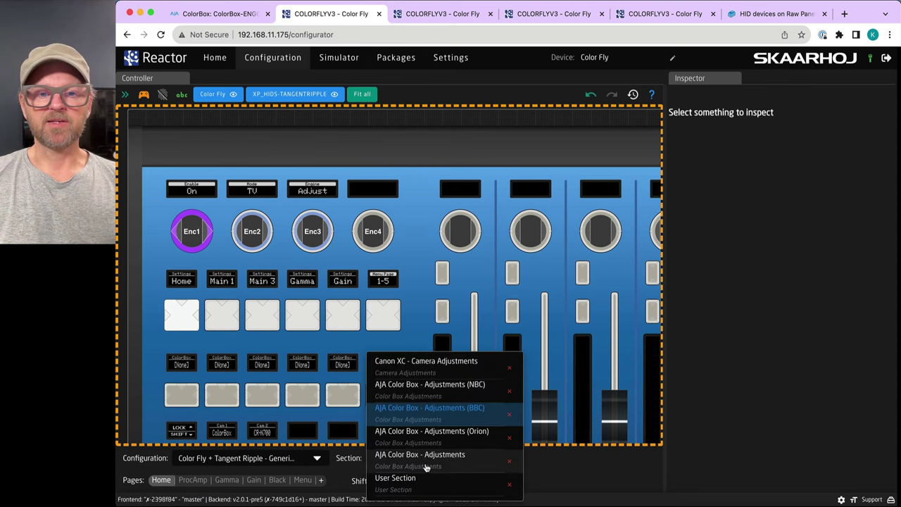
pyautogui.click(421, 363)
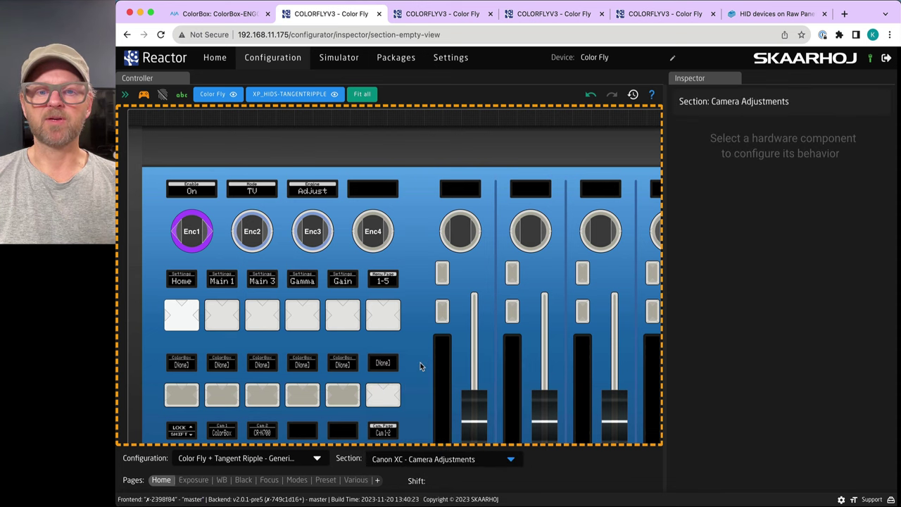
pyautogui.scroll(-3, 244, 406)
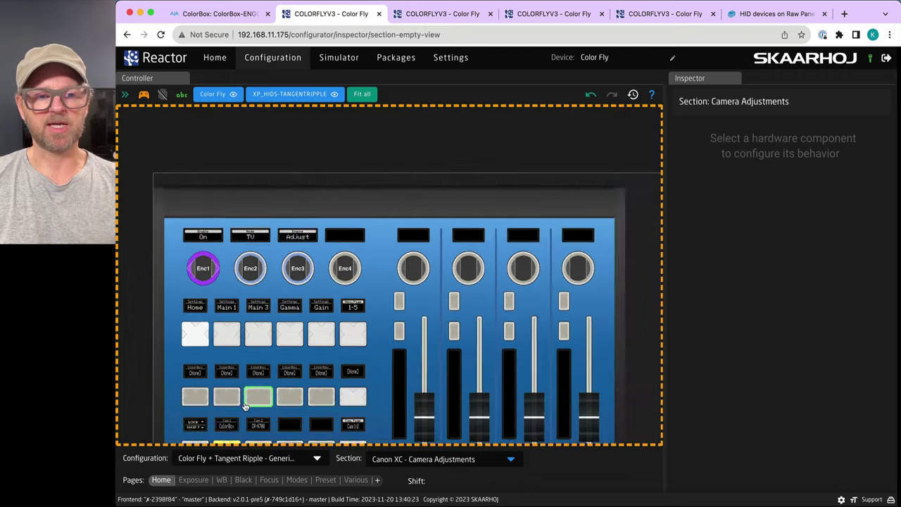
pyautogui.scroll(-2, 245, 407)
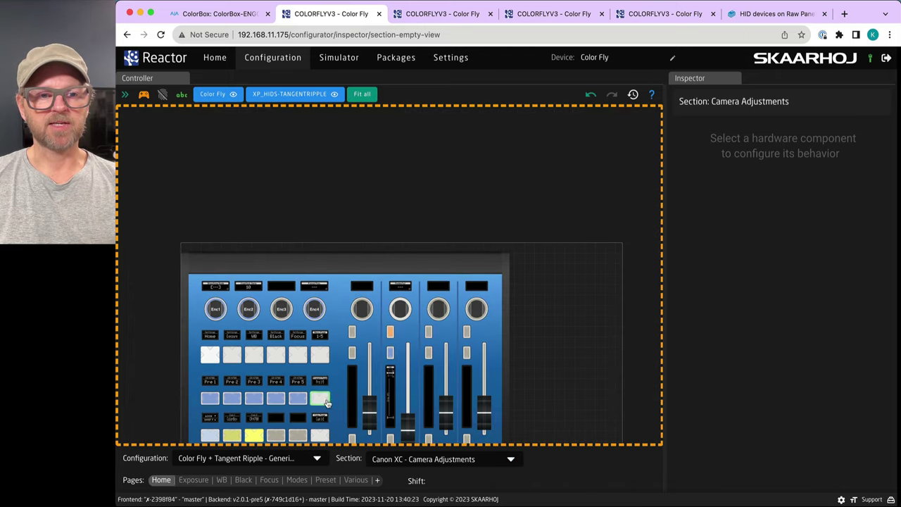
pyautogui.scroll(5, 227, 301)
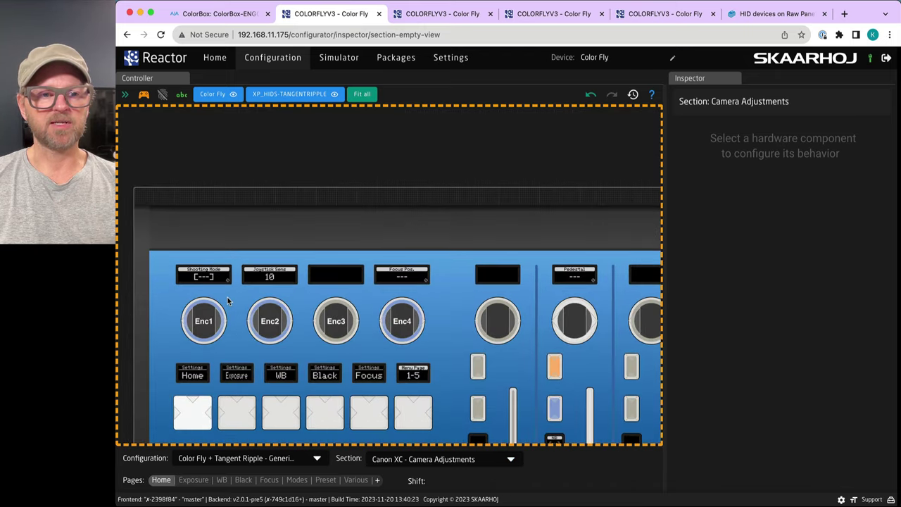
# Browse the Exposure, WB, Black and Focus pages of the Canon section.
pyautogui.click(244, 328)
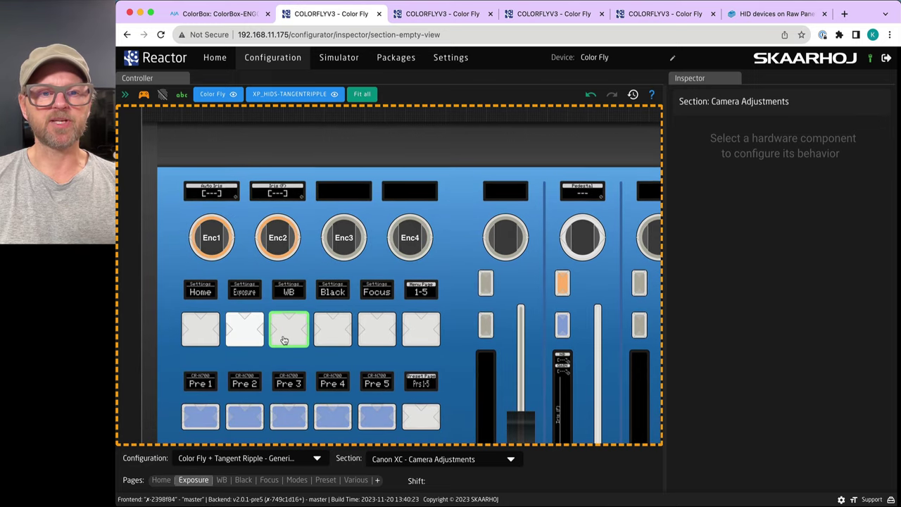
pyautogui.click(289, 330)
pyautogui.click(333, 331)
pyautogui.click(376, 343)
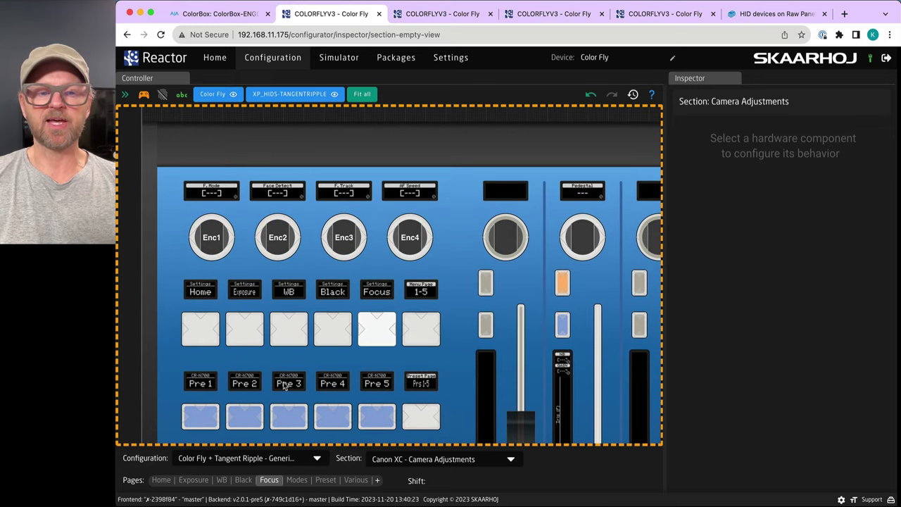
pyautogui.click(194, 481)
pyautogui.click(221, 481)
pyautogui.click(243, 480)
pyautogui.click(269, 481)
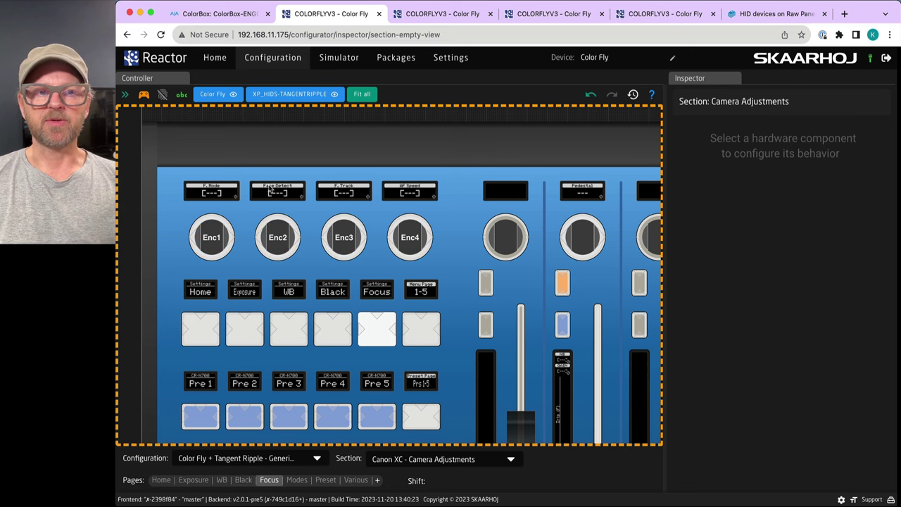
# Inspect the F.Mode, Face Detect, Focus Track and Auto Focus Speed encoders, then select the Black page.
pyautogui.click(144, 94)
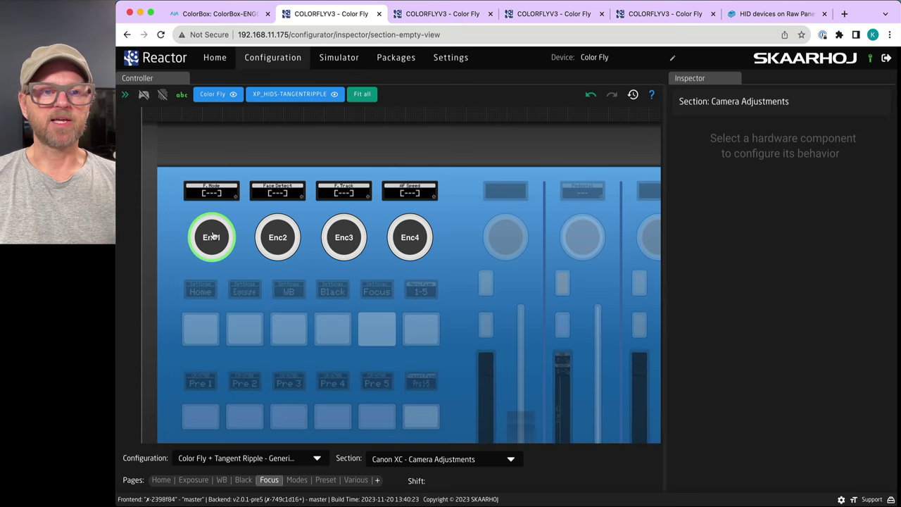
pyautogui.click(212, 237)
pyautogui.click(277, 237)
pyautogui.click(343, 238)
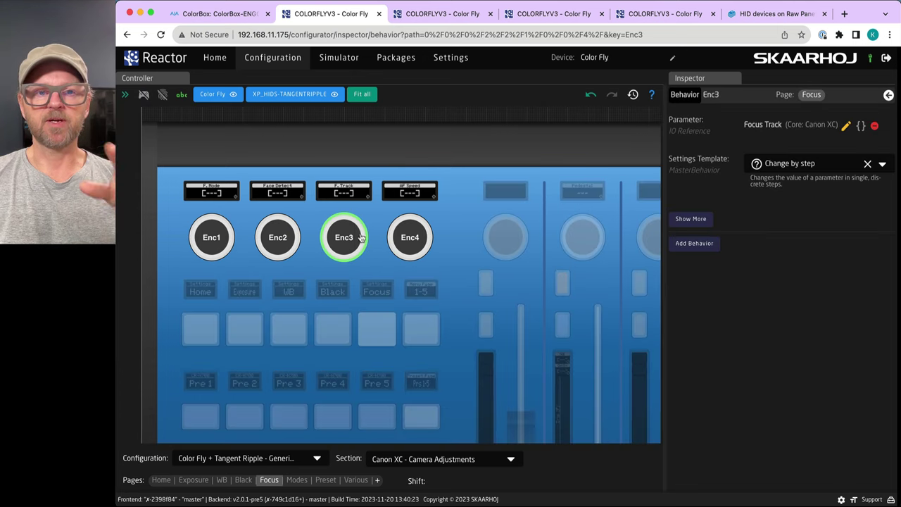
pyautogui.click(414, 240)
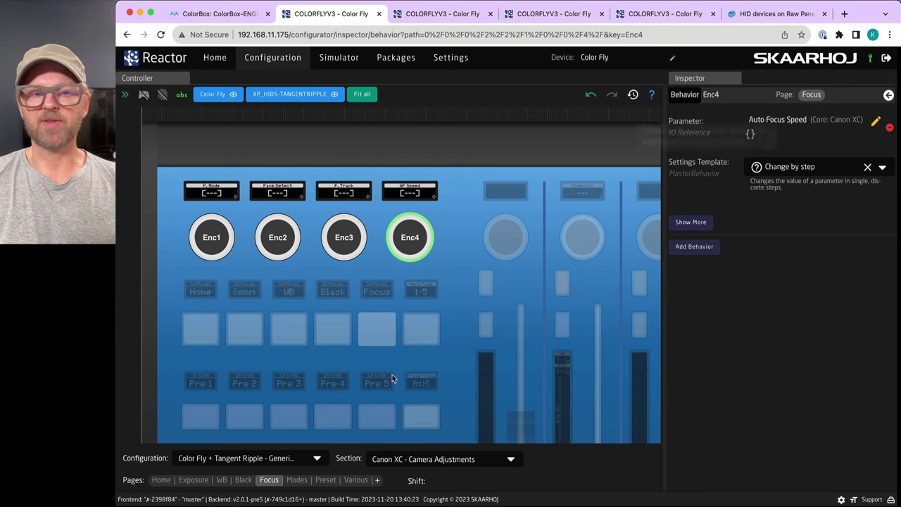
pyautogui.click(243, 479)
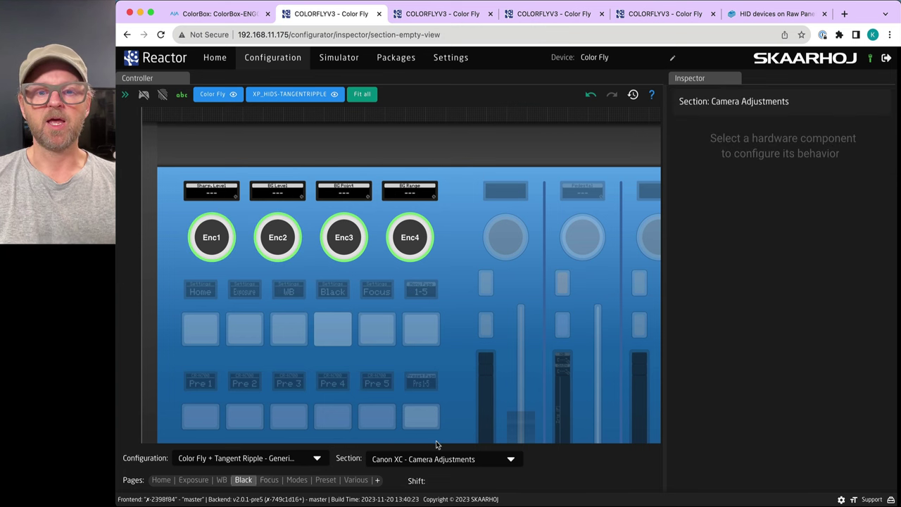
pyautogui.click(436, 459)
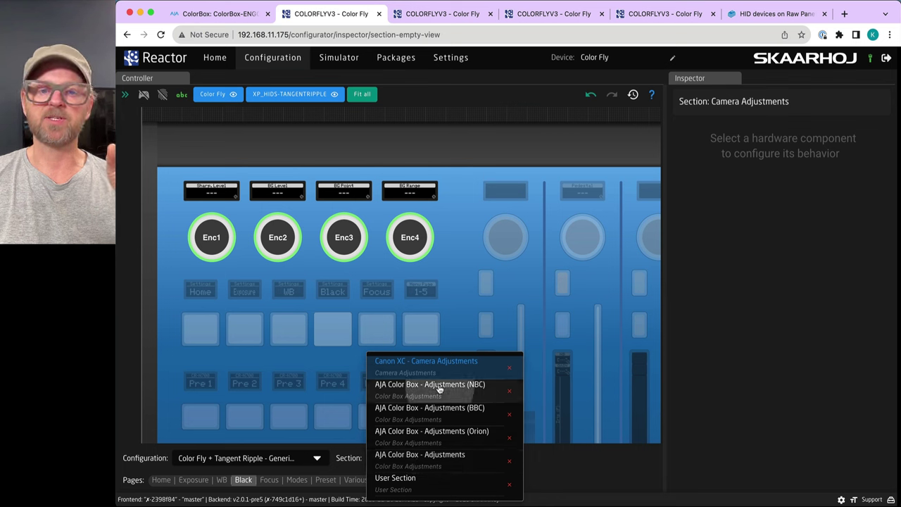
# Cycle the section through AJA Color Box NBC, BBC and Orion adjustments, ending on Orion.
pyautogui.click(438, 385)
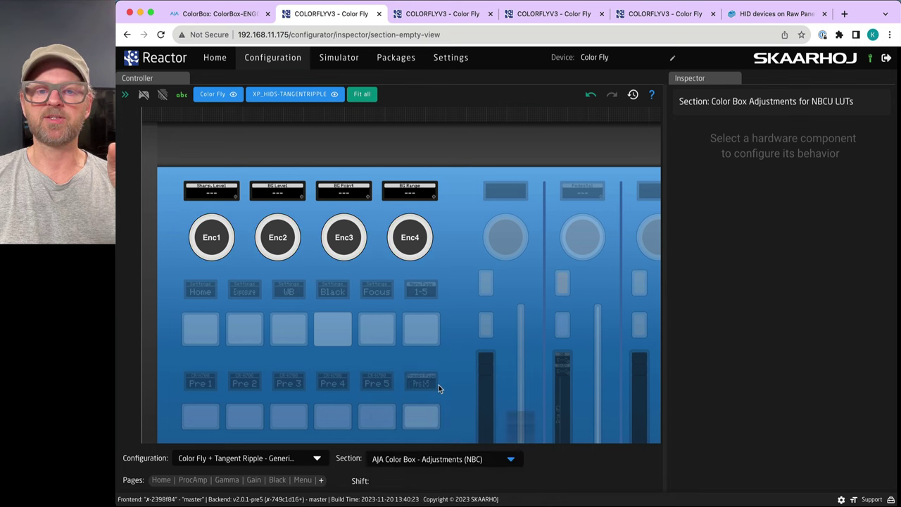
pyautogui.click(452, 461)
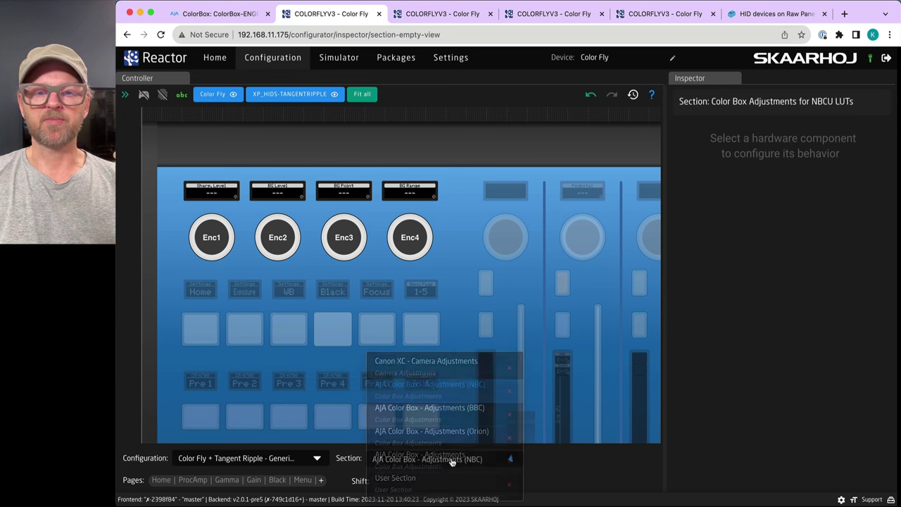
pyautogui.click(456, 411)
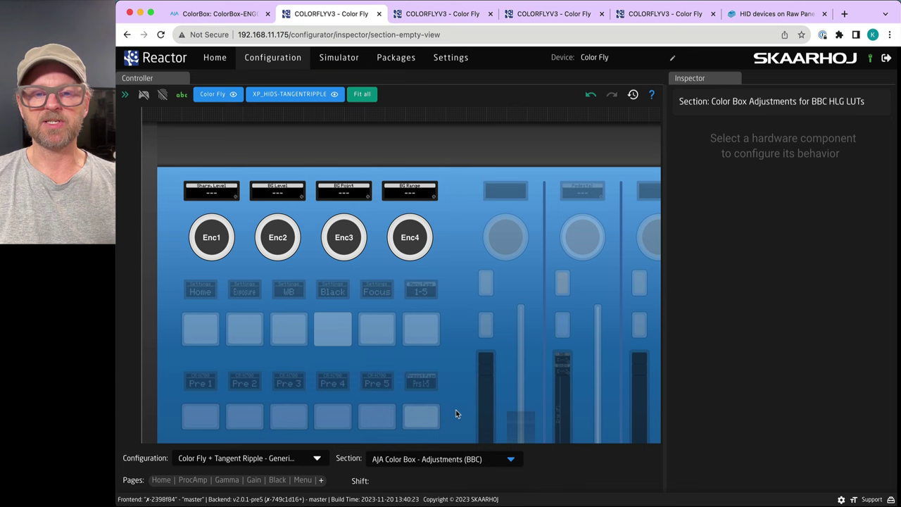
pyautogui.click(414, 460)
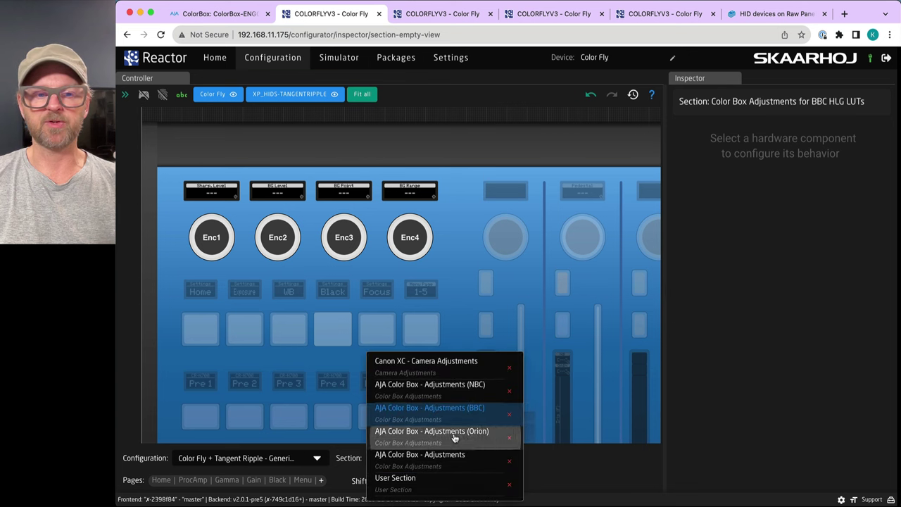
pyautogui.click(457, 437)
# On the Home page, select camera 1 (ColorBox) on the simulated panel.
pyautogui.click(164, 481)
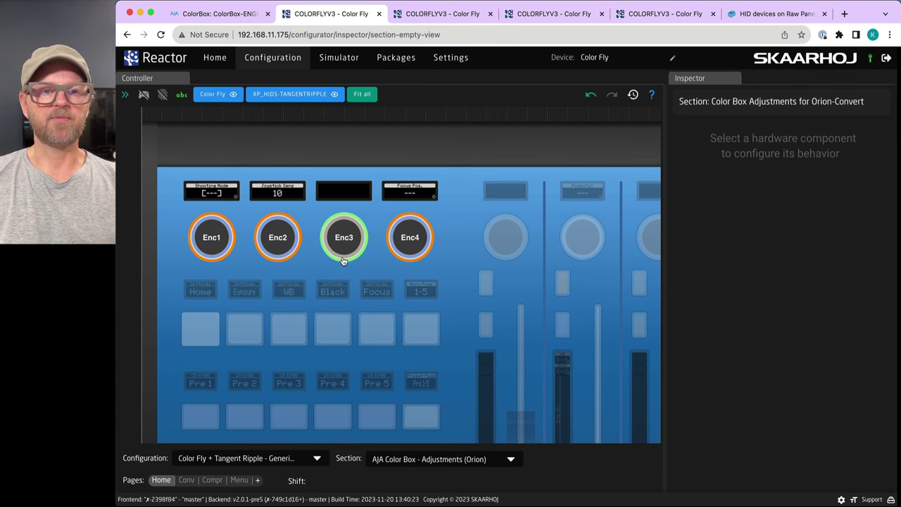
pyautogui.scroll(-3, 325, 293)
pyautogui.scroll(-2, 325, 162)
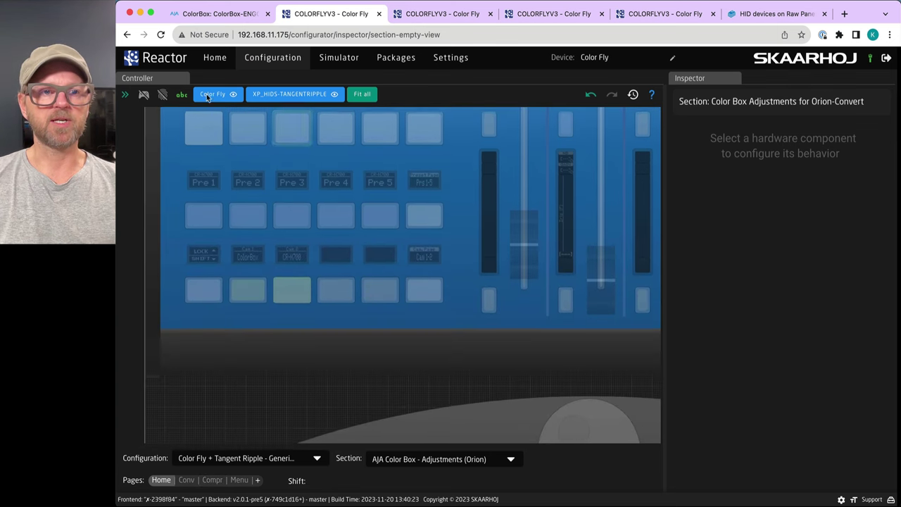
pyautogui.click(251, 284)
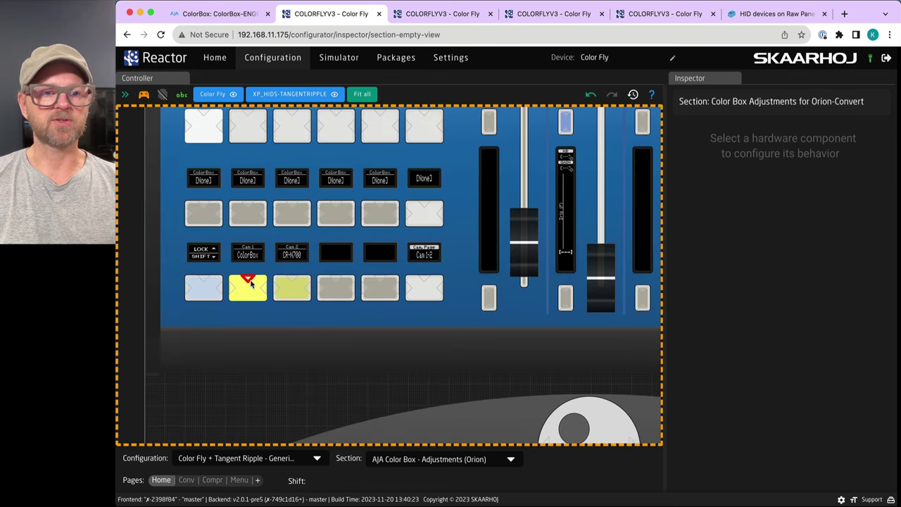
# Step the ColorBox transform mode from COLORFRONT through LUT and BBC to ORION.
pyautogui.click(143, 94)
pyautogui.moveTo(312, 181); pyautogui.dragTo(314, 383)
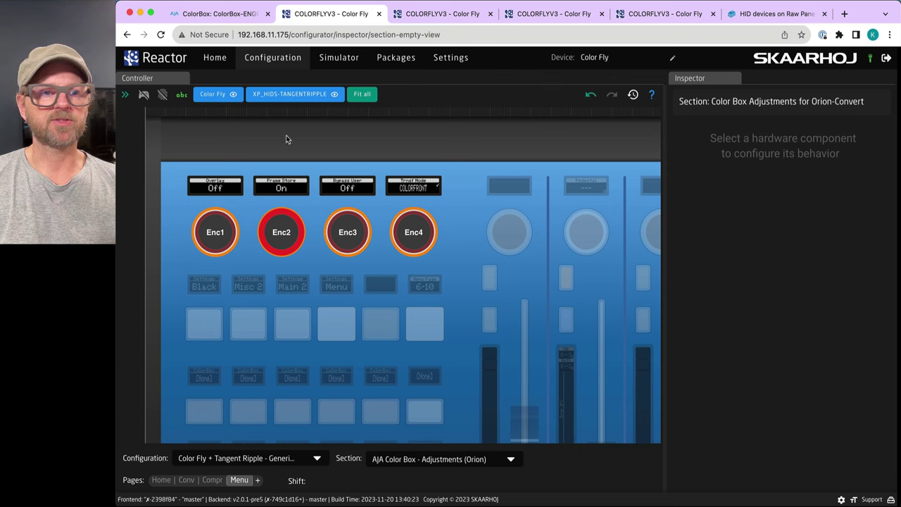
pyautogui.click(143, 94)
pyautogui.click(397, 237)
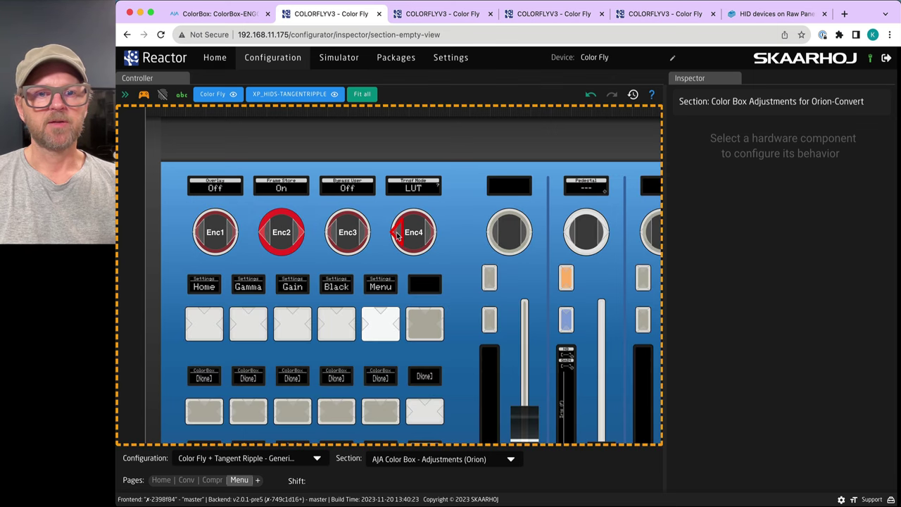
pyautogui.click(426, 233)
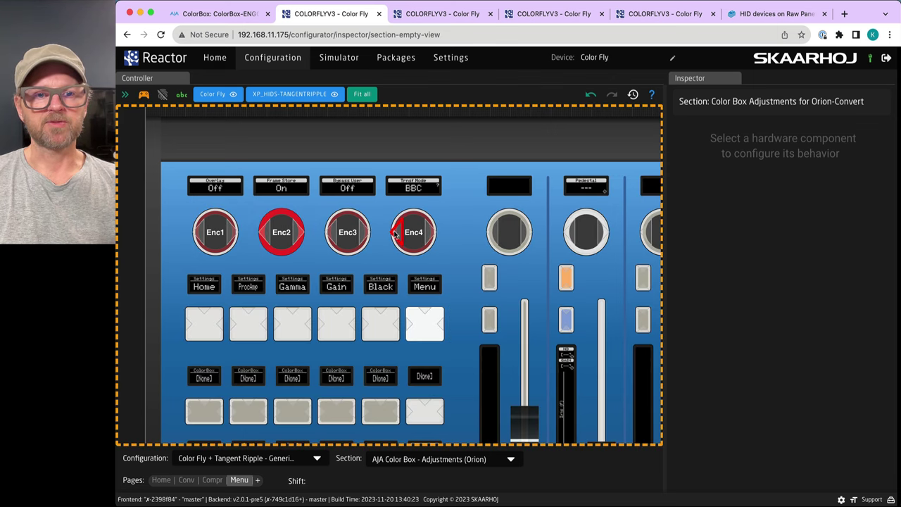
pyautogui.click(410, 235)
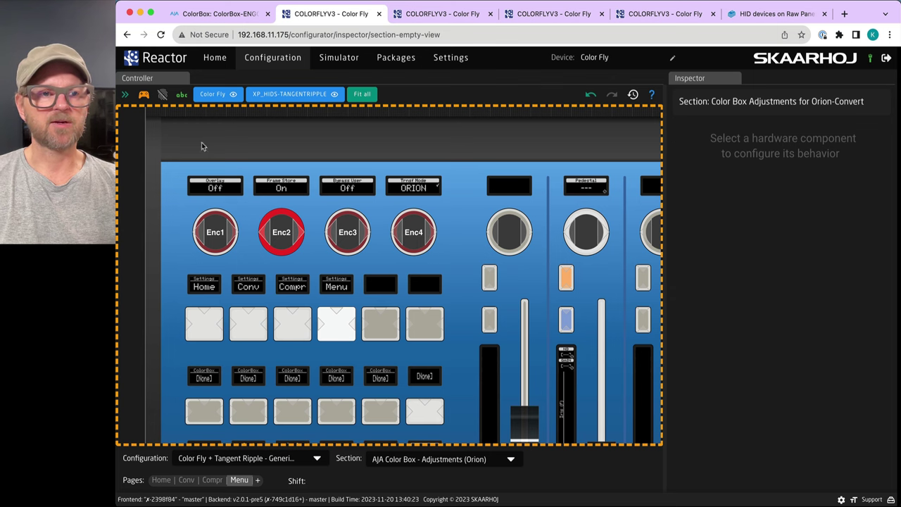
# Review the Orion section's Compr, Conv, Home and Menu pages, ending on Menu.
pyautogui.click(144, 95)
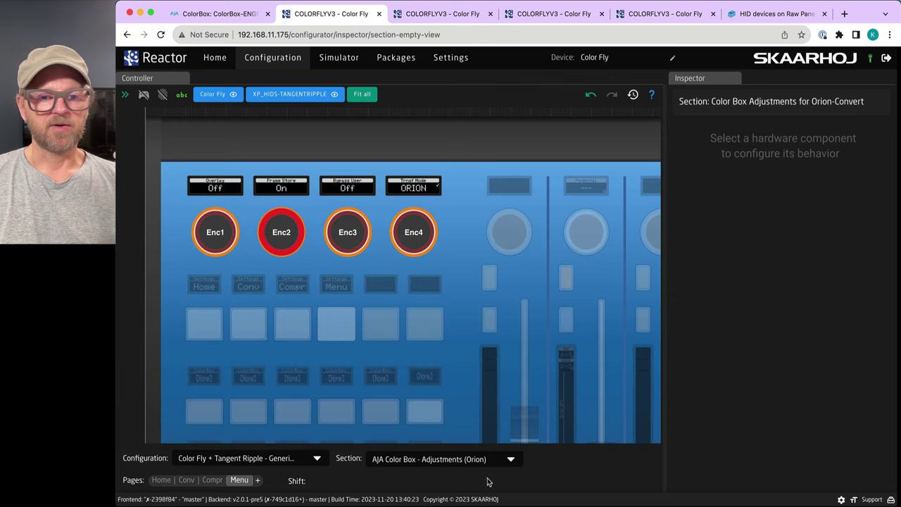
pyautogui.click(462, 462)
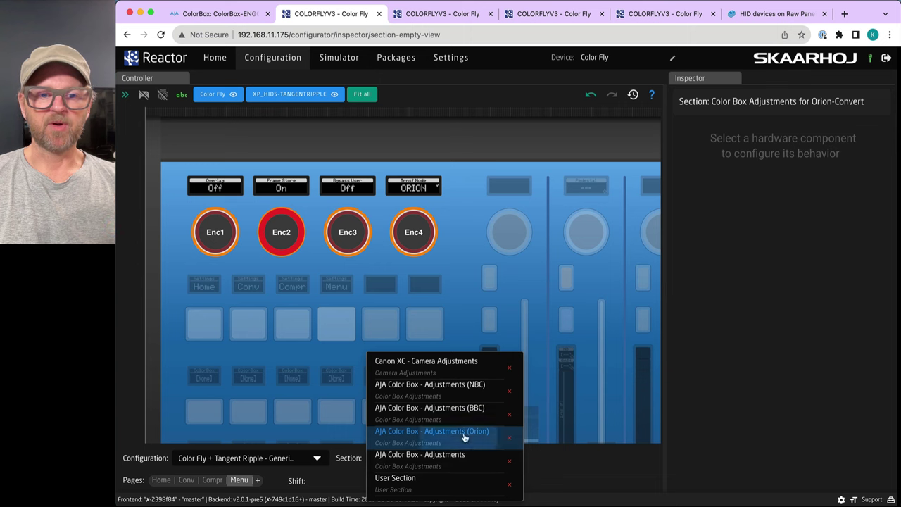
pyautogui.click(464, 432)
pyautogui.click(211, 481)
pyautogui.click(186, 481)
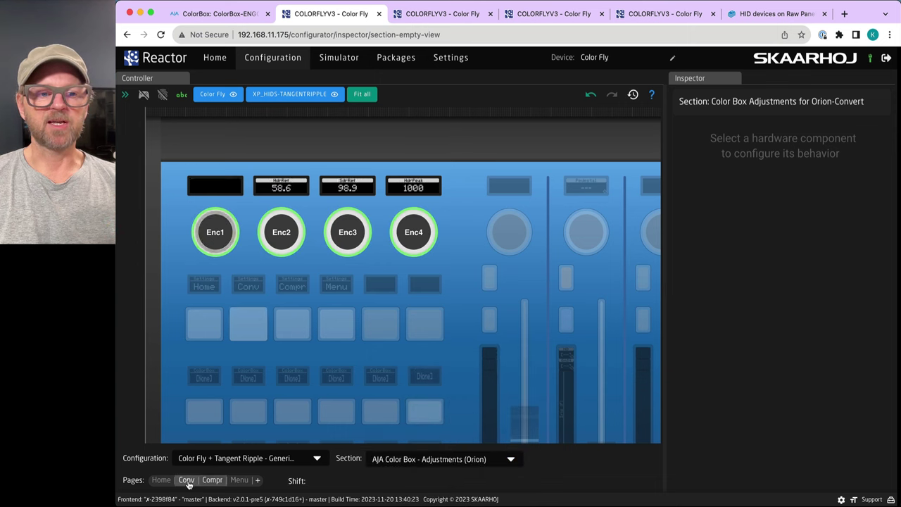
pyautogui.click(161, 481)
pyautogui.click(187, 480)
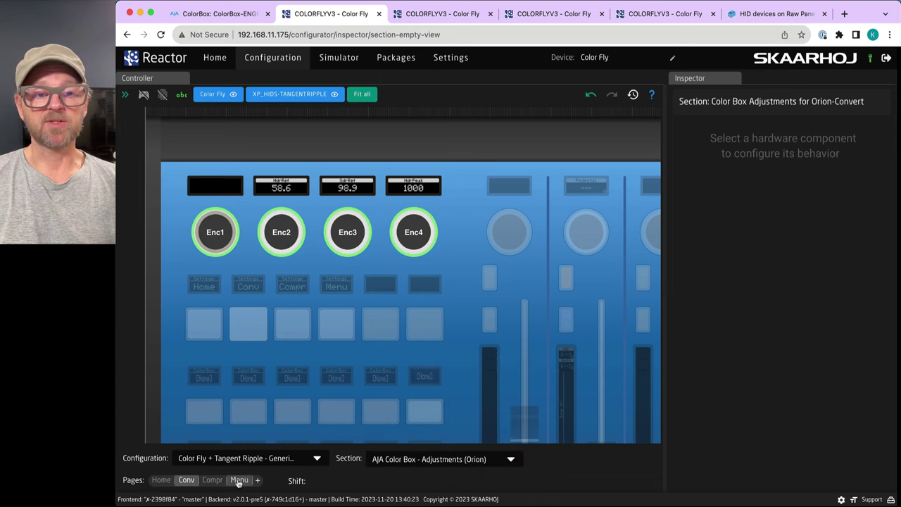
pyautogui.click(239, 480)
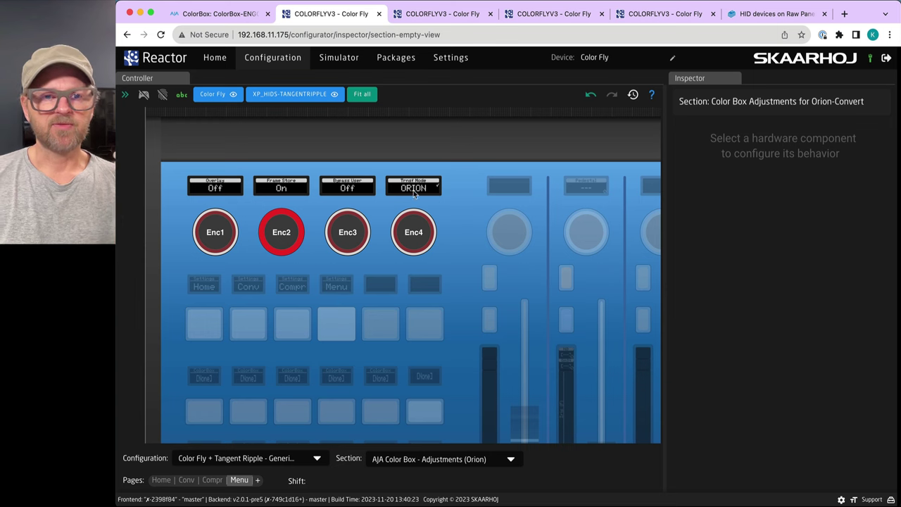
pyautogui.click(144, 94)
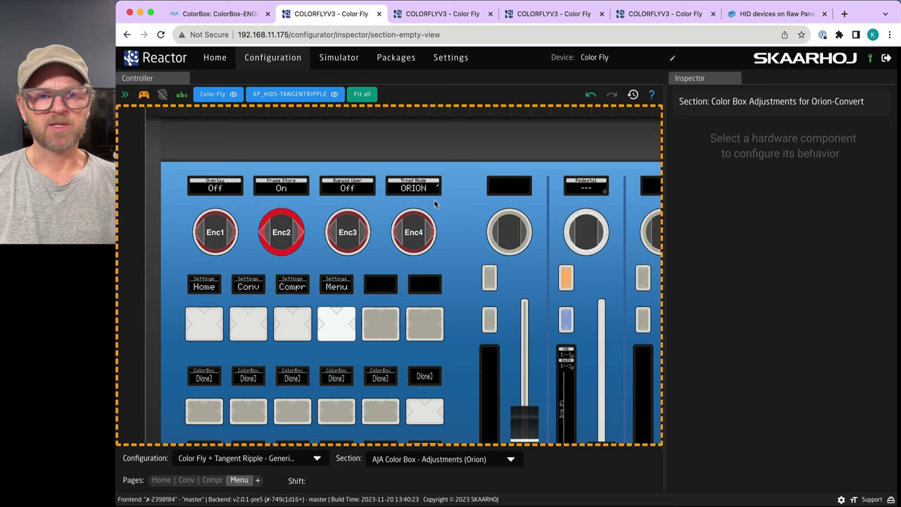
# Switch Trnsf Mode from ORION to BBC and select the AJA Color Box - Adjustments (BBC) section.
pyautogui.click(432, 240)
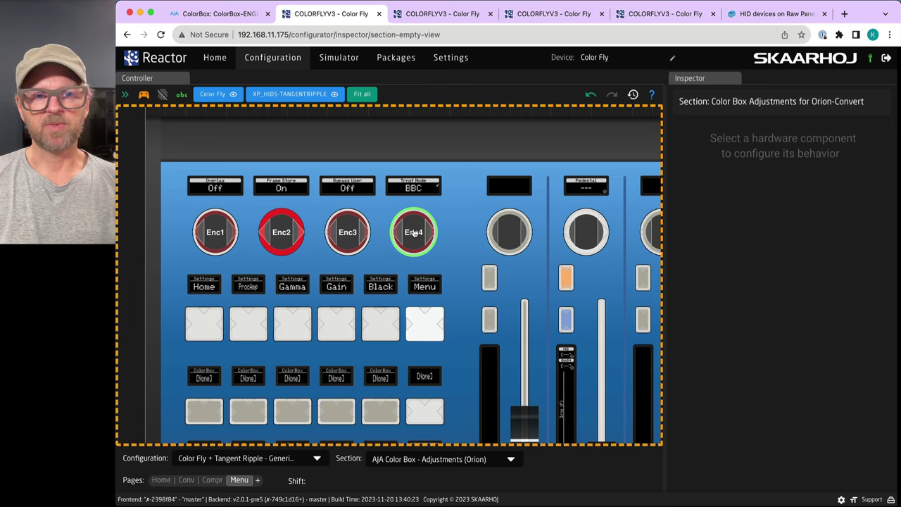
pyautogui.click(416, 459)
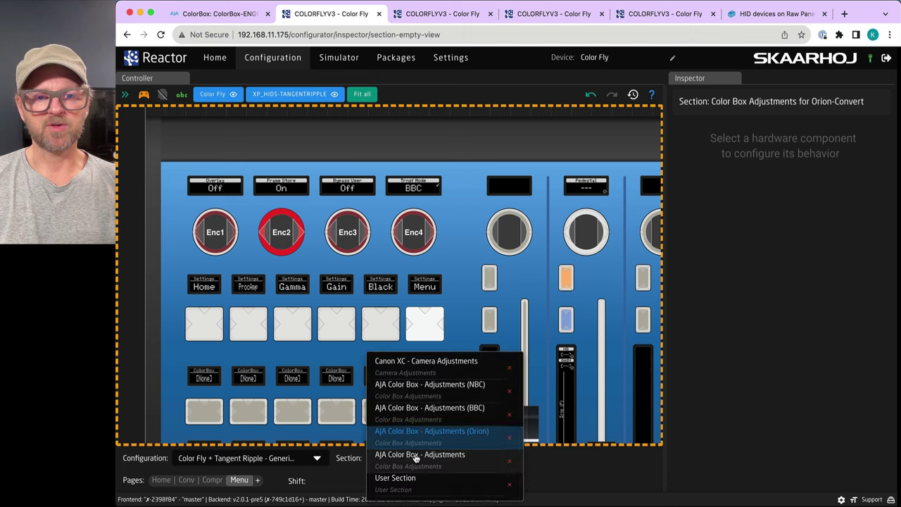
pyautogui.click(438, 412)
# Browse the ProcAmp, Gamma, Gain, Black and Menu pages, ending on Gamma (0.20, 0.08, 0.62).
pyautogui.click(192, 480)
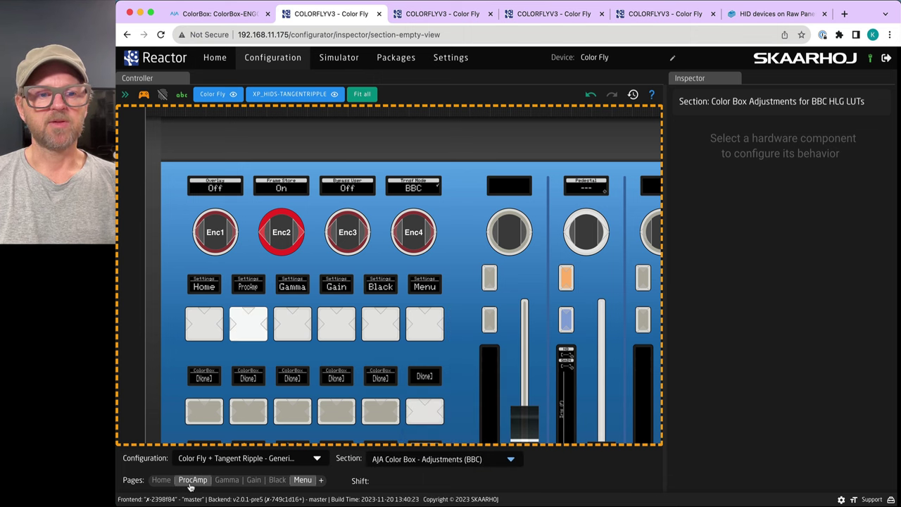
pyautogui.click(227, 479)
pyautogui.click(253, 480)
pyautogui.click(277, 479)
pyautogui.click(302, 480)
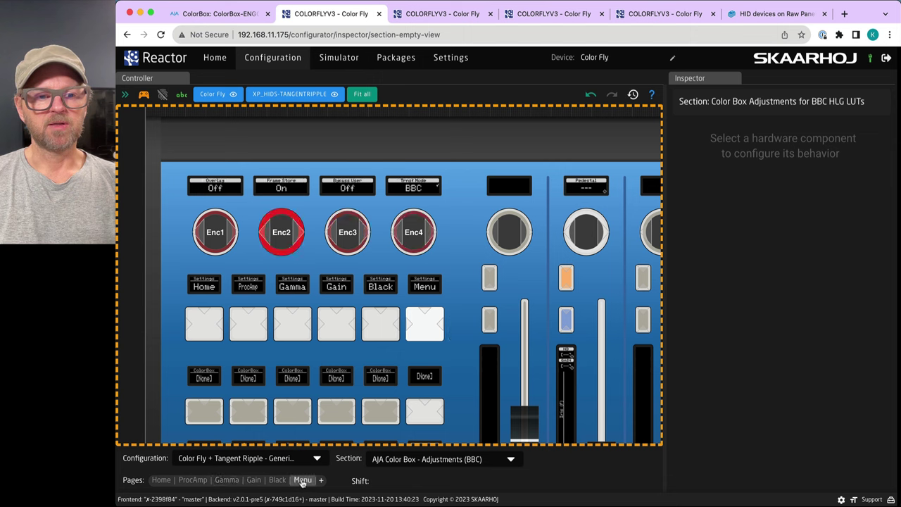
pyautogui.click(227, 479)
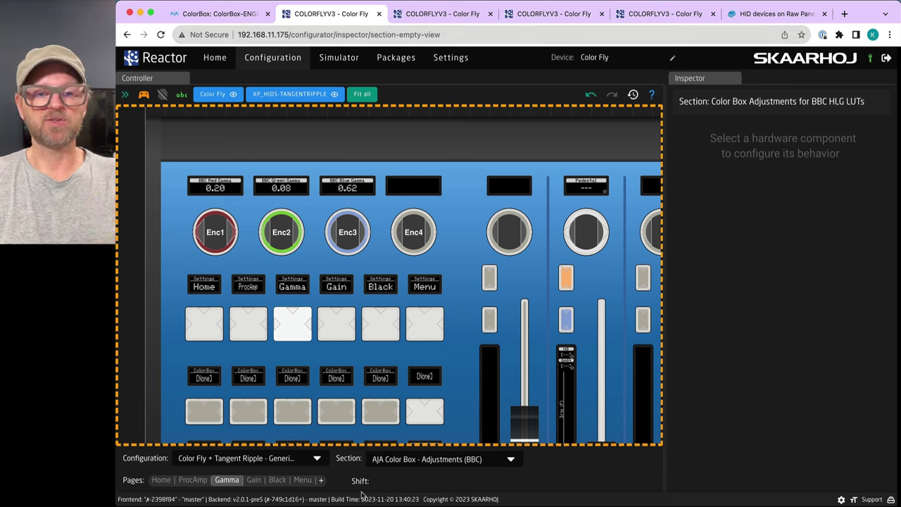
pyautogui.click(441, 459)
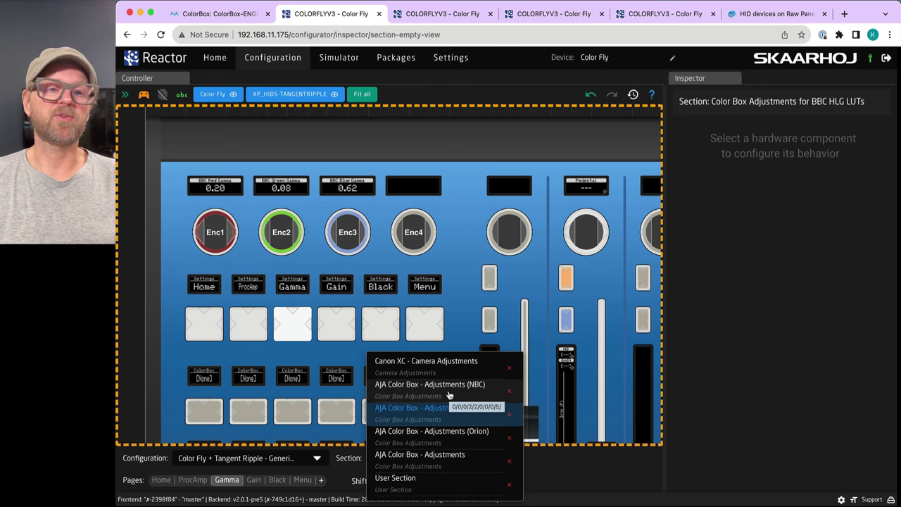
# Open the layer tree, expand Default Color Fly Configuration and Color Fly + Tangent Ripple, and widen the panel.
pyautogui.click(123, 96)
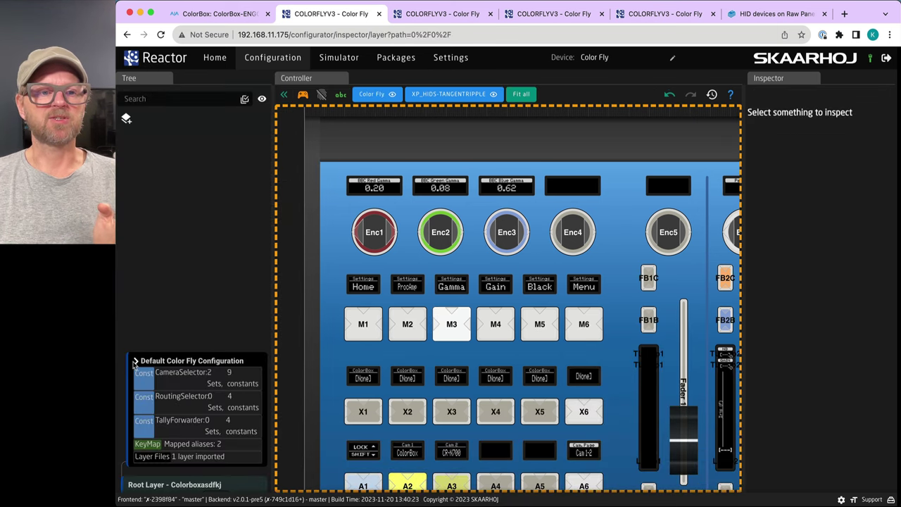
pyautogui.click(135, 363)
pyautogui.click(135, 362)
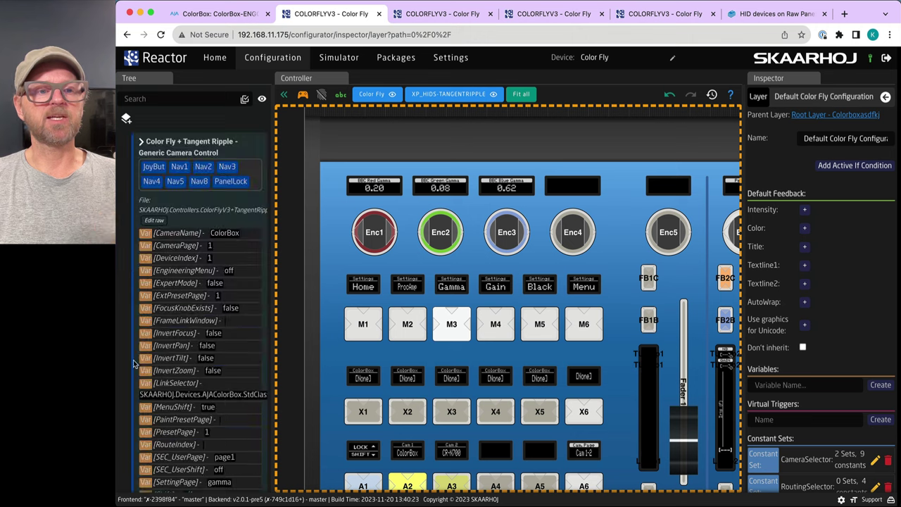
pyautogui.click(141, 142)
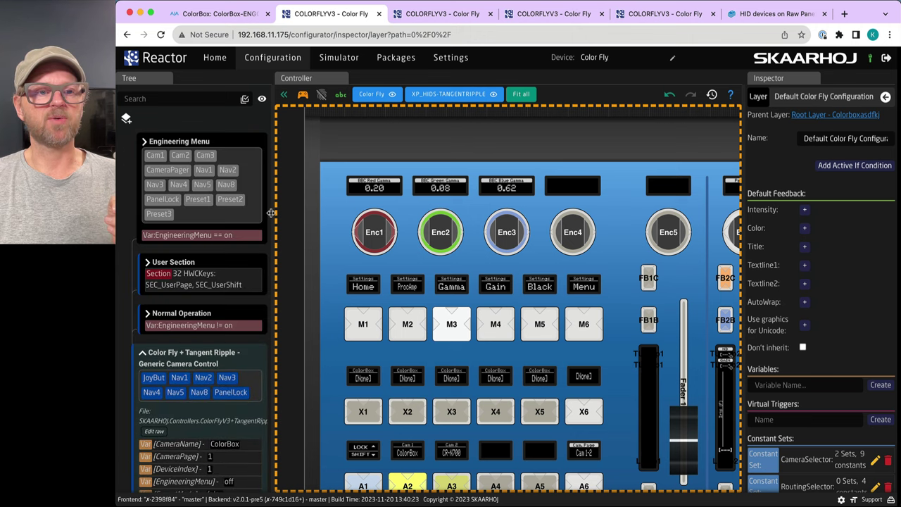
pyautogui.moveTo(271, 213); pyautogui.dragTo(427, 213)
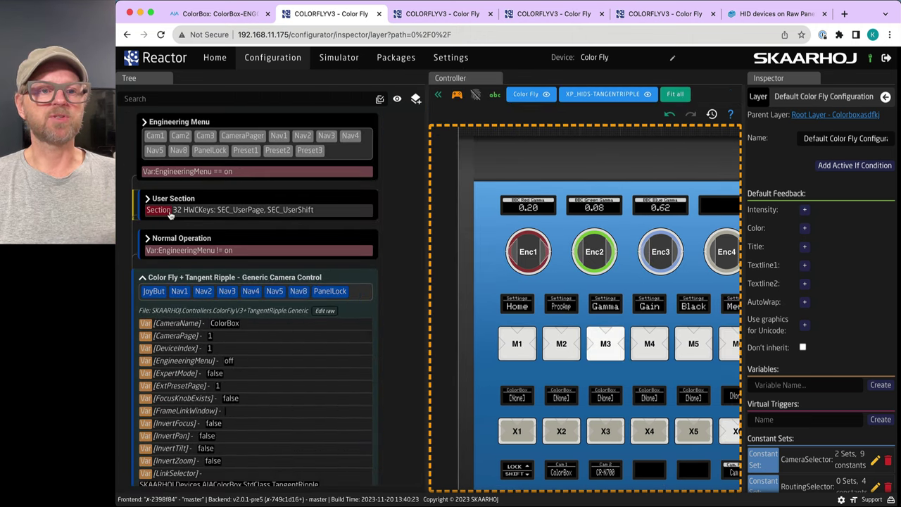
# Expand User Section, Normal Operation, Camera mode control and the Canon-XC PTZ layers.
pyautogui.click(149, 200)
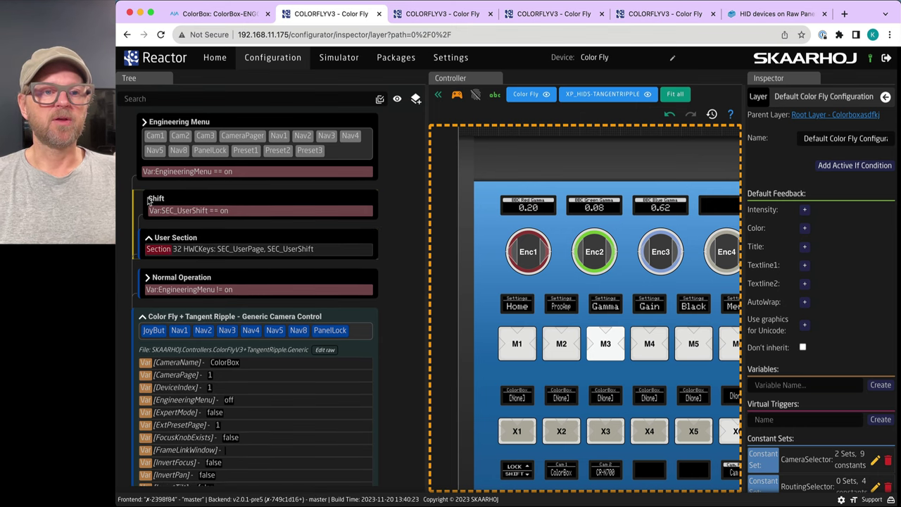
pyautogui.scroll(1, 194, 220)
pyautogui.scroll(-1, 194, 218)
pyautogui.click(149, 281)
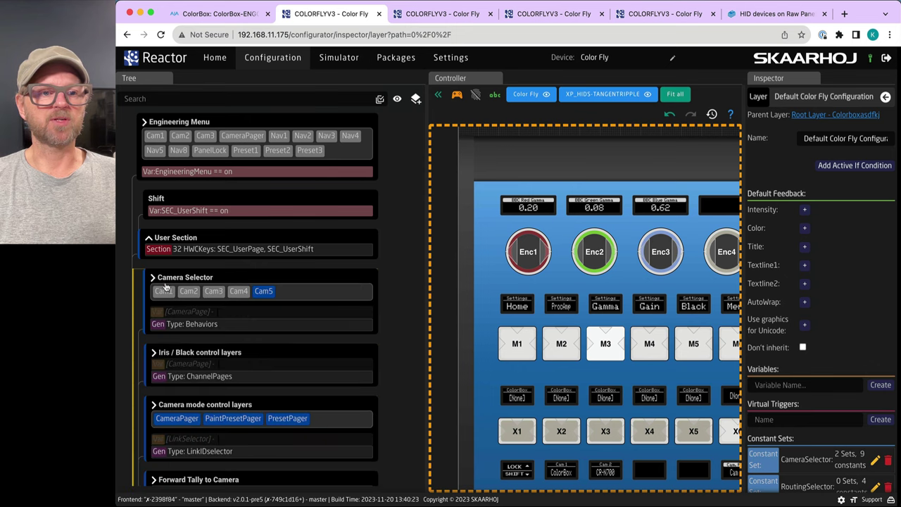
pyautogui.scroll(-1, 182, 302)
pyautogui.scroll(-2, 183, 302)
pyautogui.click(154, 298)
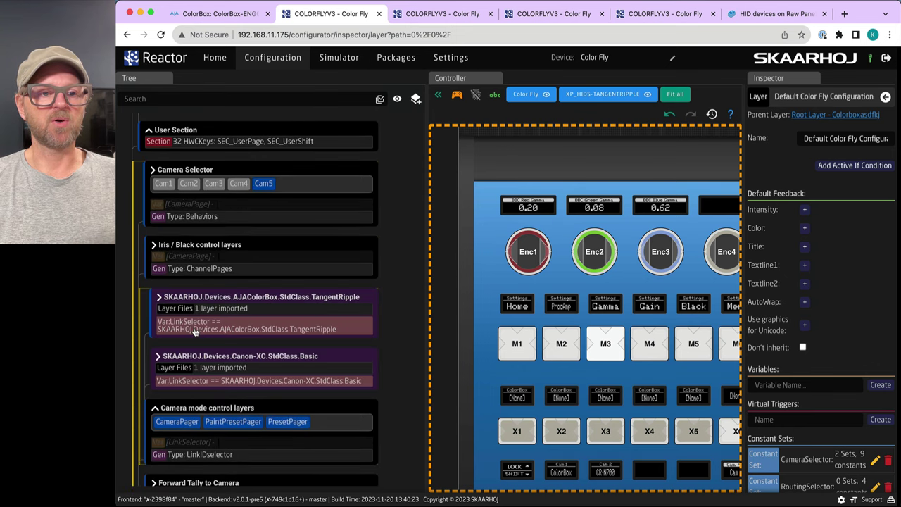
pyautogui.click(157, 357)
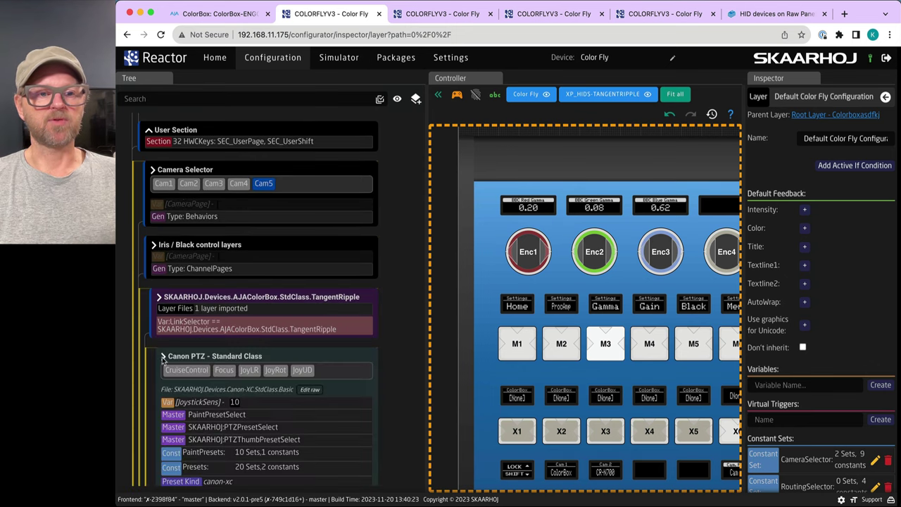
pyautogui.click(165, 358)
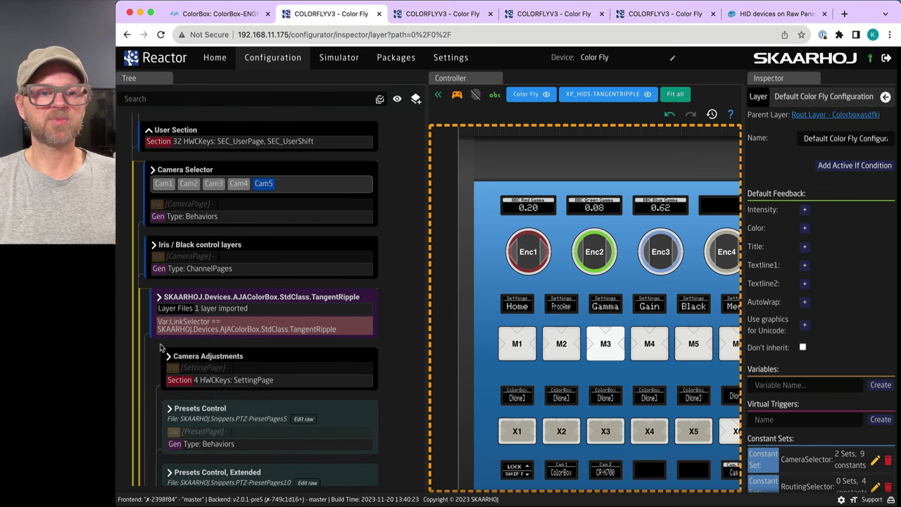
# Expand the AJAColorBox TangentRipple layers down to Color Box Adjustments, showing transform modes 1–4.
pyautogui.click(160, 300)
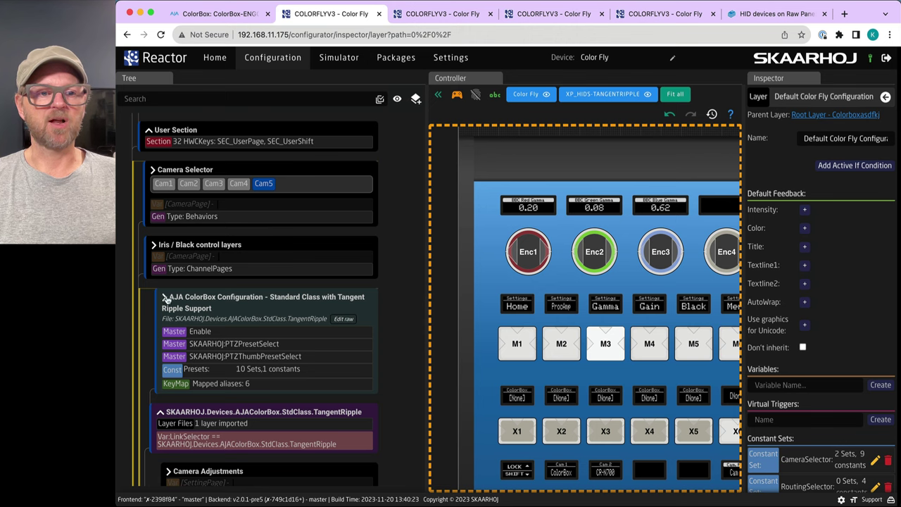
pyautogui.click(165, 298)
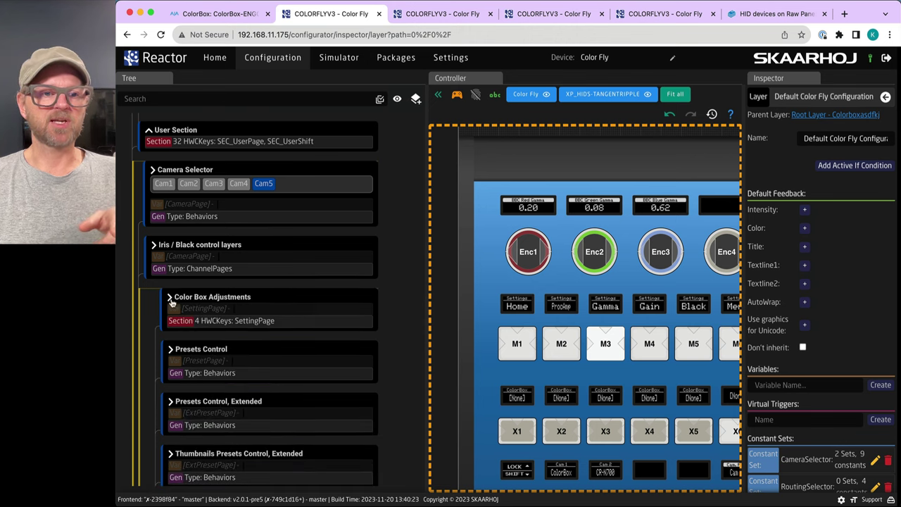
pyautogui.click(173, 302)
pyautogui.scroll(-5, 219, 377)
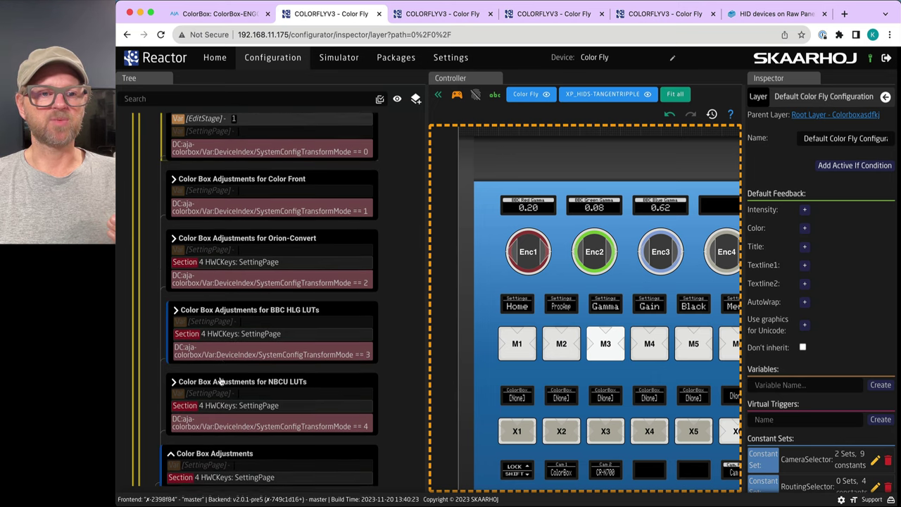